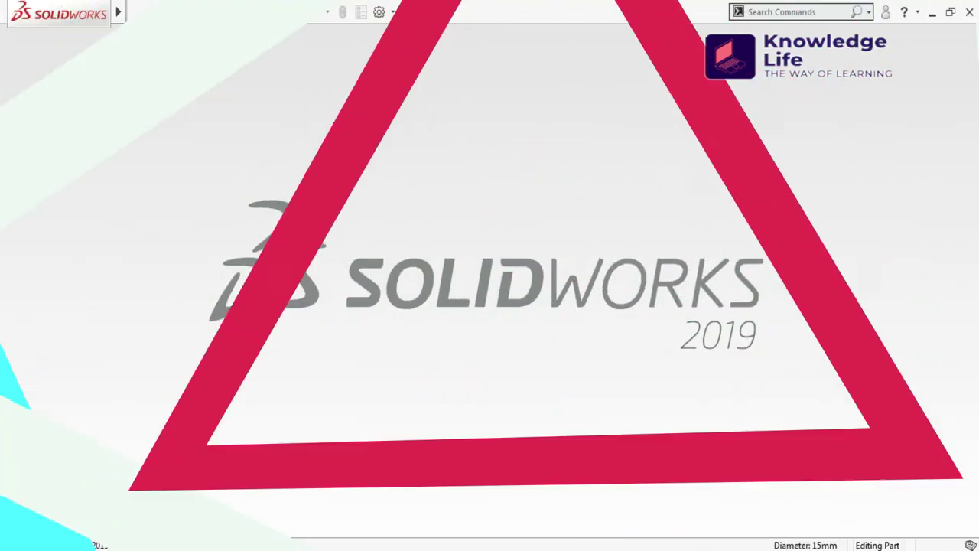
Create a new blank part document, Part4, using MMGS units
left_click(188, 12)
left_click(192, 30)
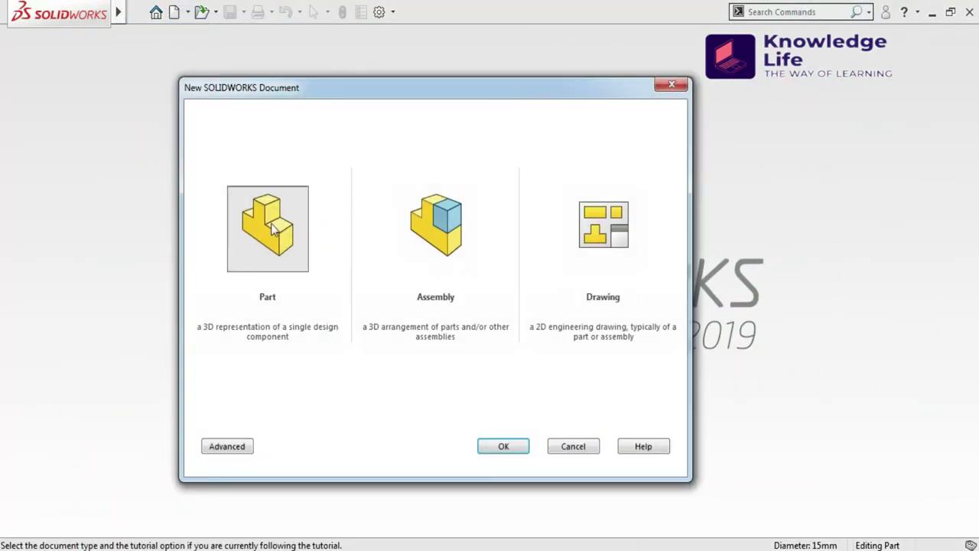
left_click(503, 449)
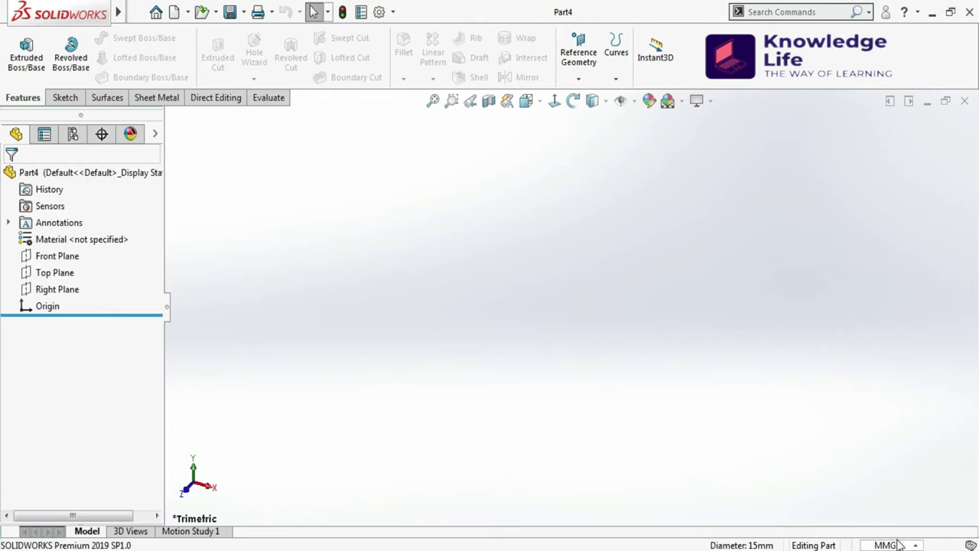
Start a new sketch on the Front Plane
left_click(66, 257)
left_click(78, 229)
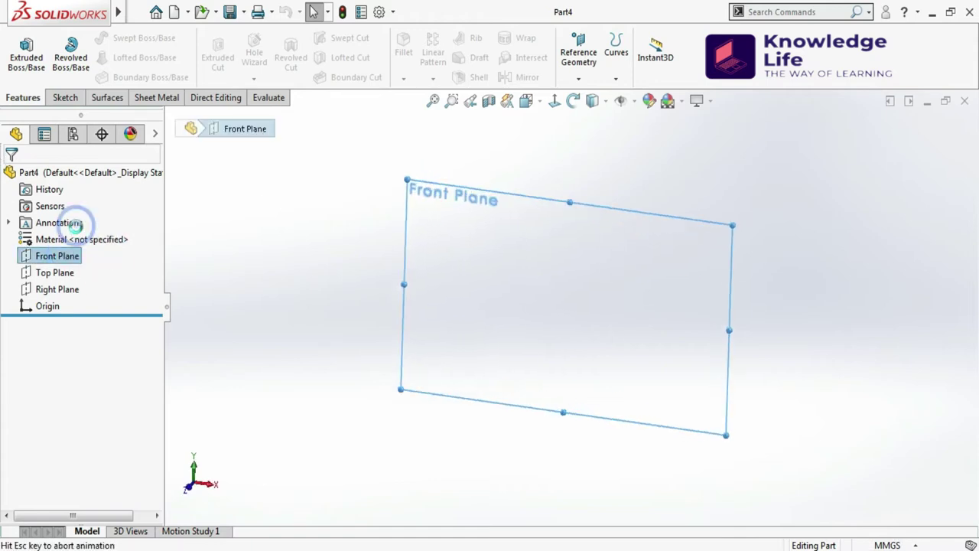
left_click(313, 241)
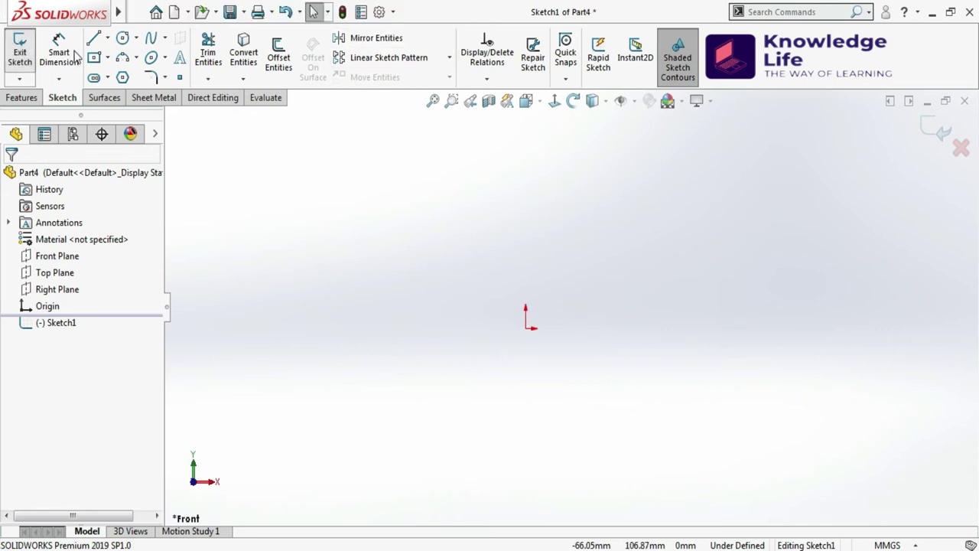
Begin a centre-point straight slot with its centre at the origin
left_click(107, 77)
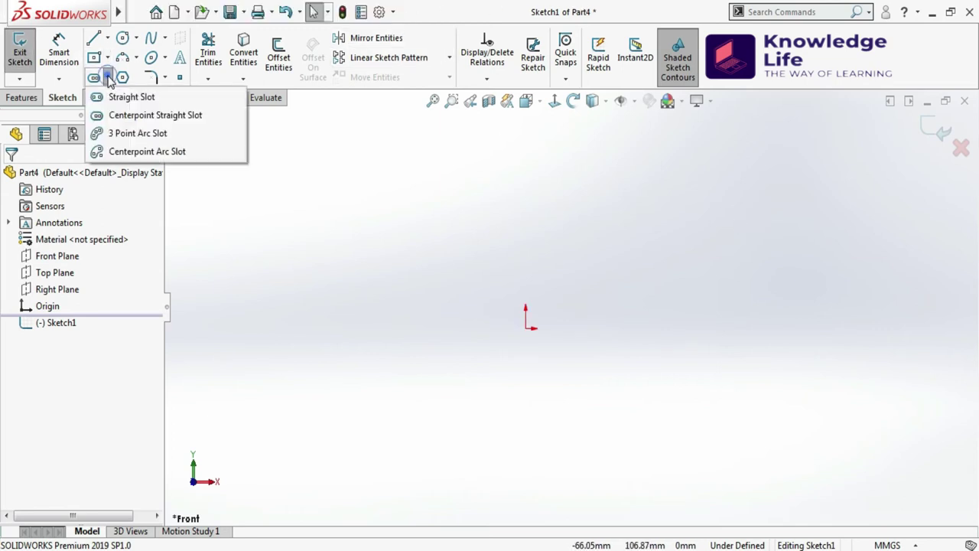
left_click(136, 114)
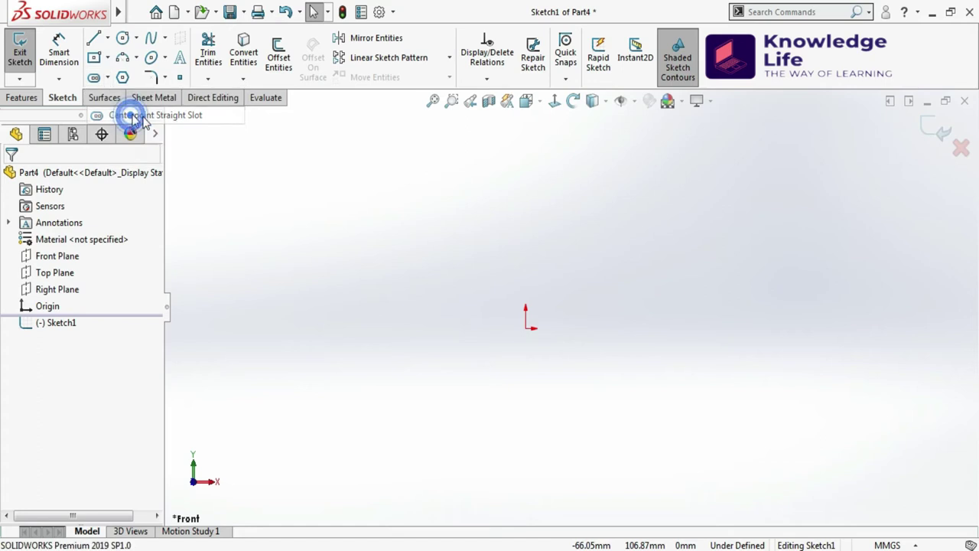
left_click(525, 328)
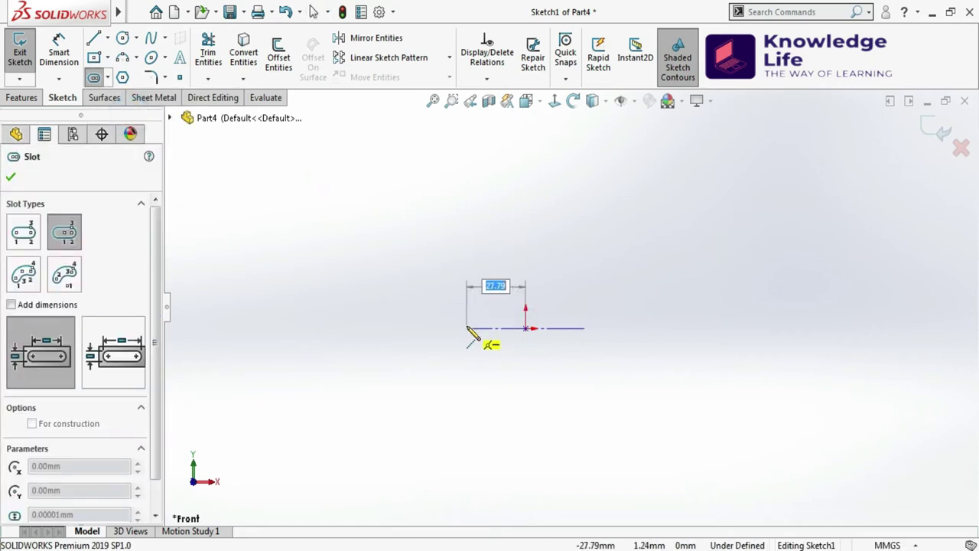
Finish the straight slot by setting its centreline length and width
left_click(464, 328)
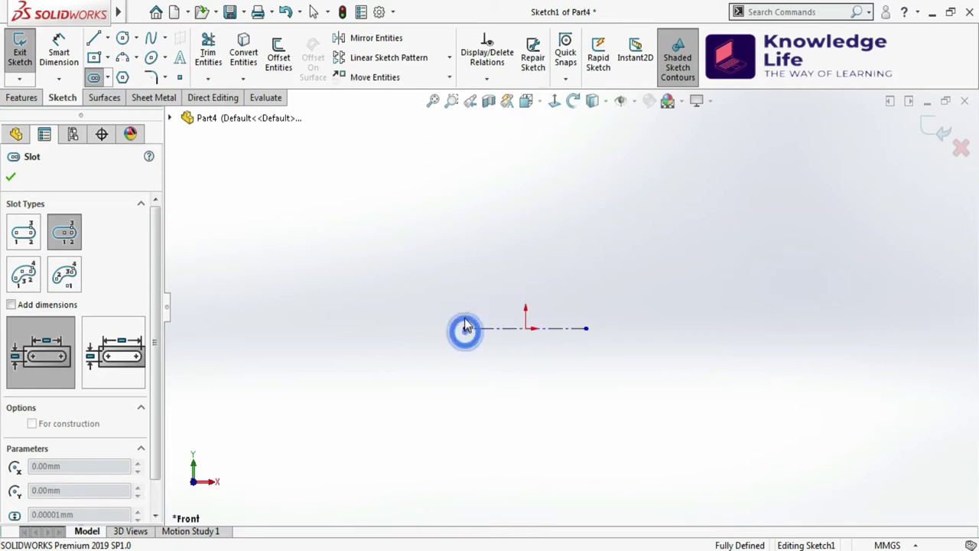
left_click(464, 316)
left_click(459, 280)
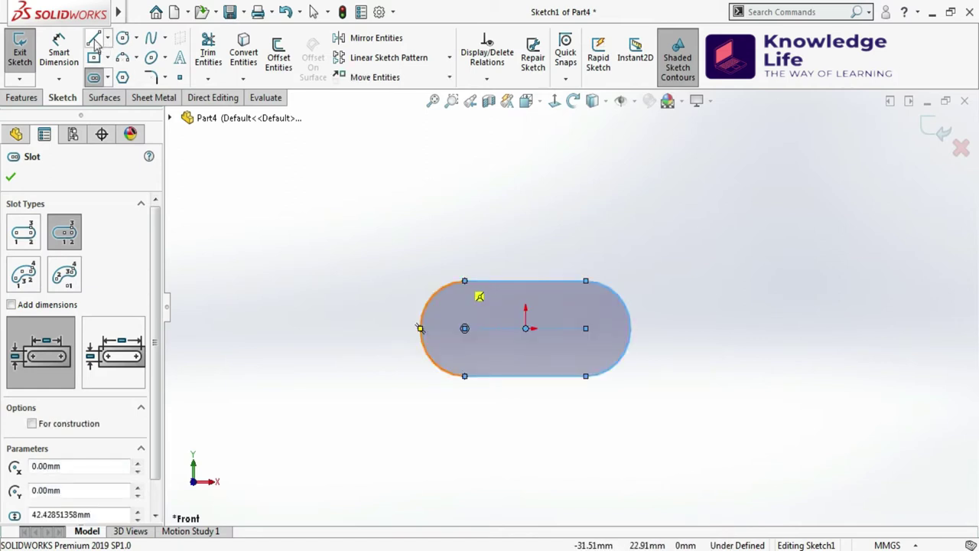
Draw the hook from the slot's top edge: vertical stem, angled segment, upright and 180° arc
left_click(93, 38)
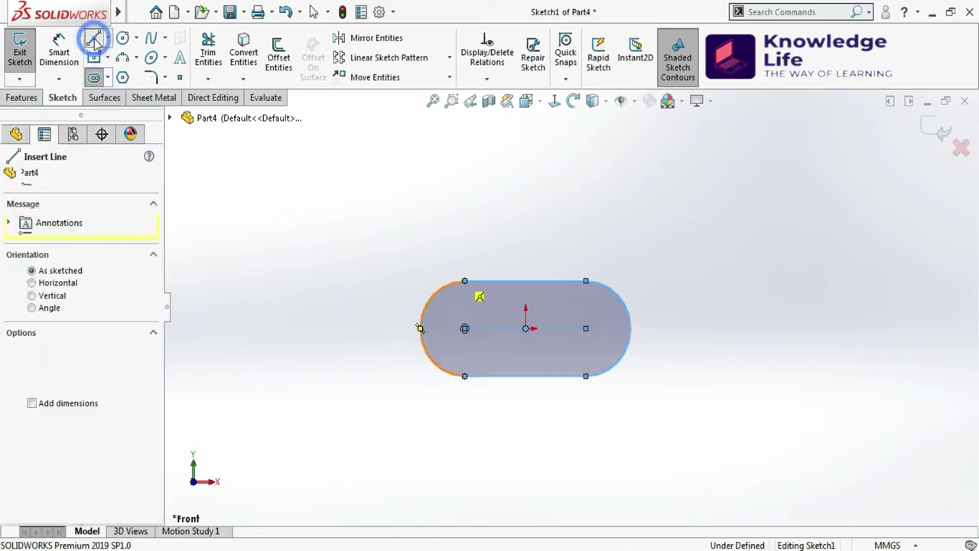
left_click(524, 280)
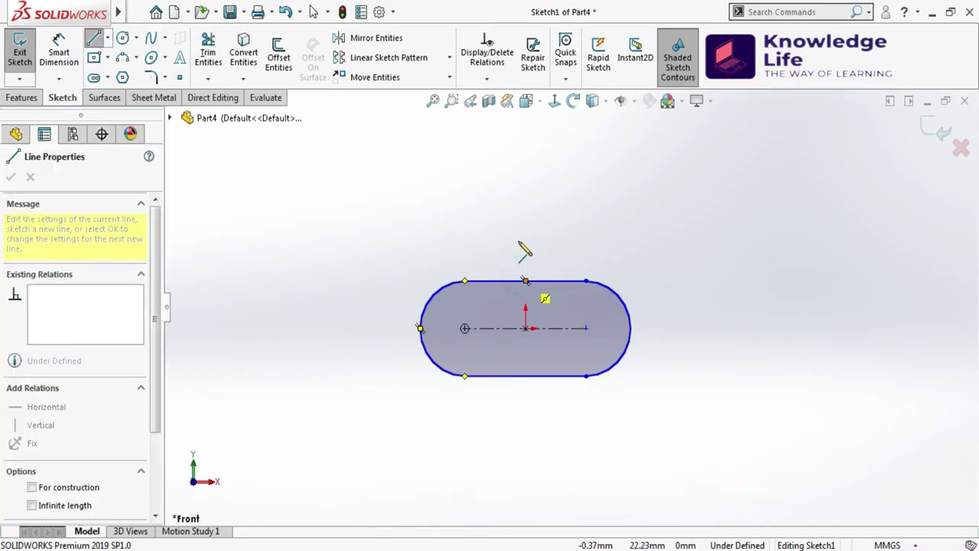
left_click(525, 232)
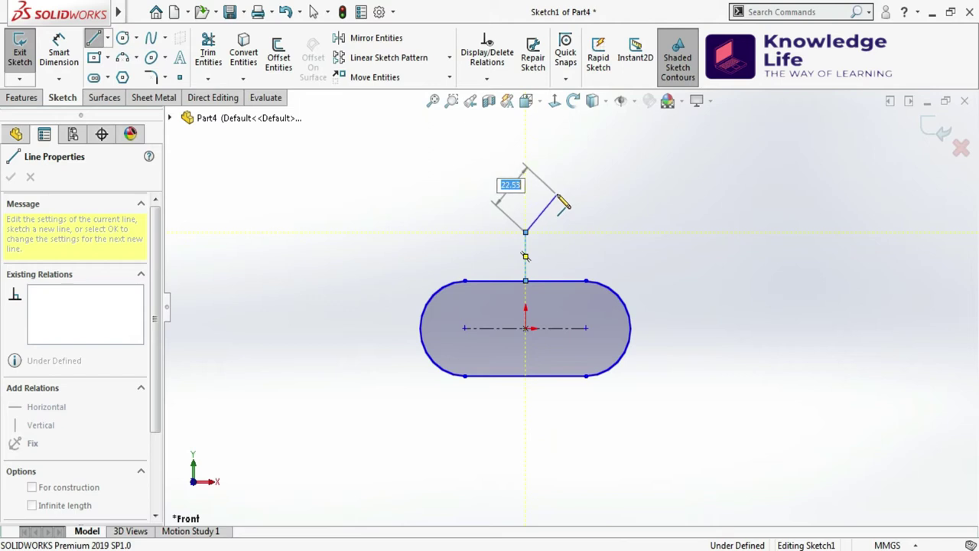
left_click(557, 194)
left_click(557, 172)
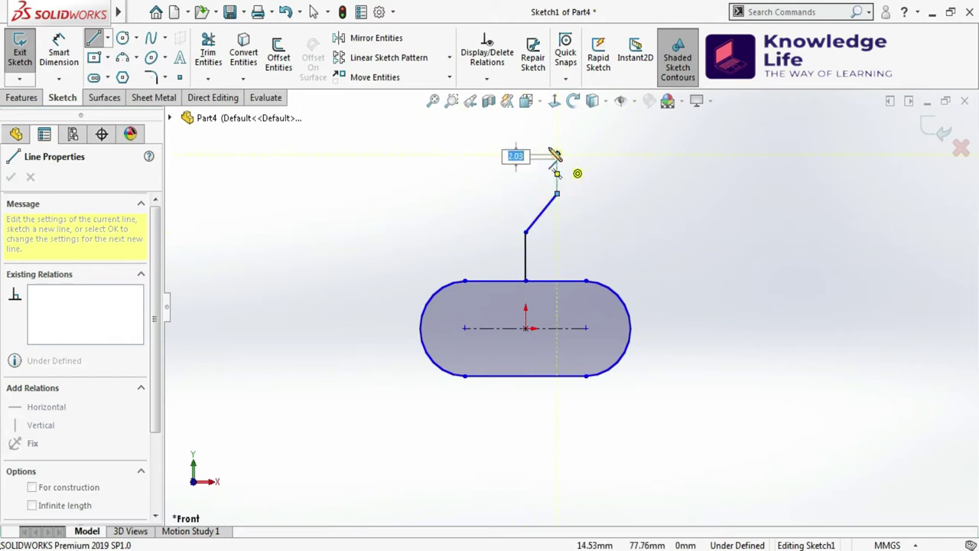
left_click(557, 154)
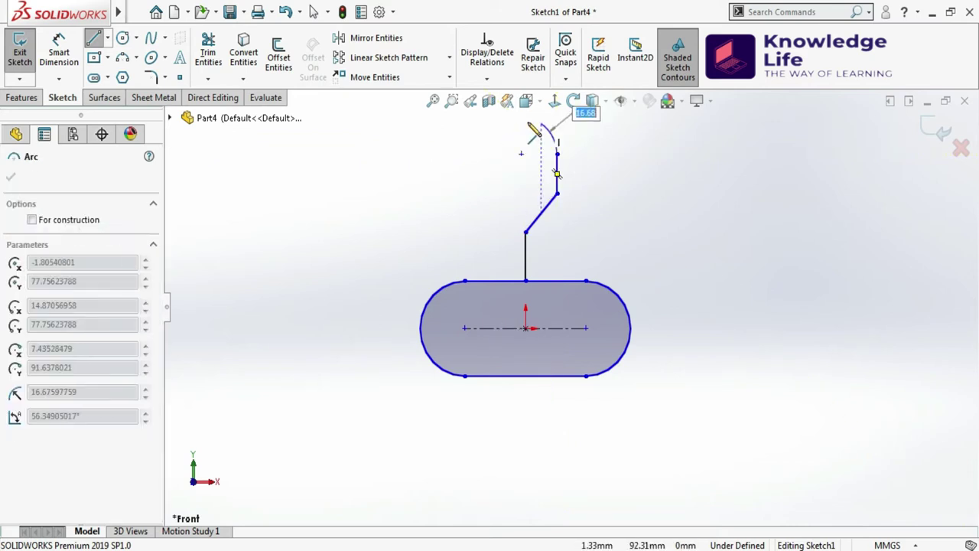
left_click(497, 155)
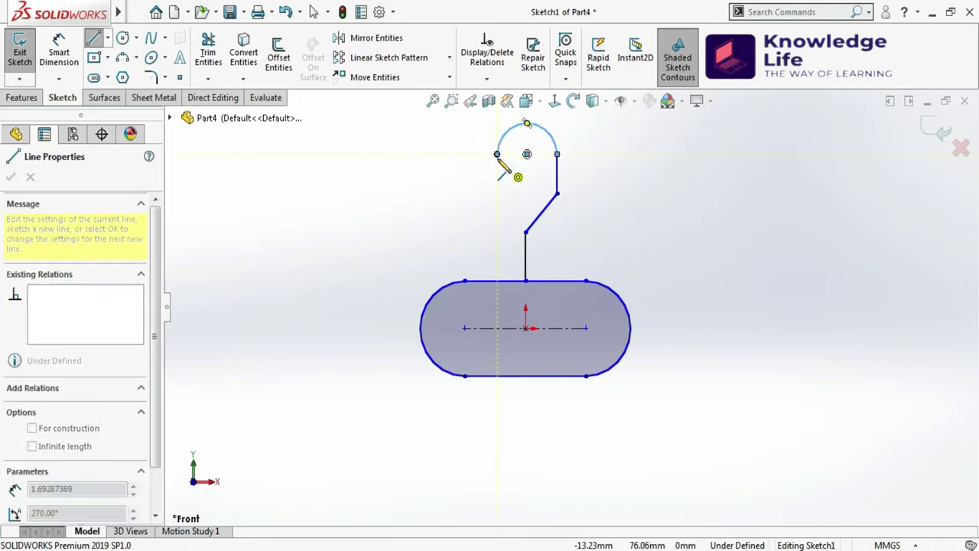
key("Escape")
scroll(710, 224, "down", 1)
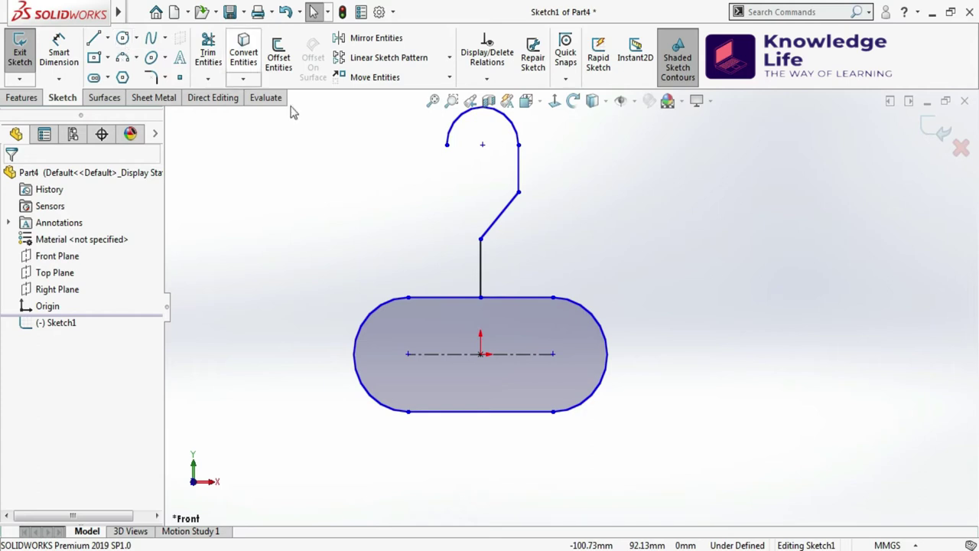
Dimension the slot's right end radius to R19.75
scroll(590, 267, "up", 2)
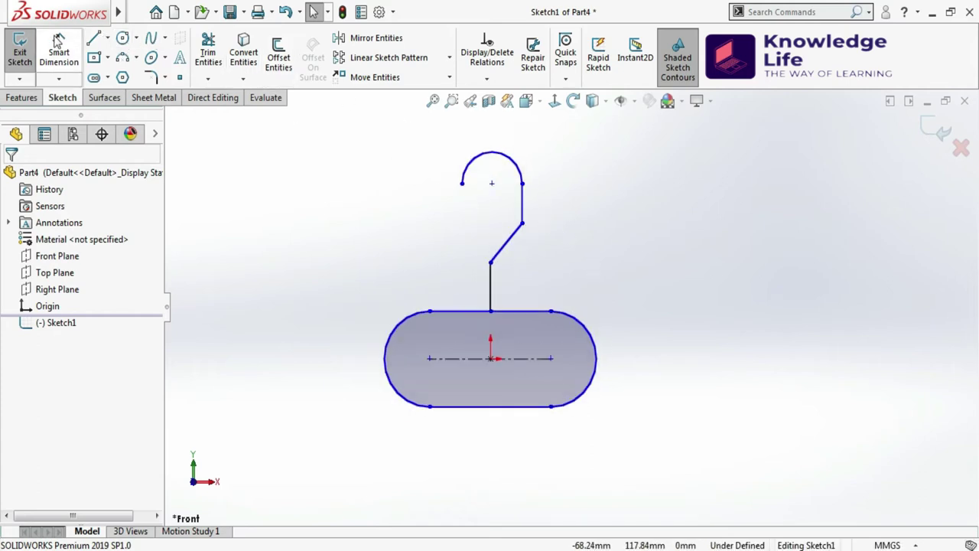
mouse_move(21, 23)
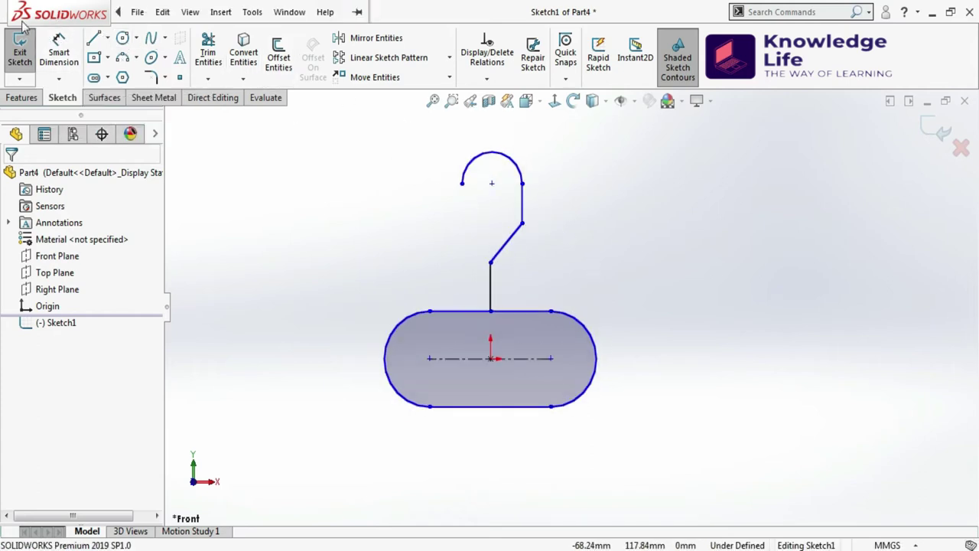
left_click(62, 53)
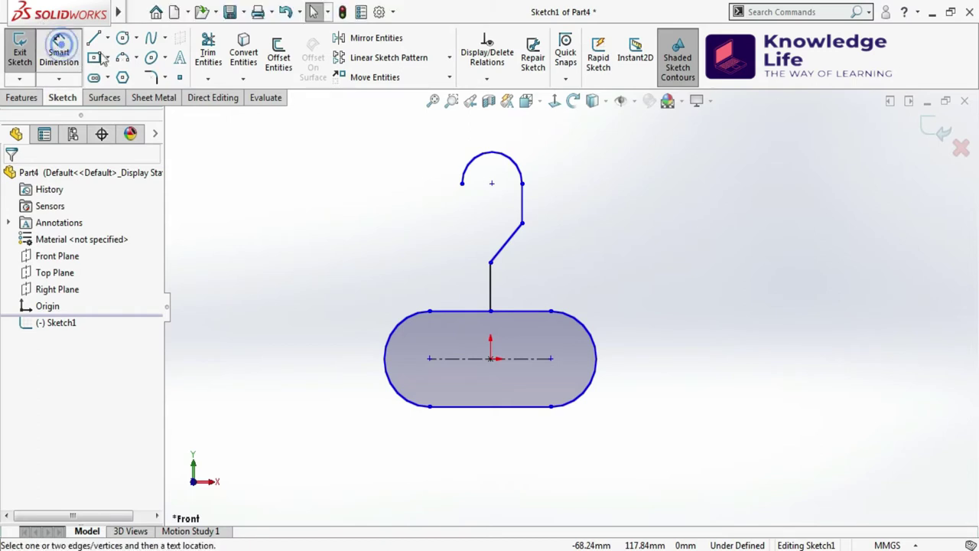
left_click(596, 338)
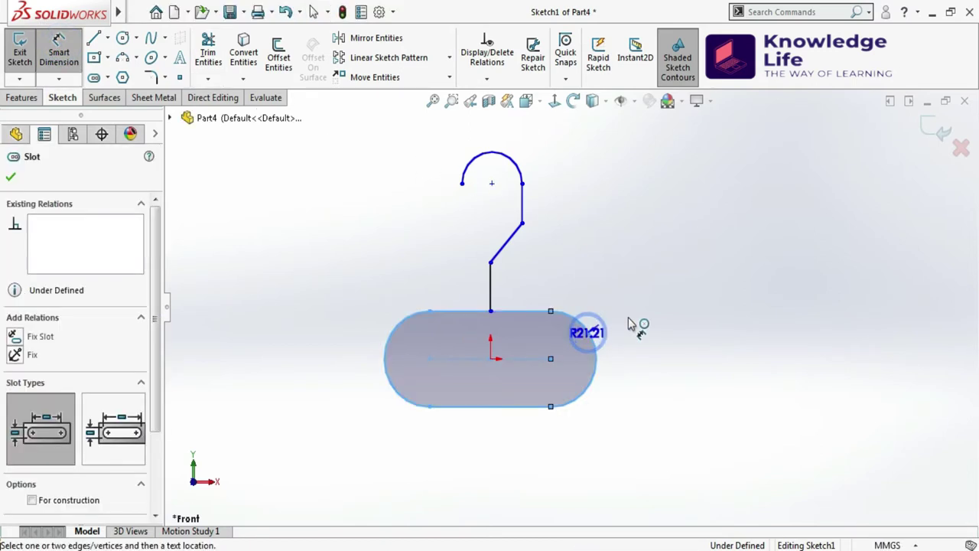
left_click(663, 319)
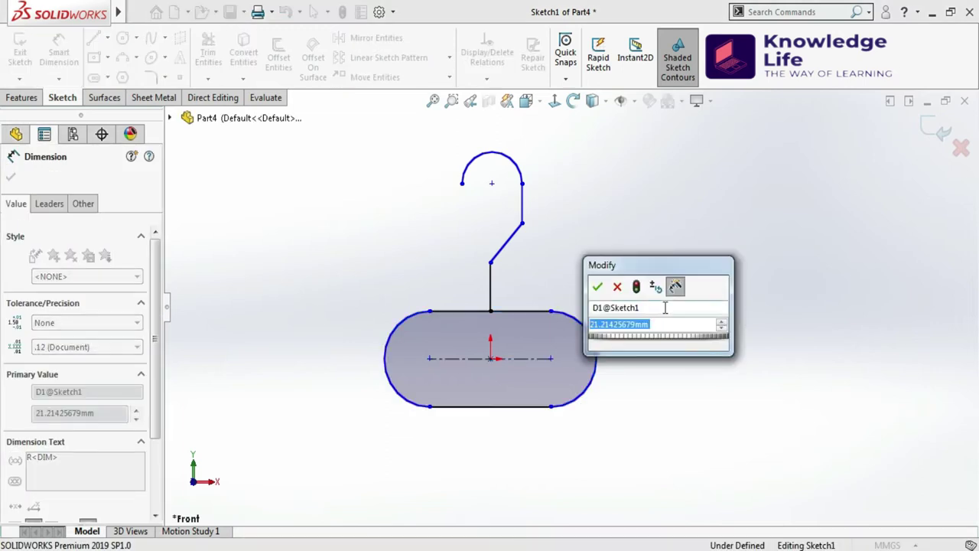
type("19.")
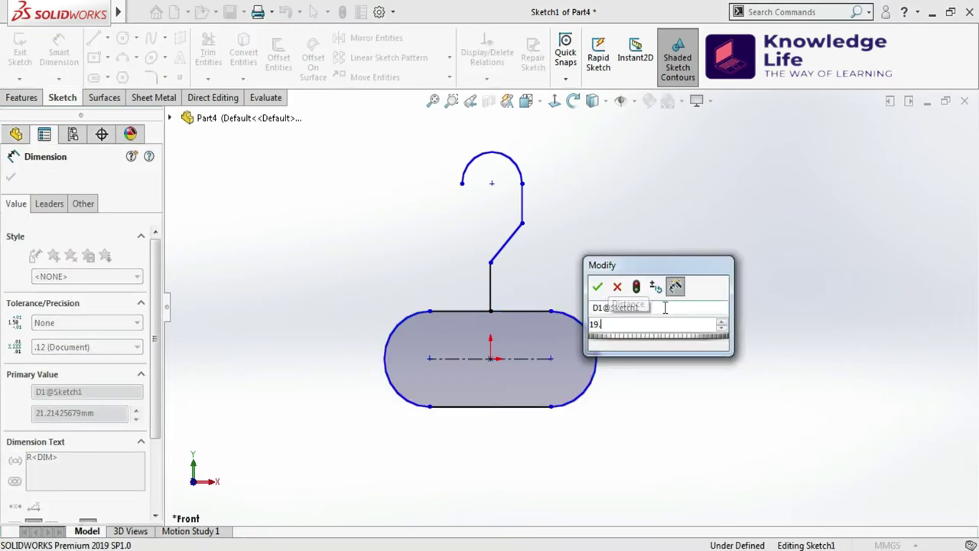
type("75")
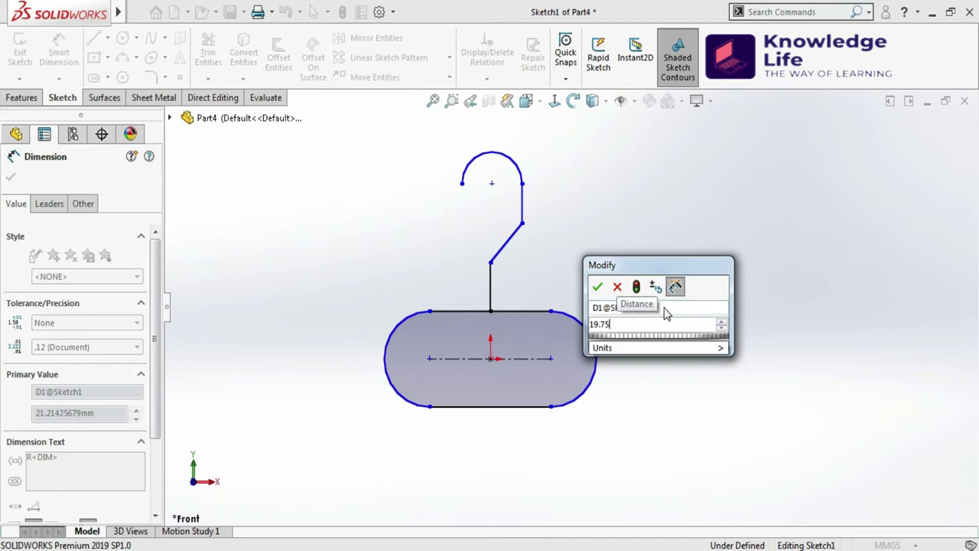
key("Return")
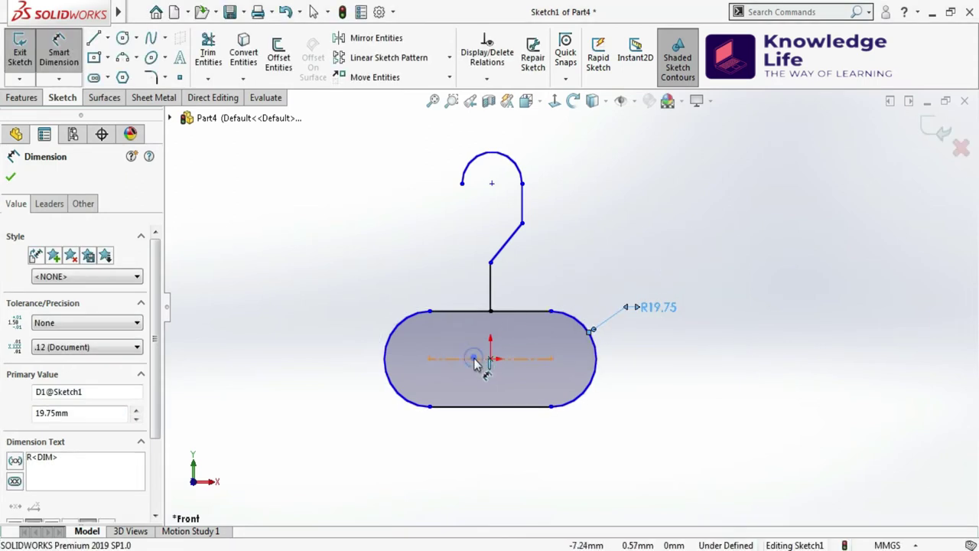
Dimension the slot's centreline length to 23.50 mm
left_click(475, 358)
left_click(498, 433)
left_click(495, 430)
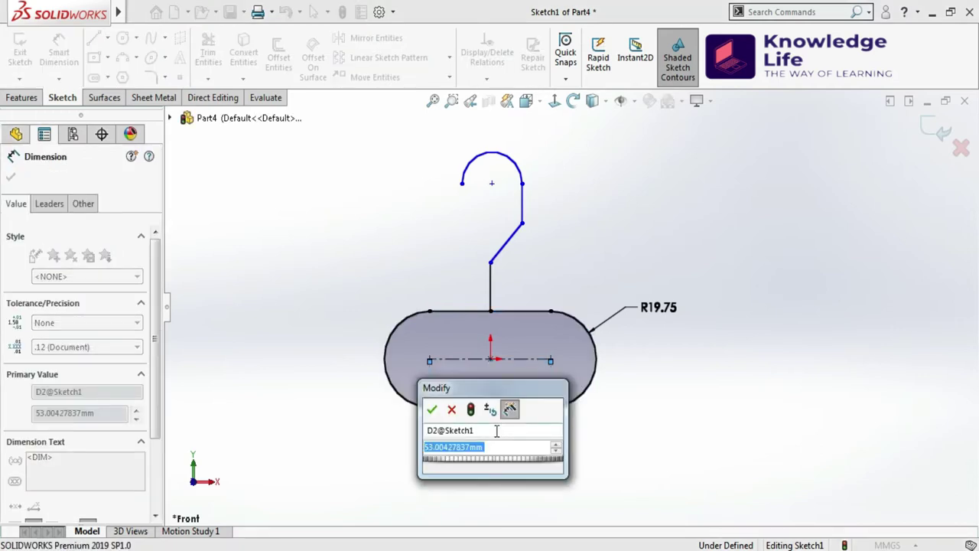
type("23")
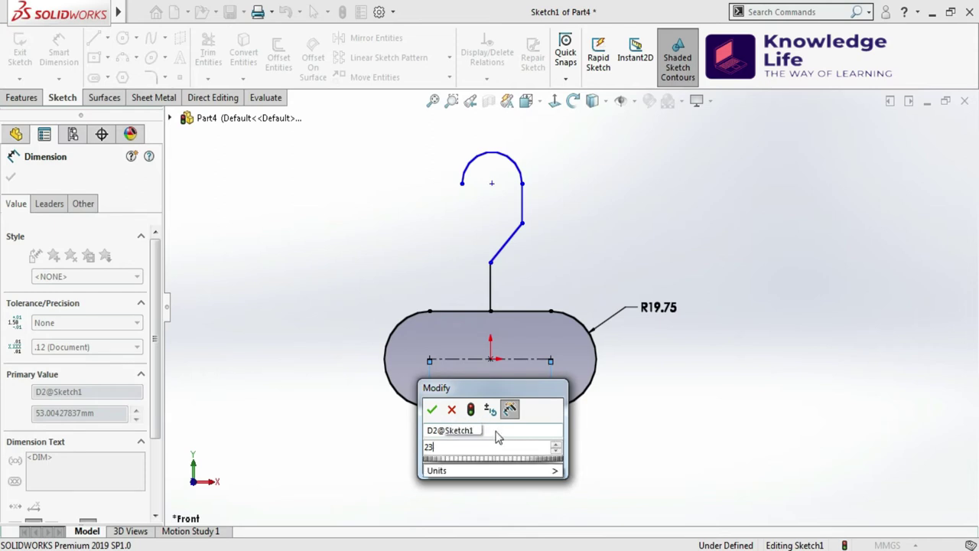
type(".5")
key("Return")
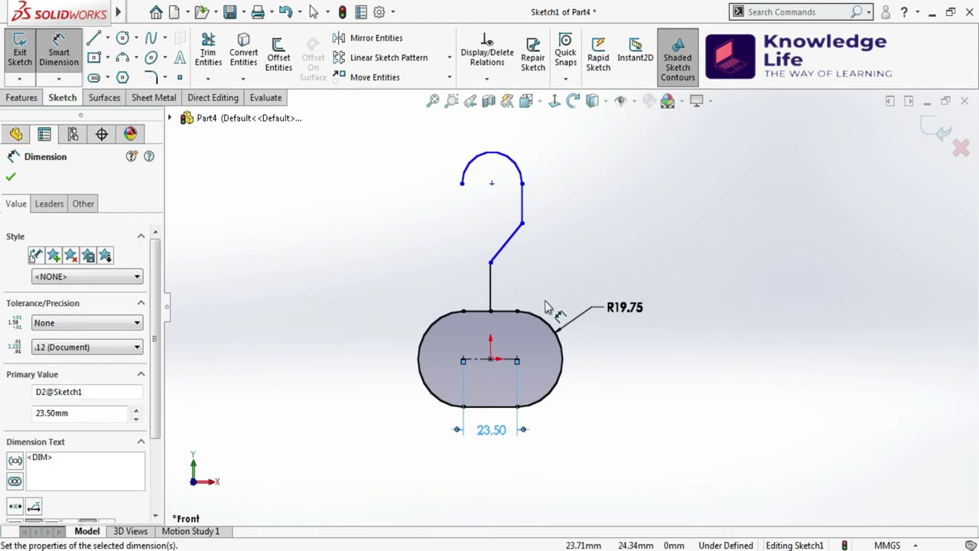
Set the neck height to 28.25 and change the slot end radius to R9.75
scroll(525, 284, "down", 2)
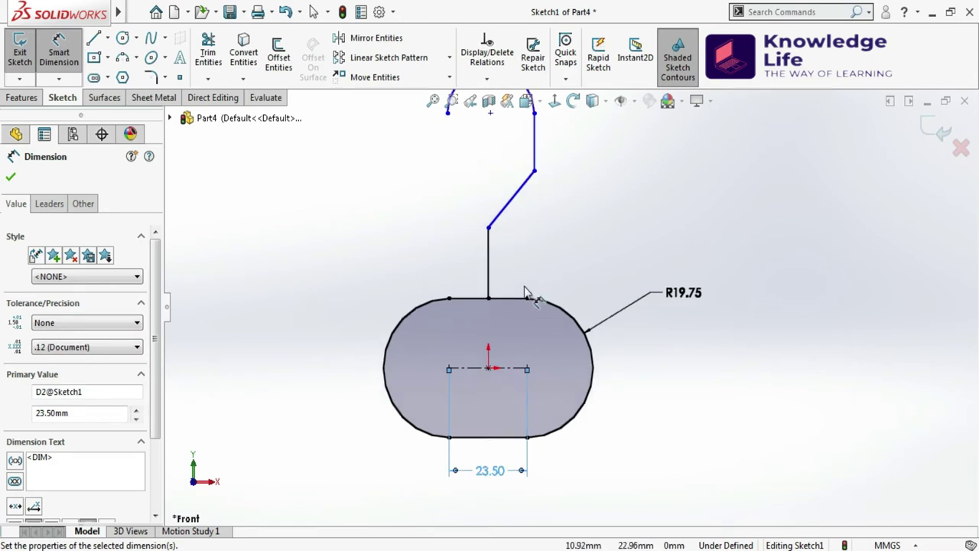
left_click(517, 371)
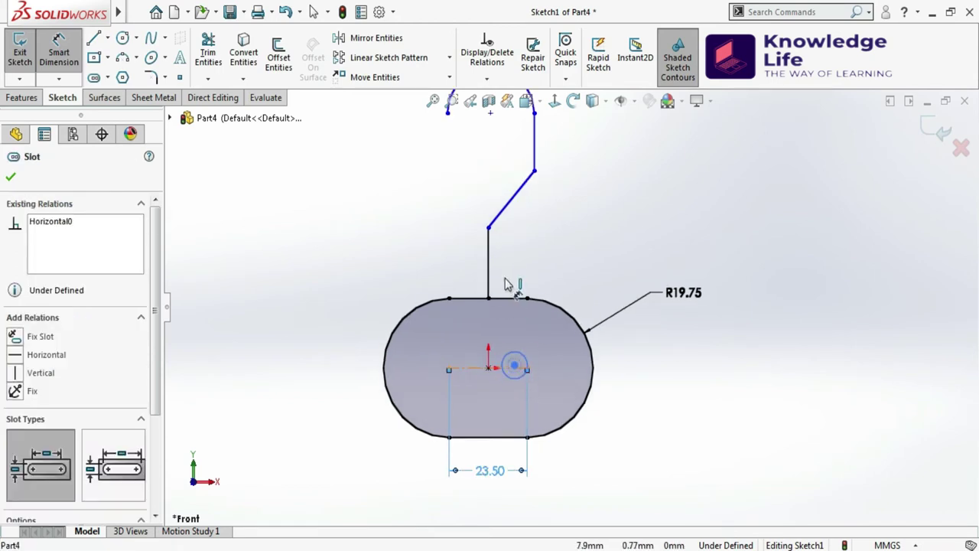
left_click(487, 227)
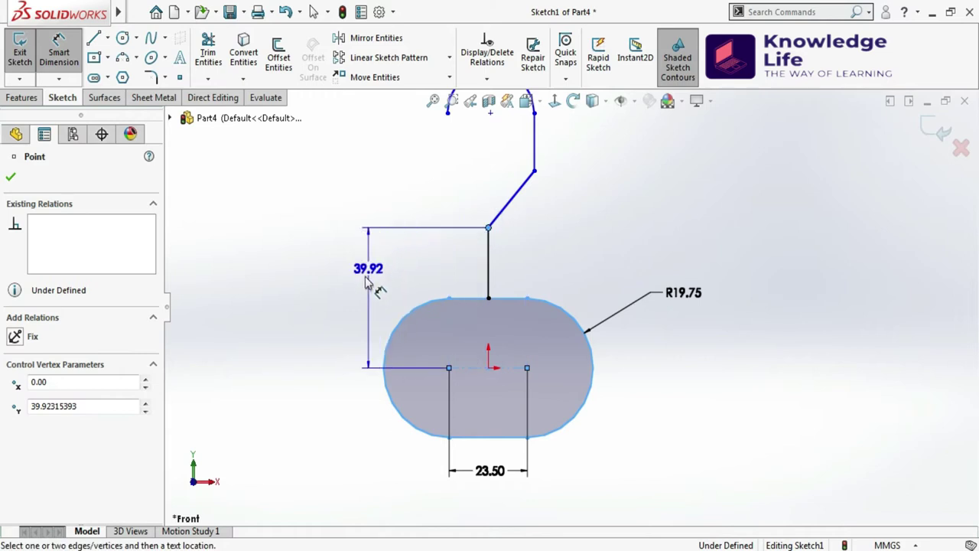
left_click(361, 274)
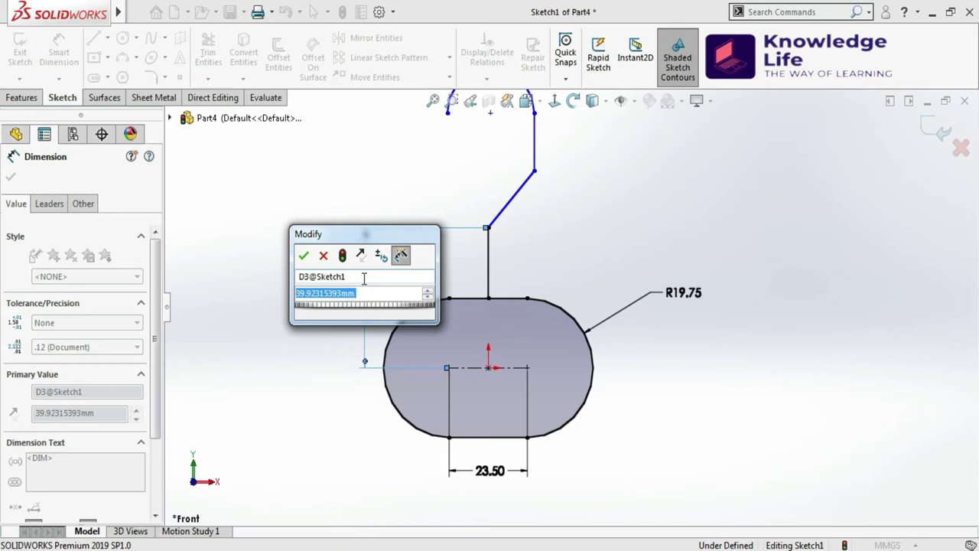
type("28")
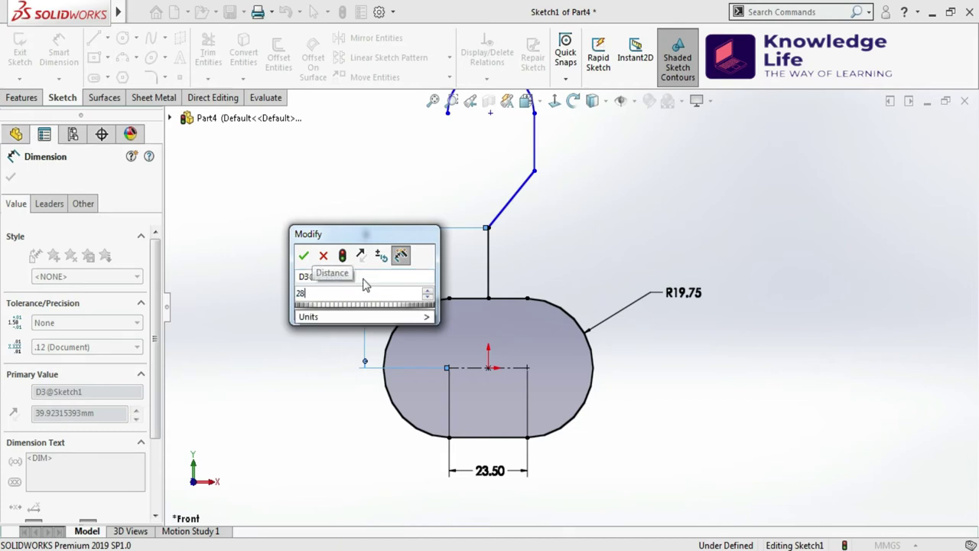
type(".25")
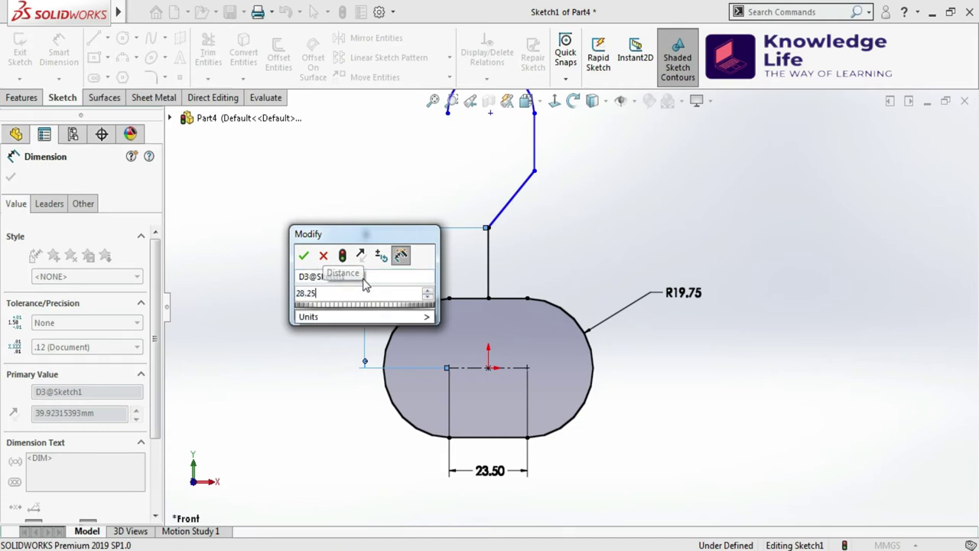
key("Return")
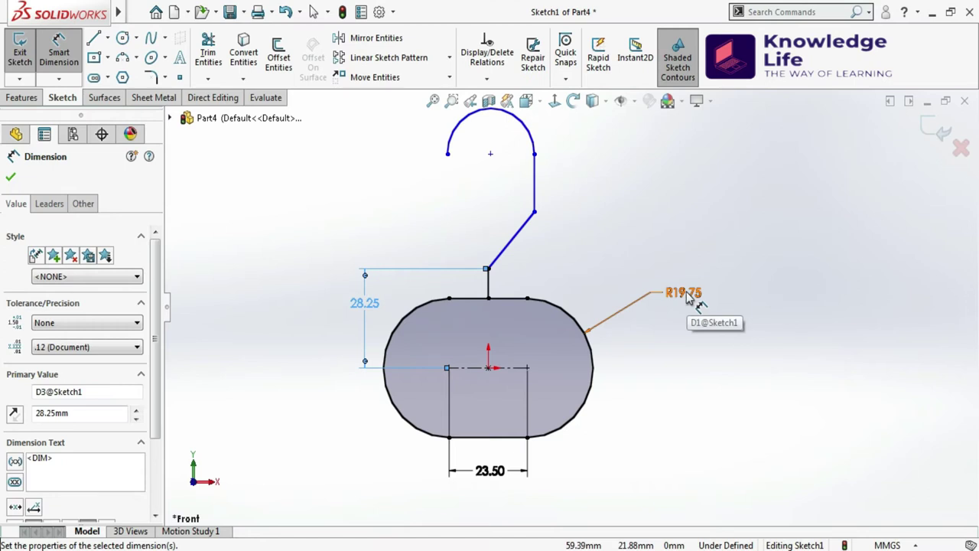
left_click(686, 292)
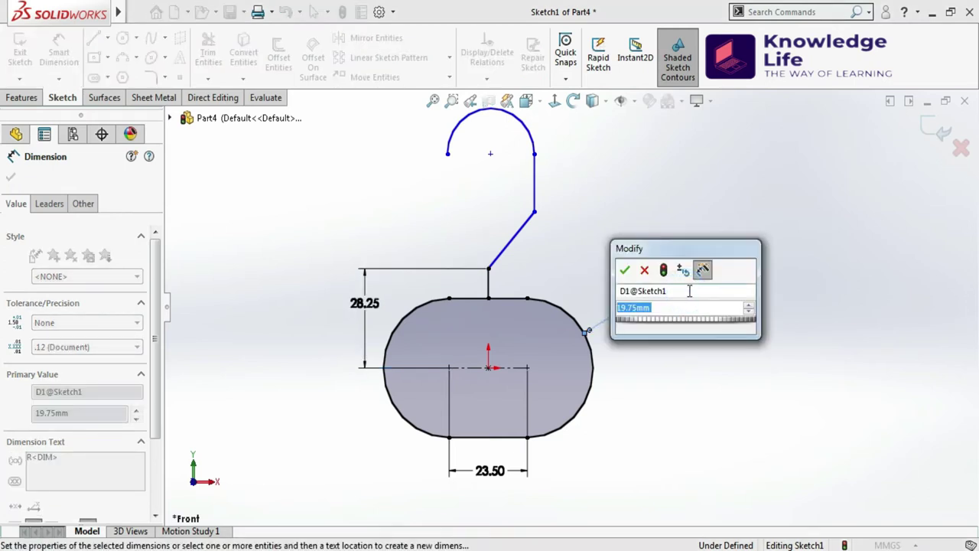
type("9.")
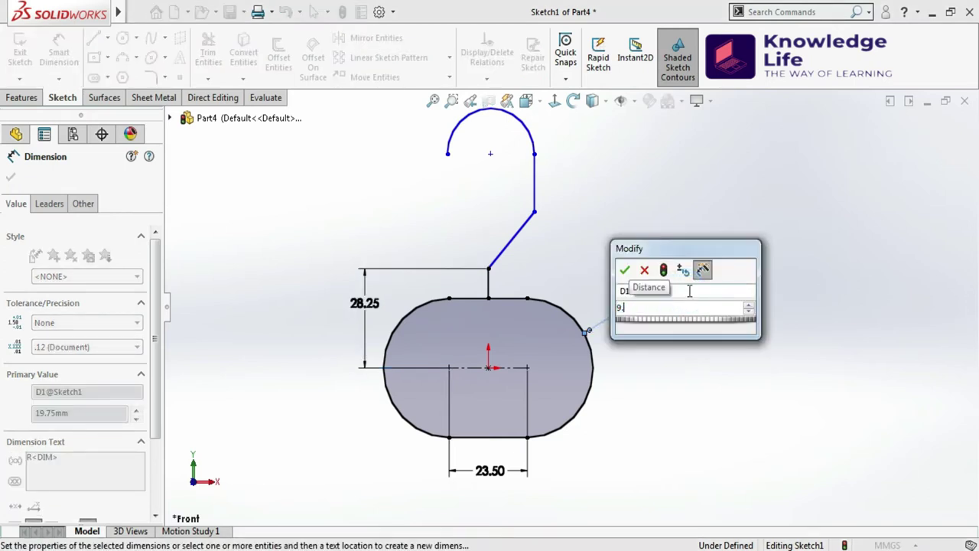
type("75")
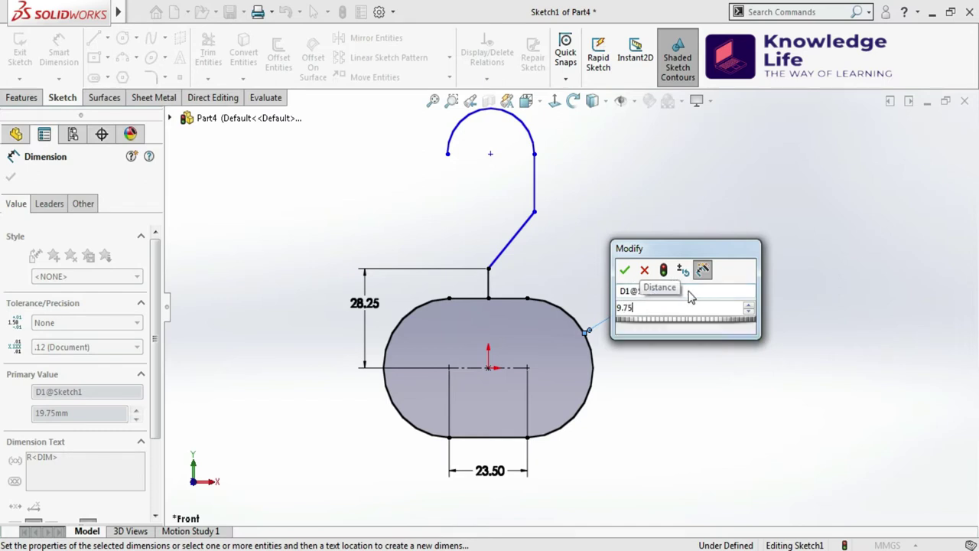
key("Return")
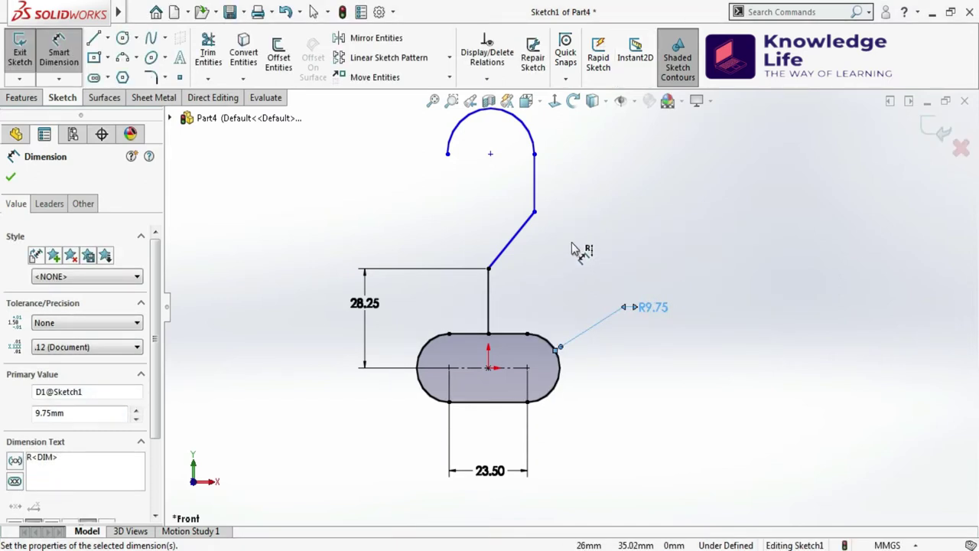
Dimension the angled hook segment to 10 and the vertical segment to 14
scroll(540, 228, "down", 1)
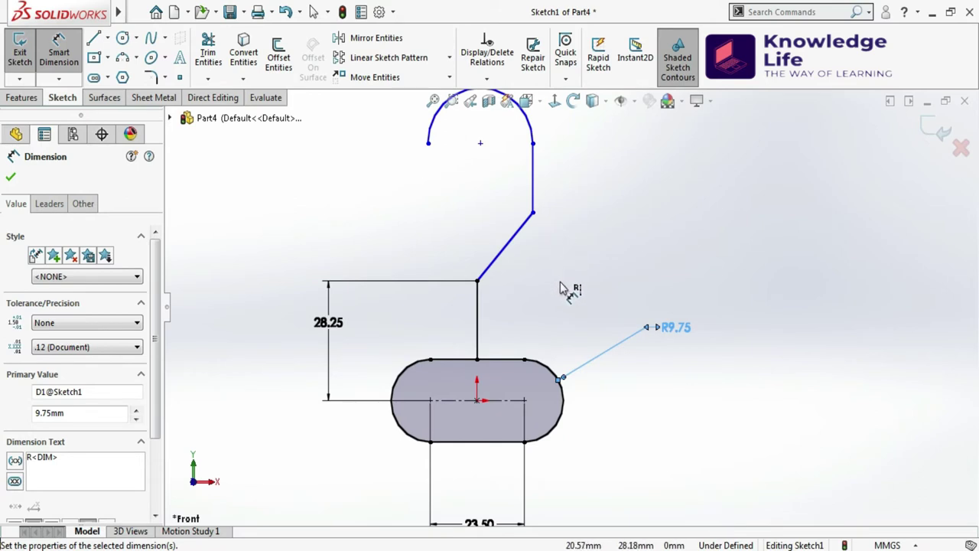
left_click(477, 281)
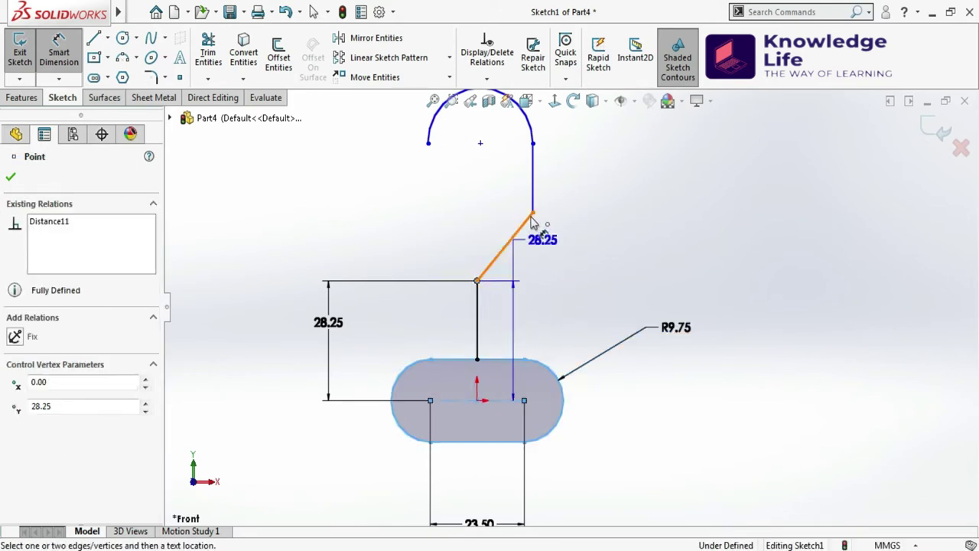
left_click(533, 213)
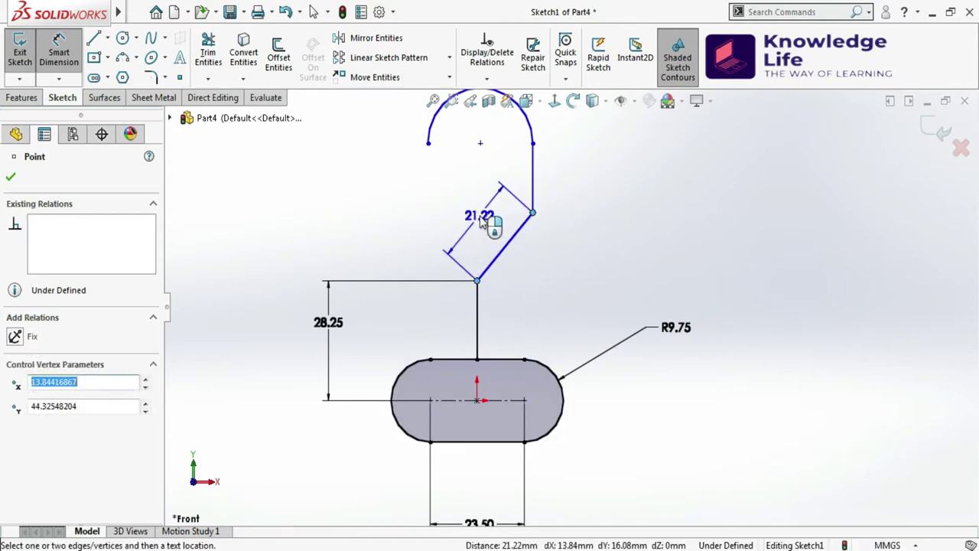
left_click(482, 219)
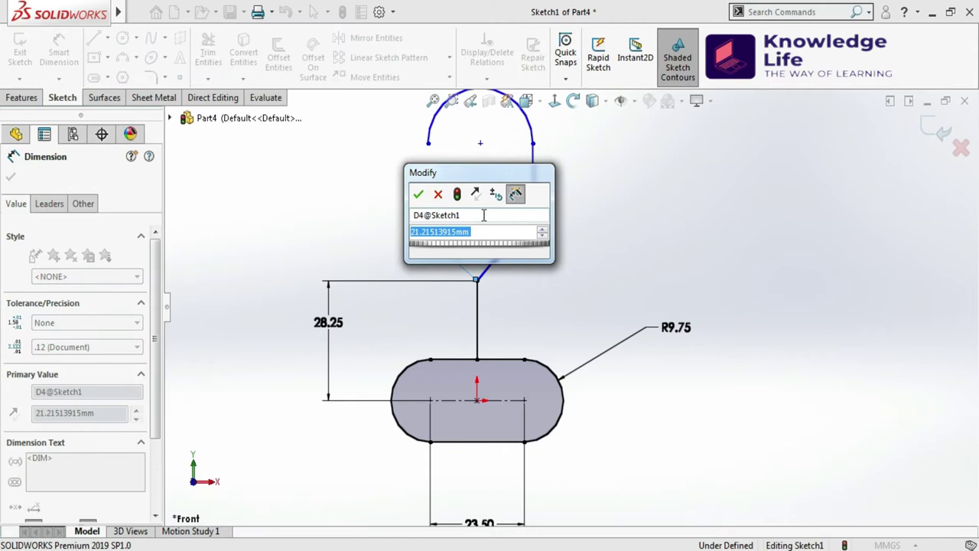
type("10")
key("Return")
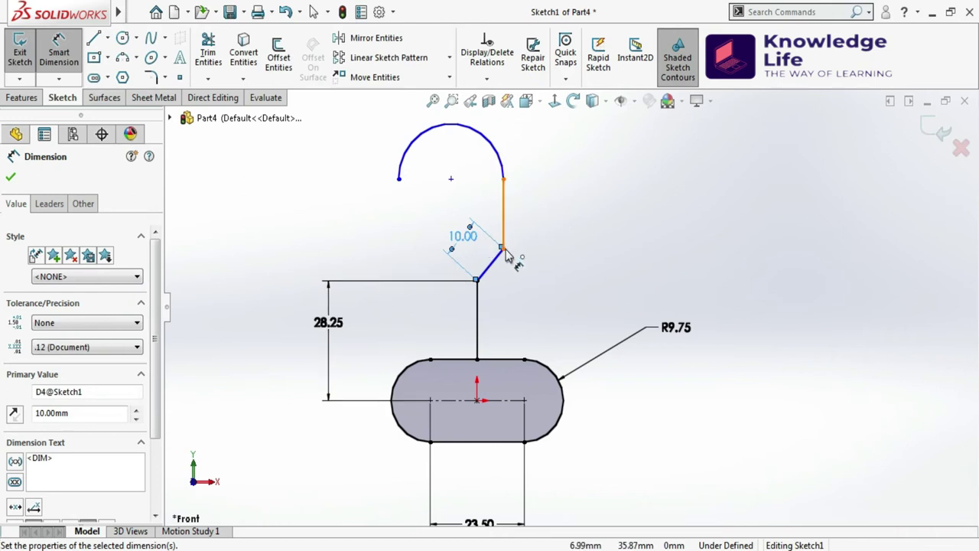
left_click(504, 249)
left_click(504, 180)
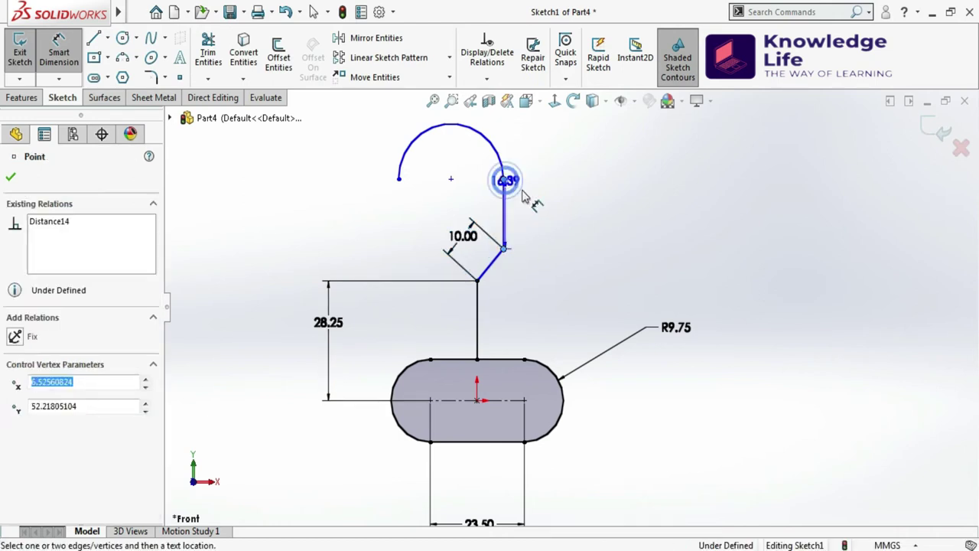
left_click(532, 205)
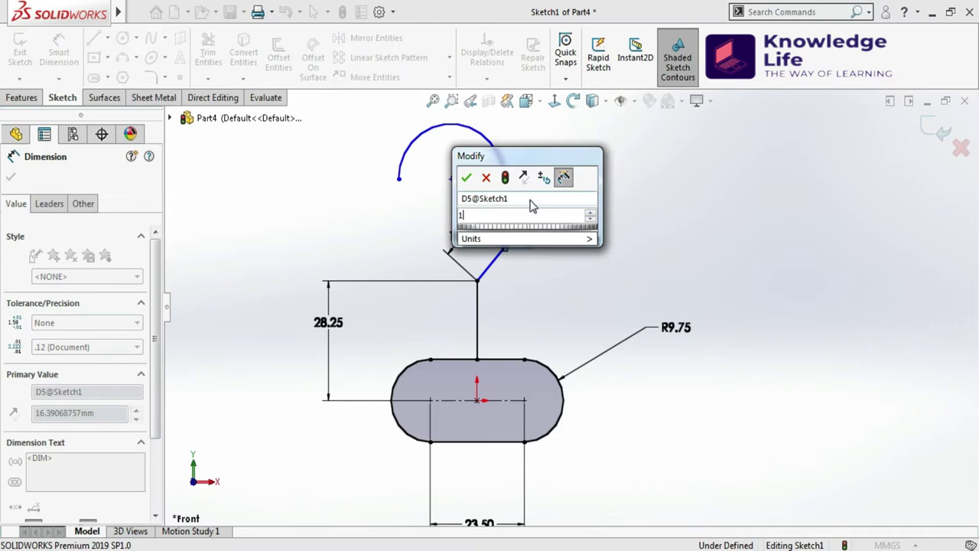
type("14")
key("Return")
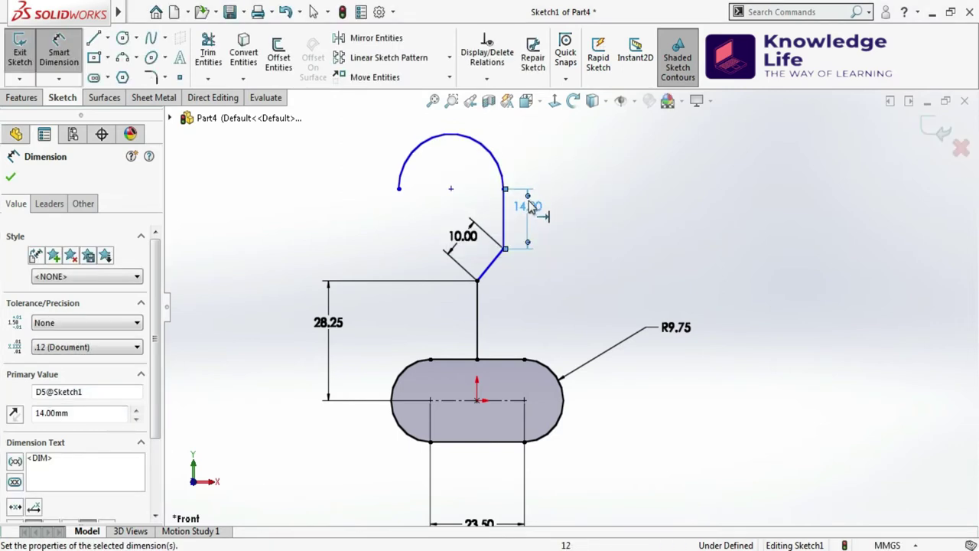
Dimension the hook arc radius to R11.5
left_click(496, 156)
left_click(515, 136)
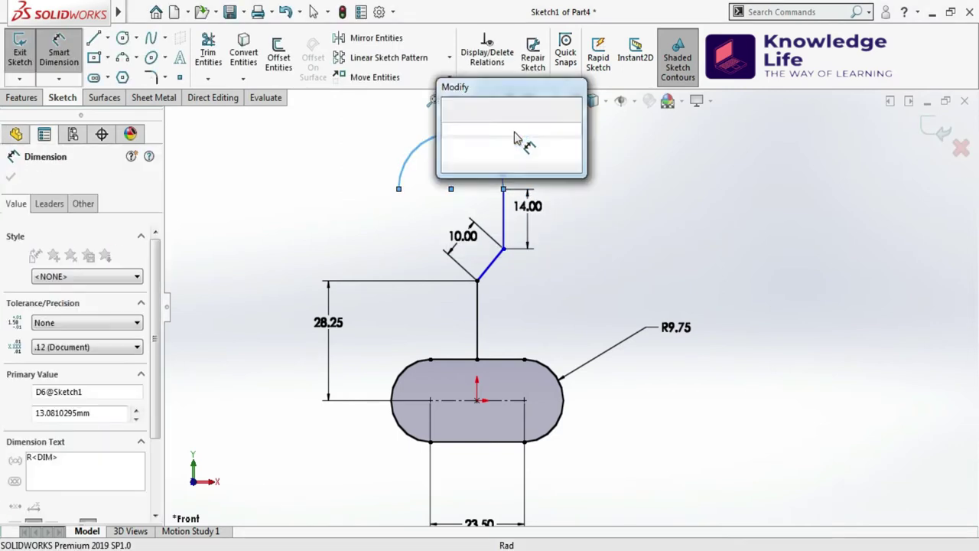
type("1")
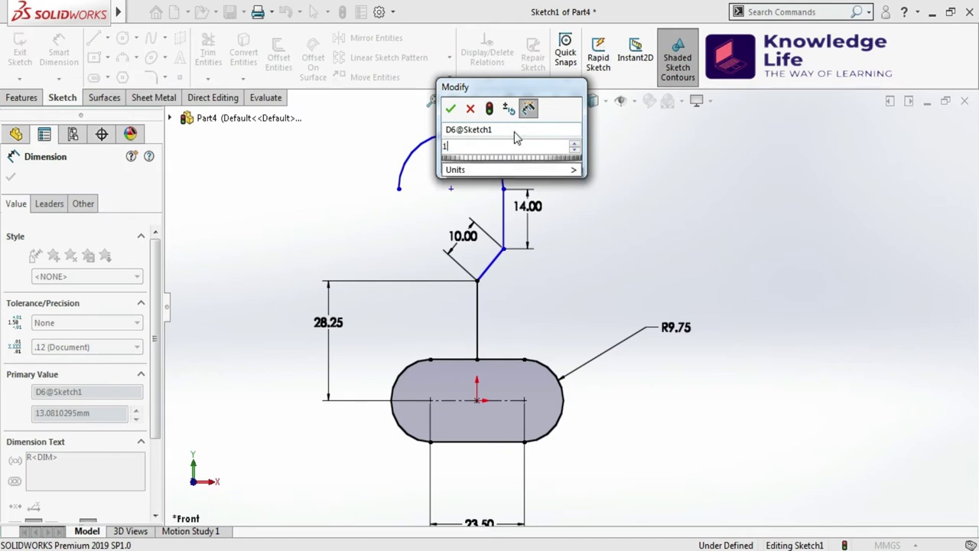
type("1.5")
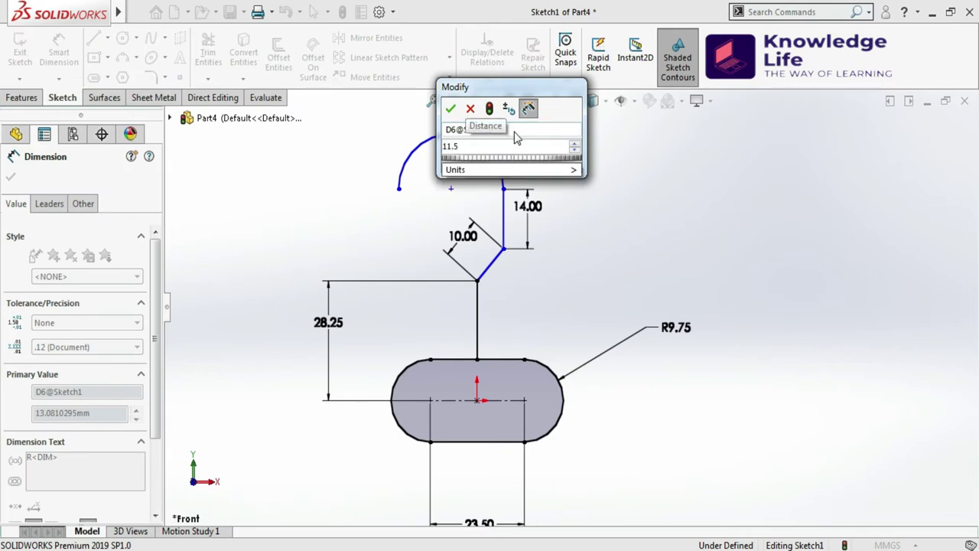
key("Return")
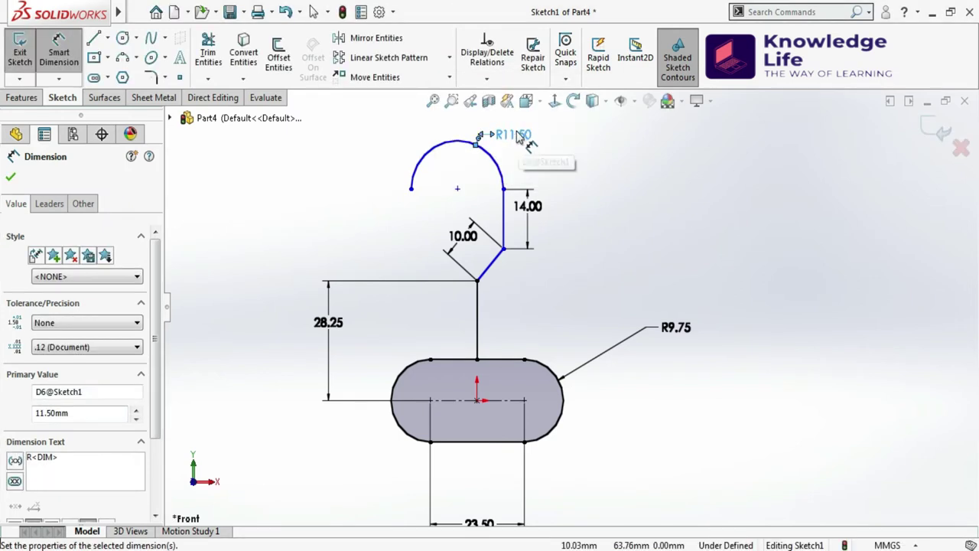
scroll(496, 138, "up", 2)
key("Escape")
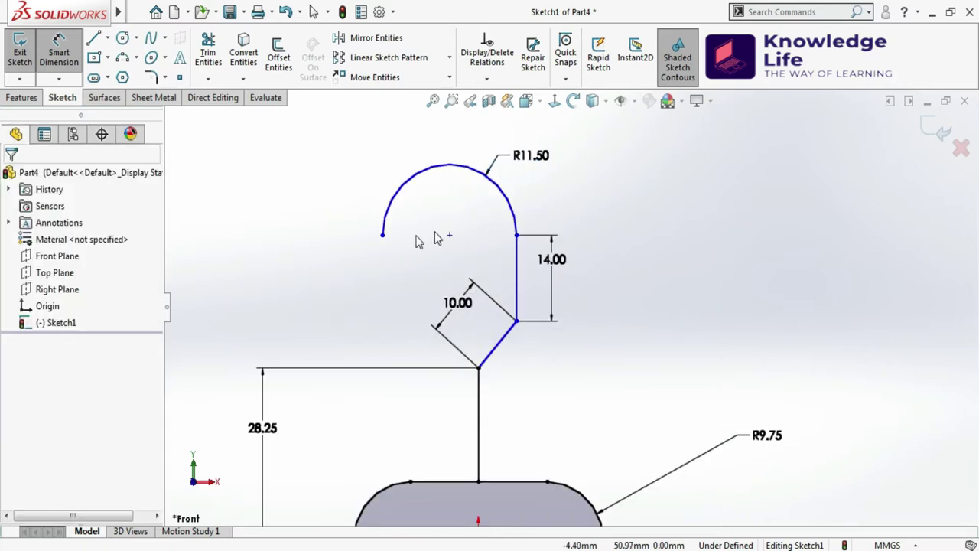
key("Escape")
Align the hook arc's two endpoints and centre with a Horizontal relation
left_click(382, 235)
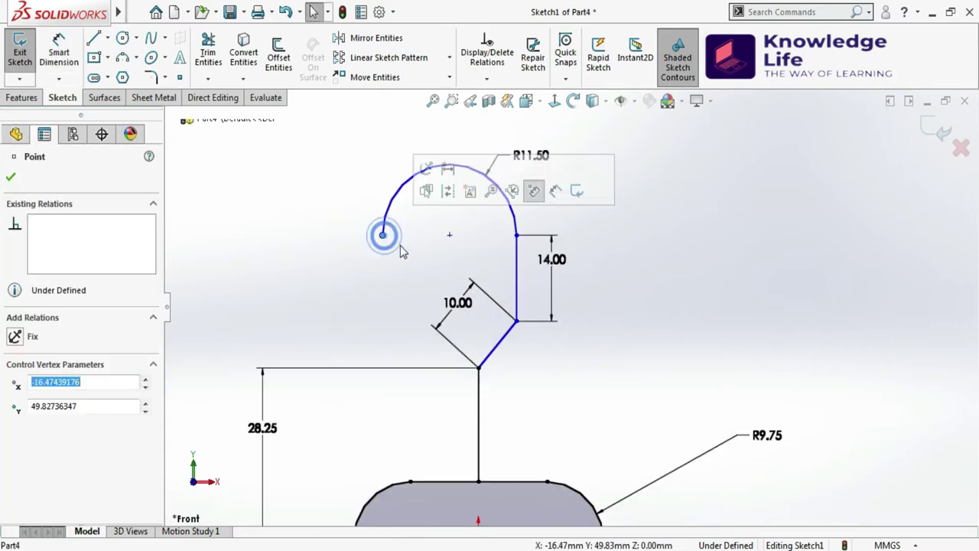
left_click(450, 235, "ctrl")
left_click(517, 237, "ctrl")
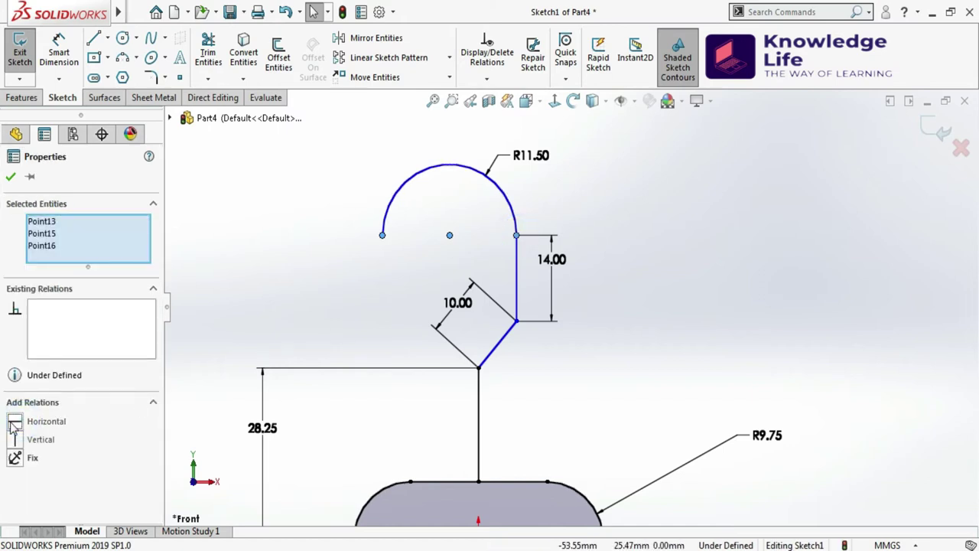
left_click(11, 177)
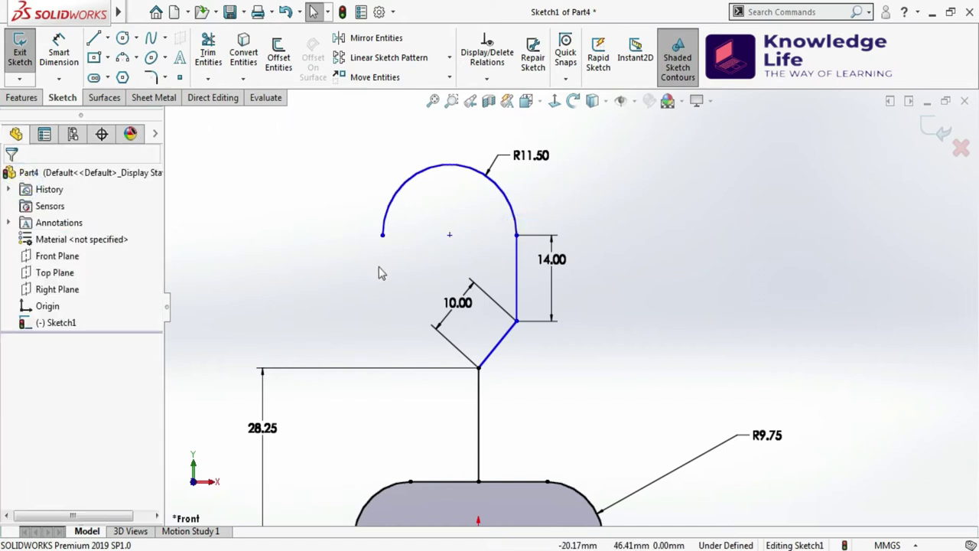
scroll(536, 268, "up", 2)
scroll(526, 325, "down", 1)
scroll(527, 324, "down", 1)
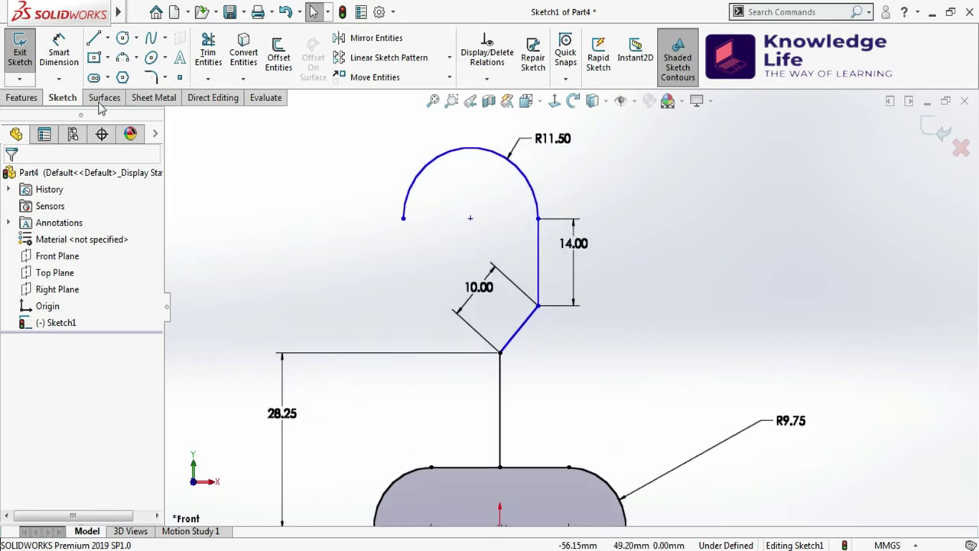
Dimension the angle between the angled segment and the horizontal line to 135°
key("d")
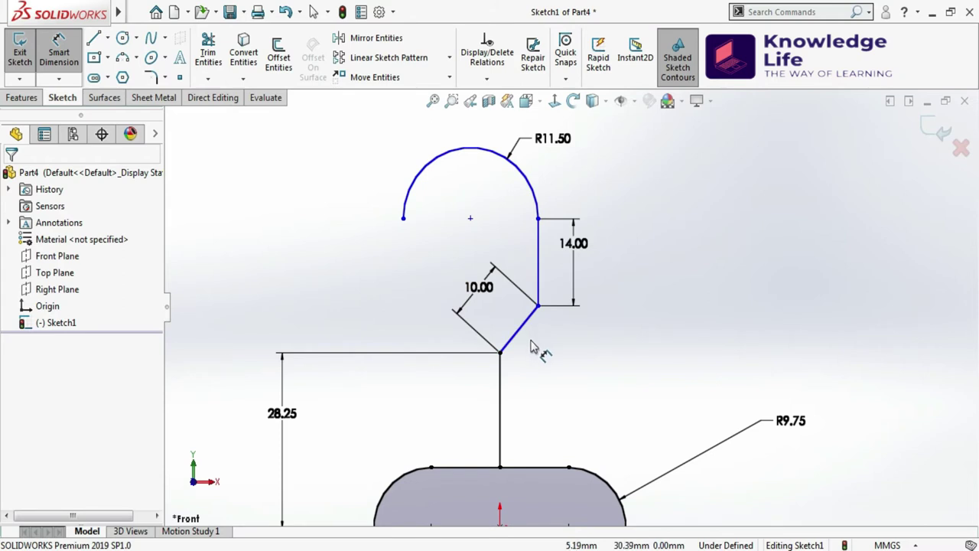
left_click(523, 332)
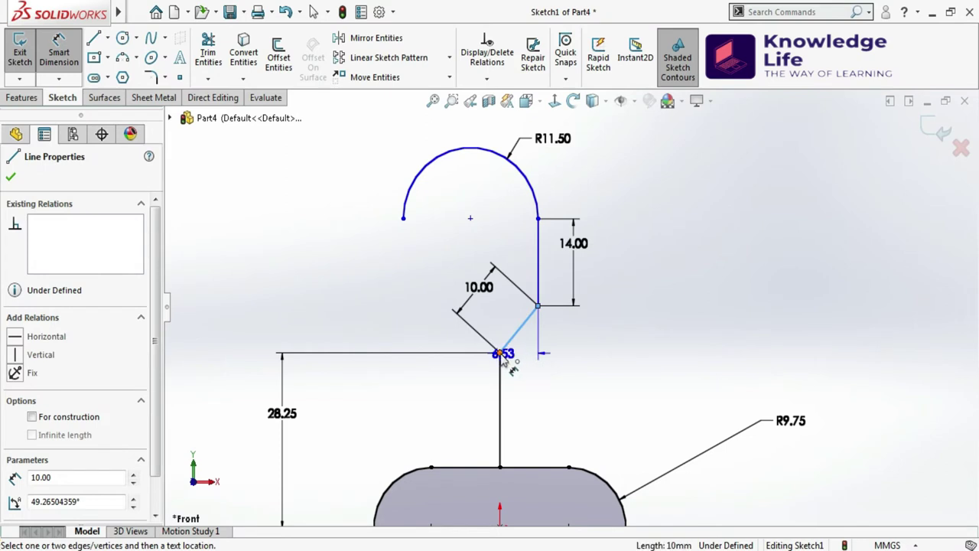
left_click(501, 355)
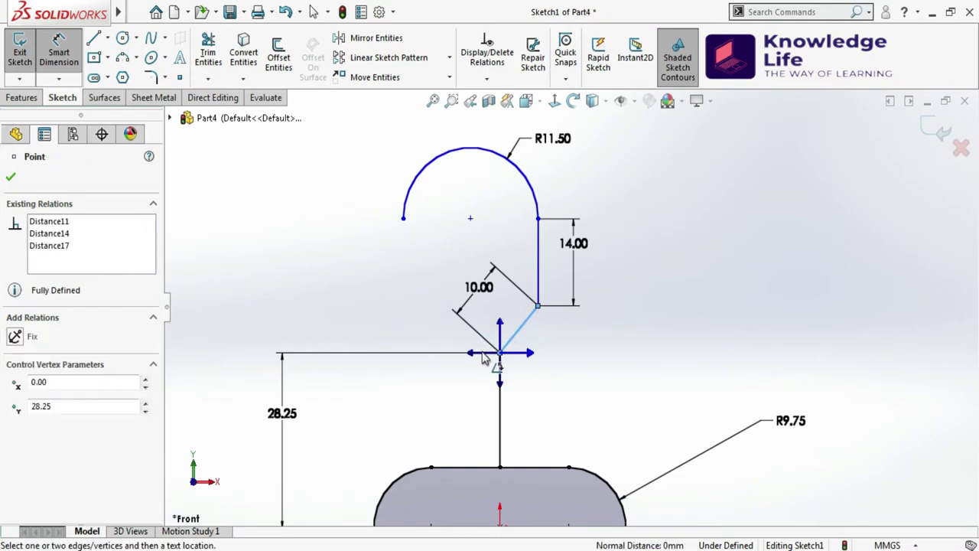
left_click(470, 352)
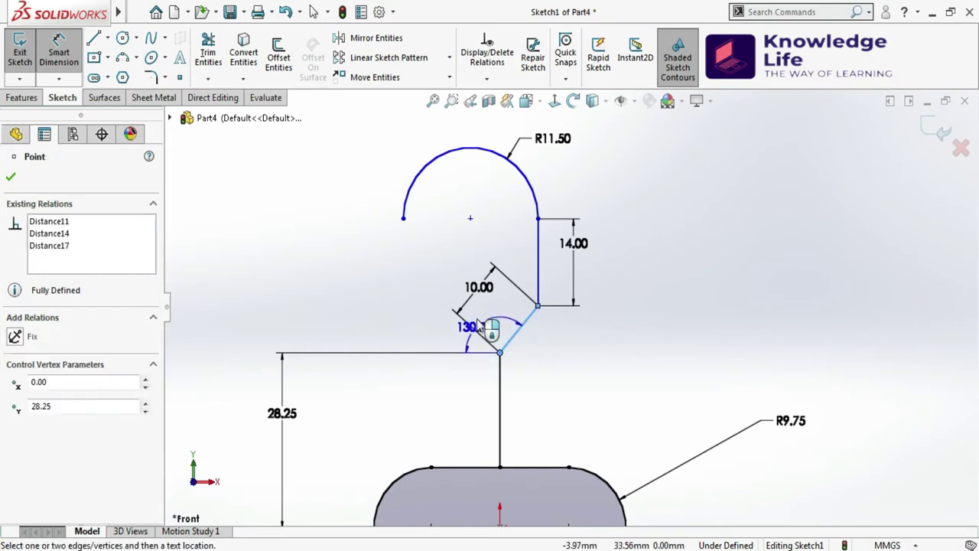
left_click(451, 285)
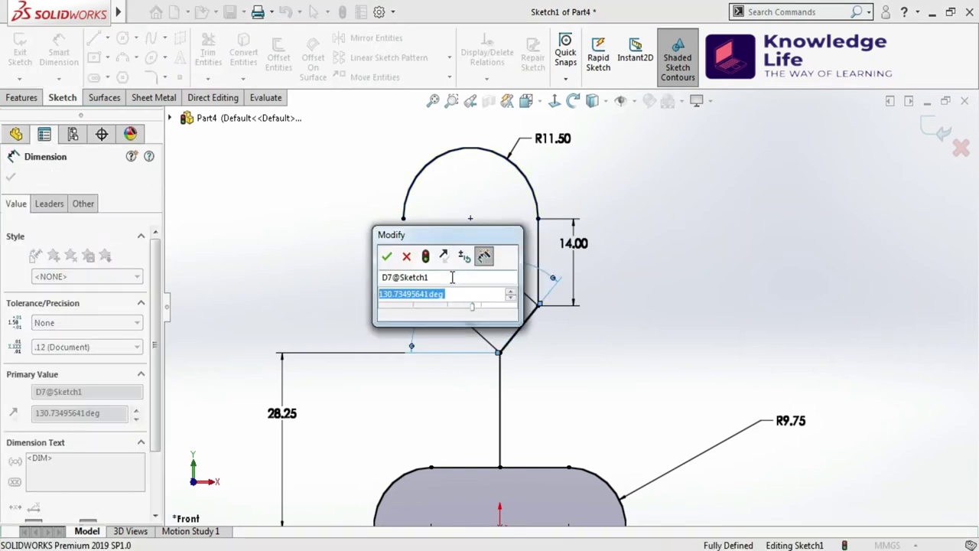
type("1")
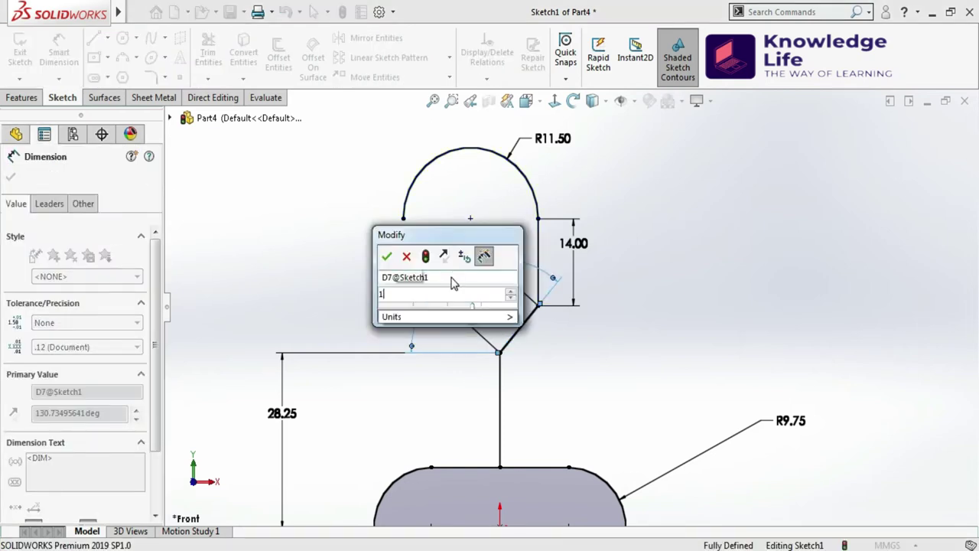
type("35")
key("Return")
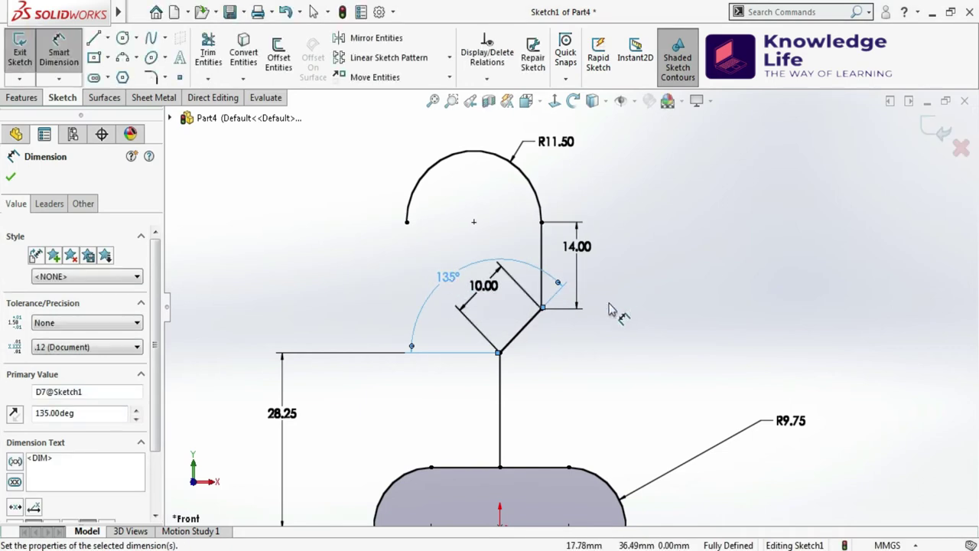
scroll(604, 310, "up", 1)
scroll(608, 326, "up", 3)
scroll(649, 420, "down", 2)
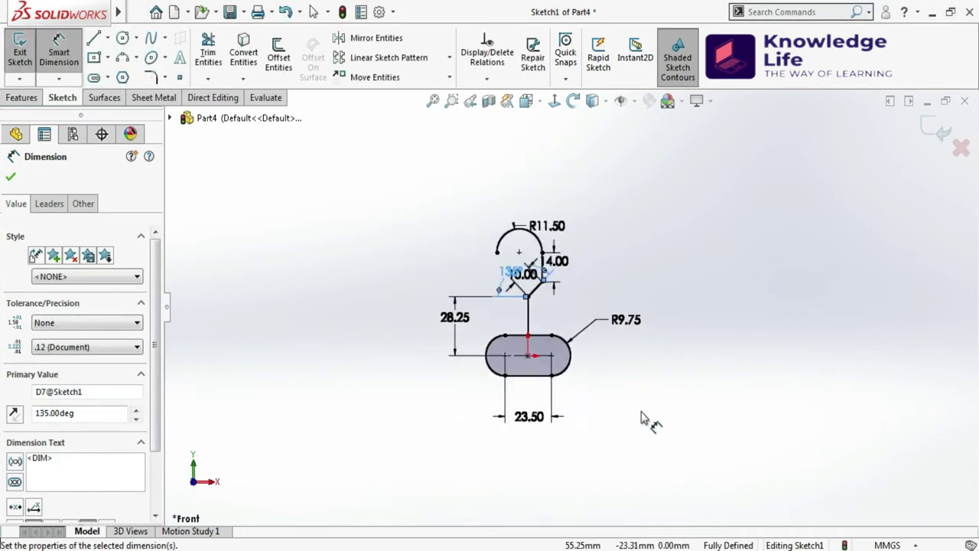
left_click(604, 353)
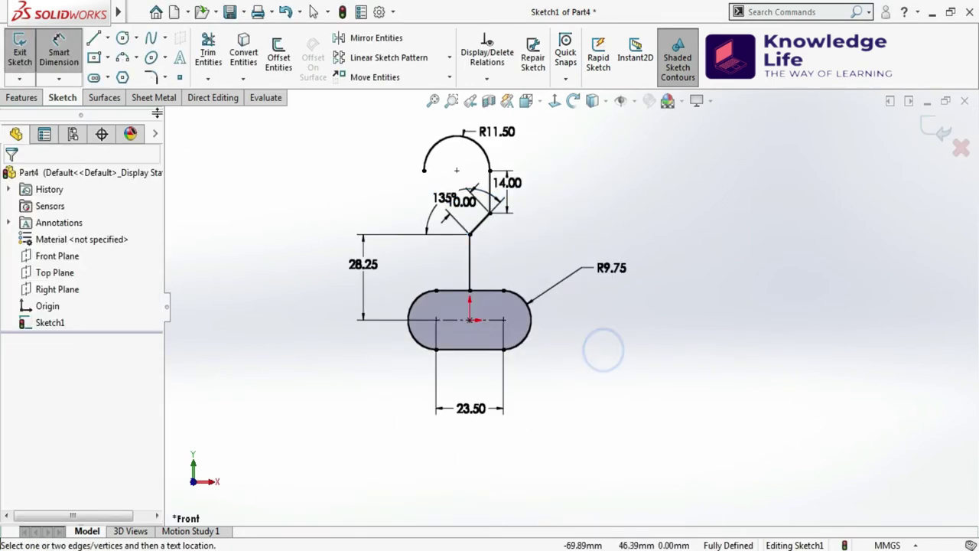
Draw a circle below right of the slot and dimension it Ø19
left_click(124, 40)
left_click(659, 432)
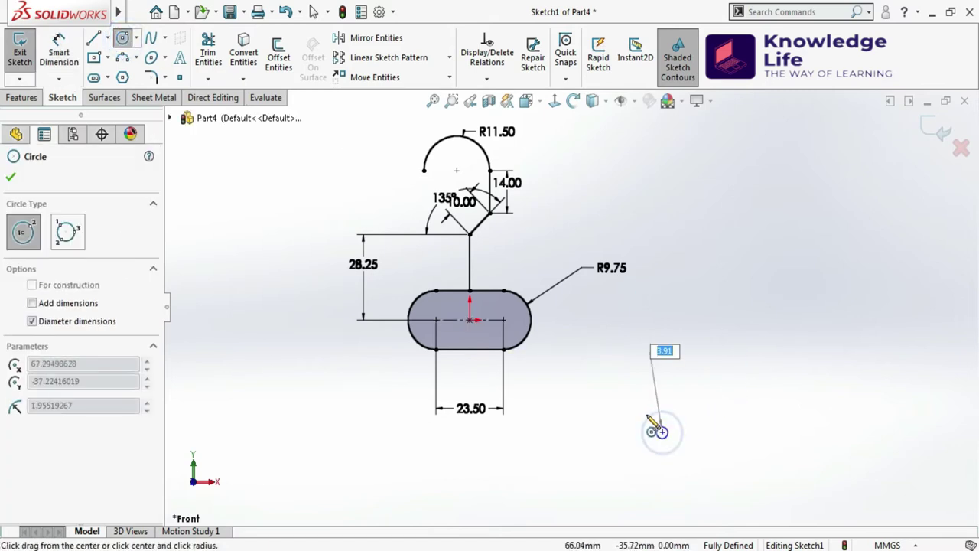
left_click(642, 406)
right_click_drag(643, 405, 651, 384)
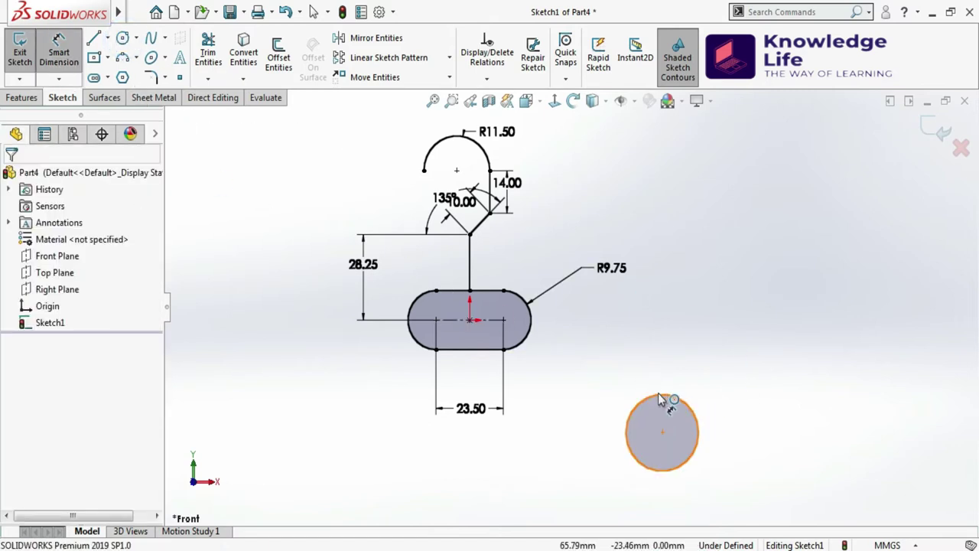
left_click(658, 394)
left_click(633, 361)
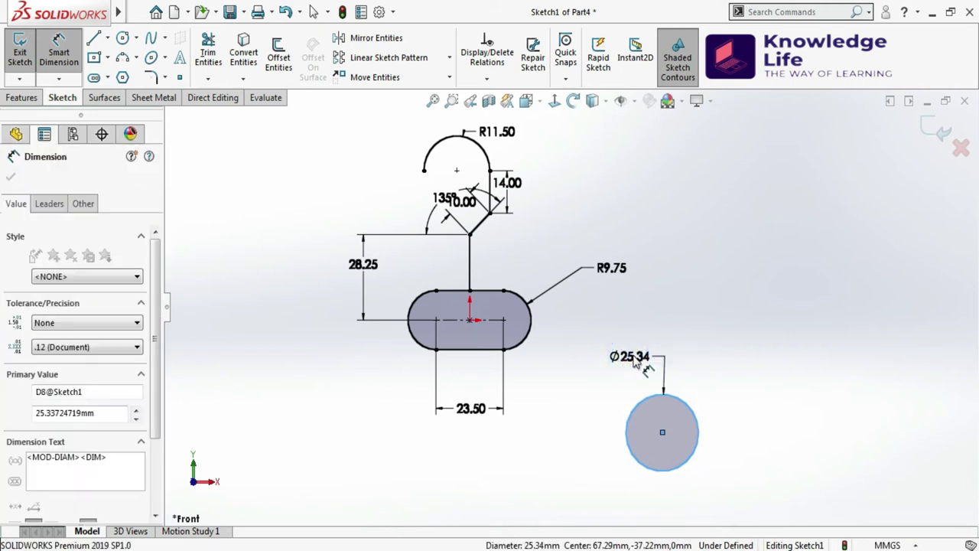
type("19")
key("Return")
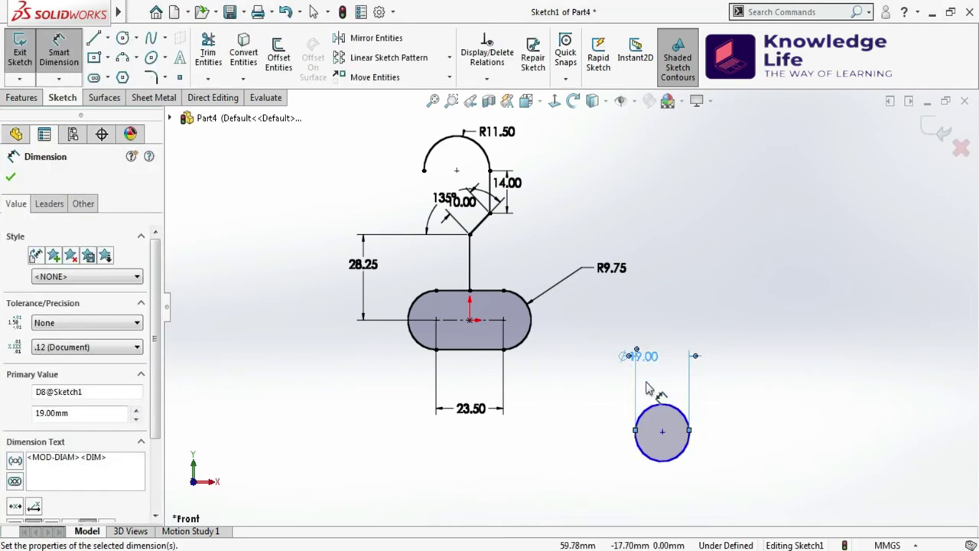
Place the circle's centre 40 mm below the slot
left_click(725, 427)
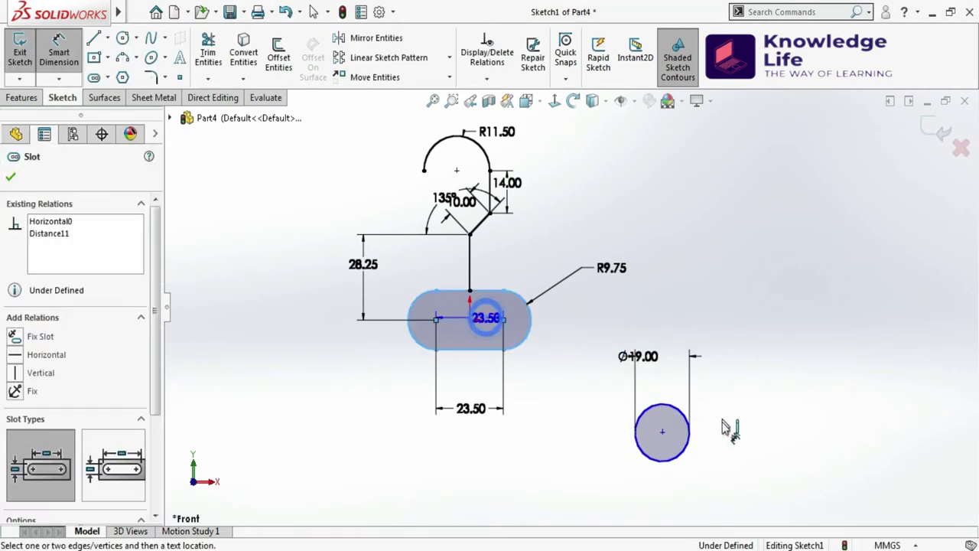
left_click(662, 432)
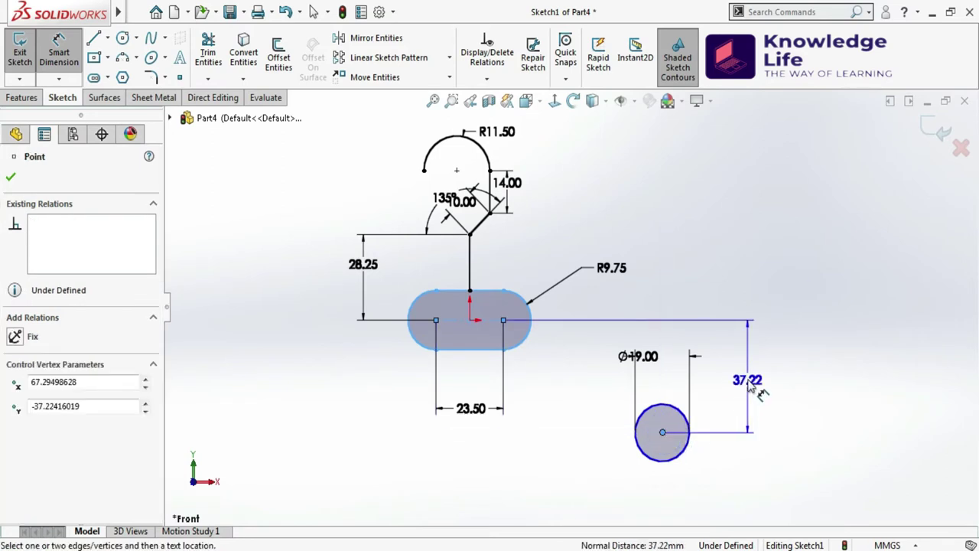
left_click(752, 389)
type("40")
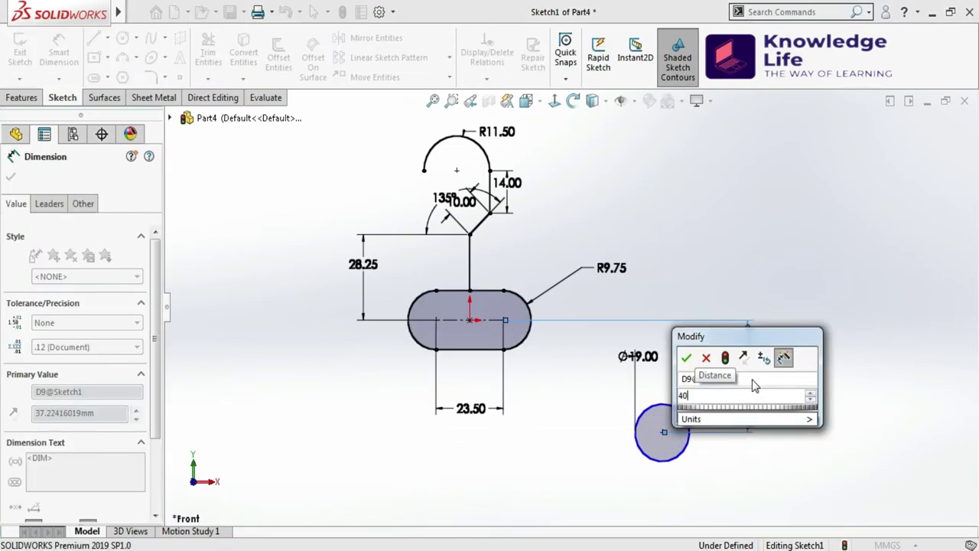
key("Return")
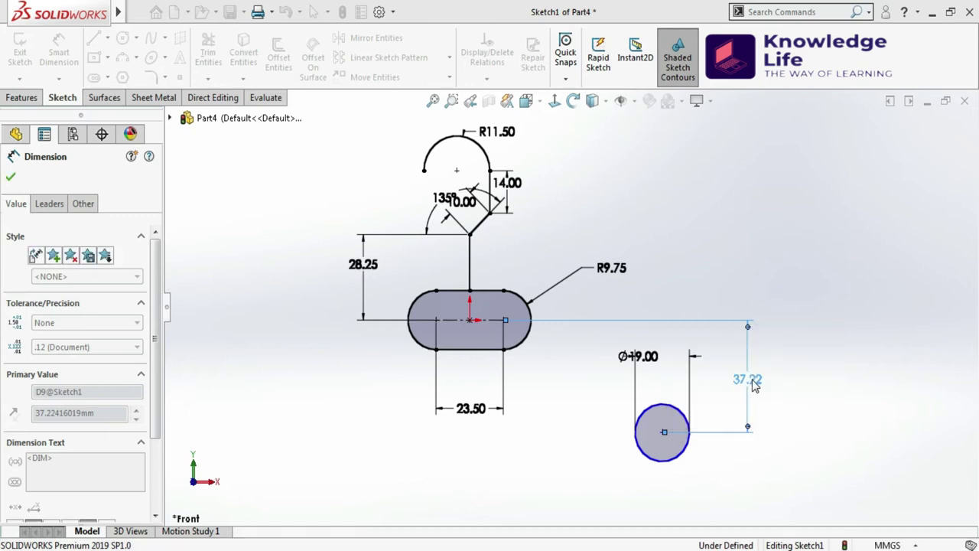
Add a vertical centerline through the origin and a 190 mm symmetric distance to the circle
key("l")
left_click(495, 310)
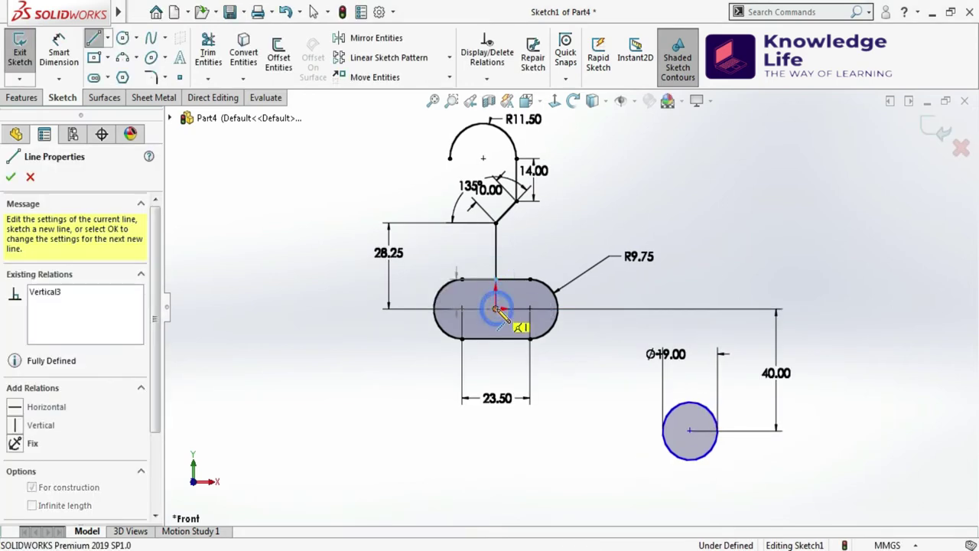
key("Escape")
key("Escape")
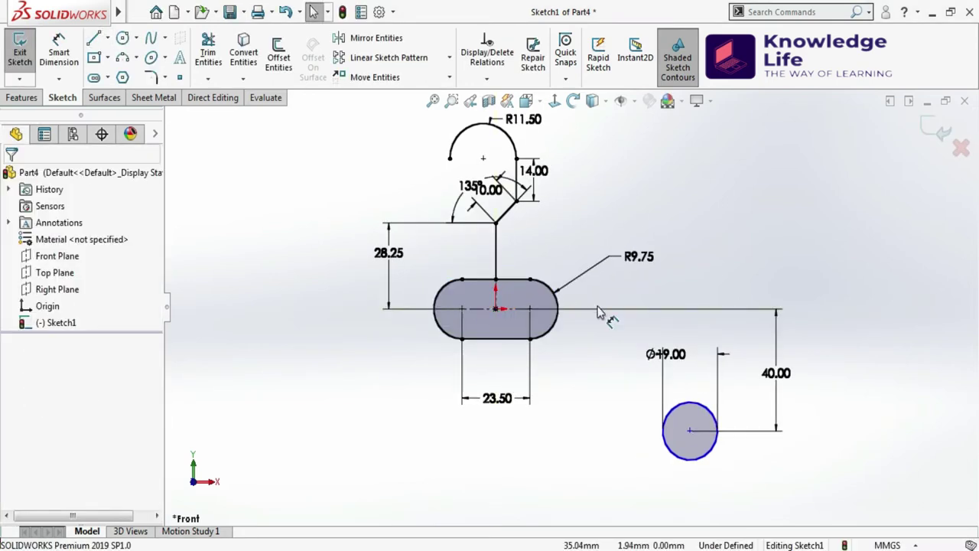
scroll(604, 309, "down", 1)
left_click(58, 47)
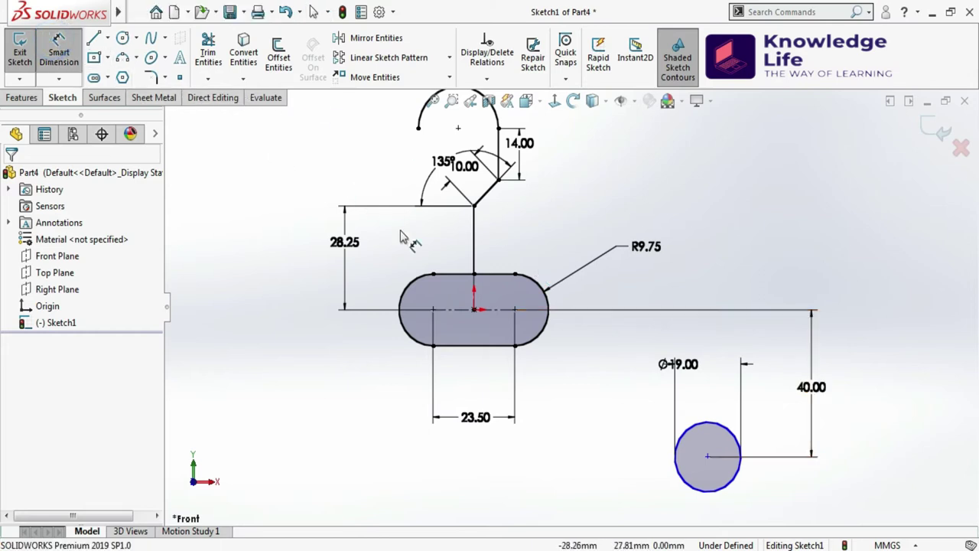
left_click(474, 293)
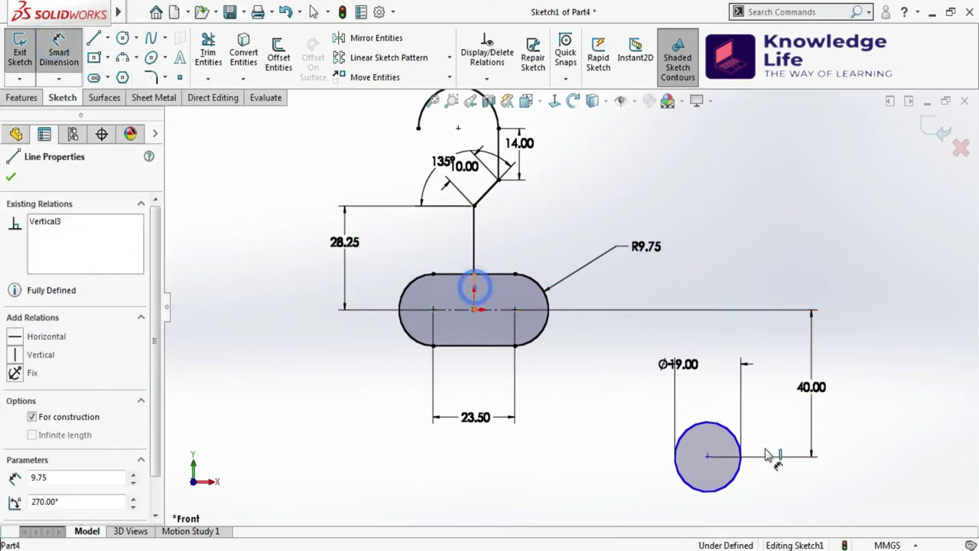
left_click(708, 458)
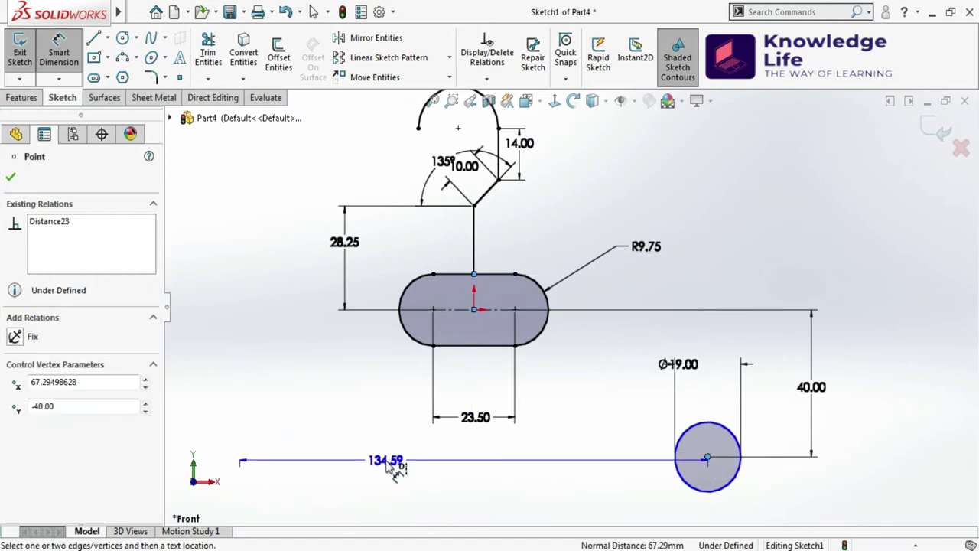
left_click(393, 468)
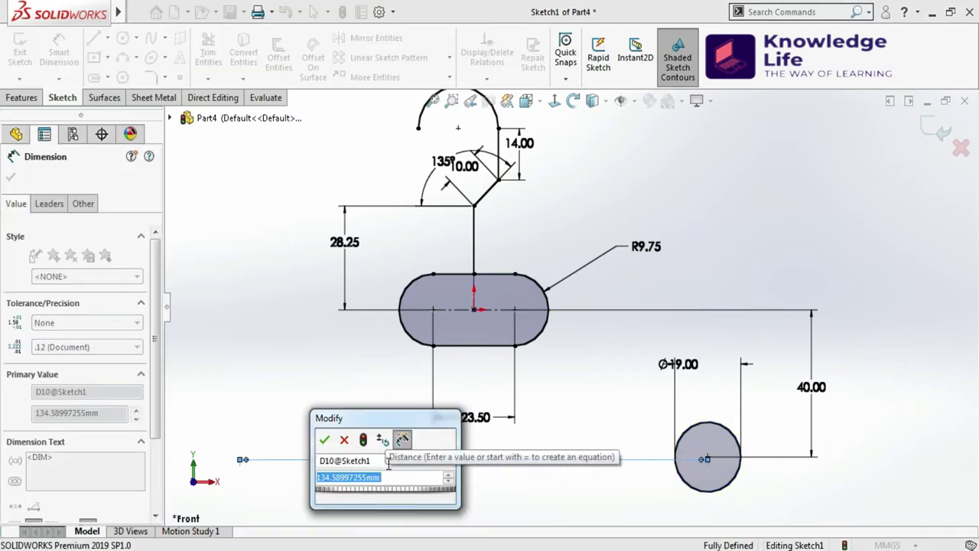
type("190")
key("Return")
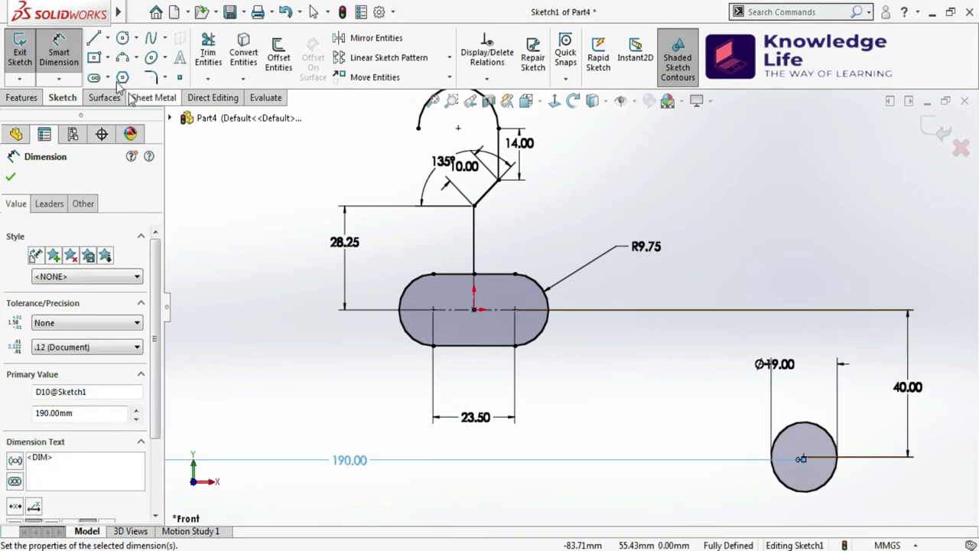
Draw a line from the slot's right end tangent to the top of the Ø19 circle
left_click(94, 38)
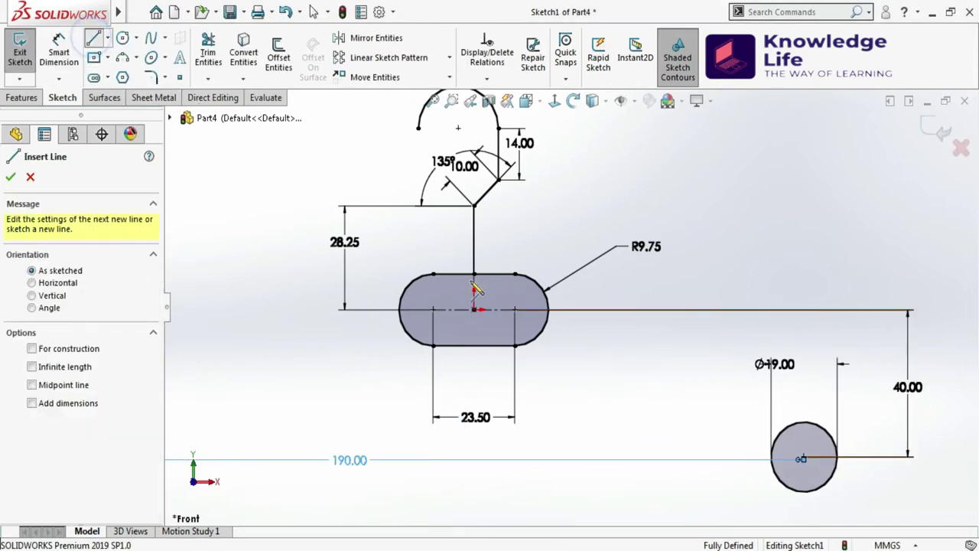
left_click(536, 305)
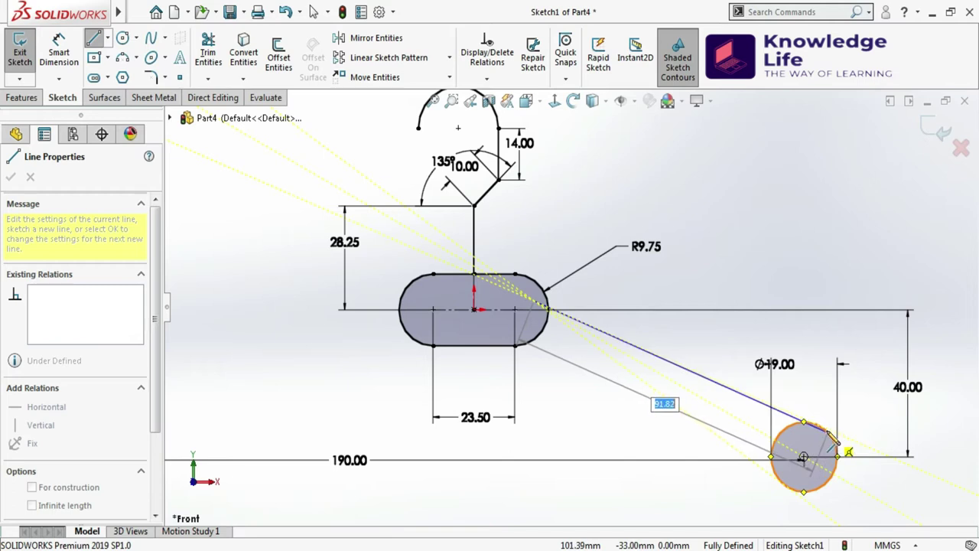
left_click(820, 431)
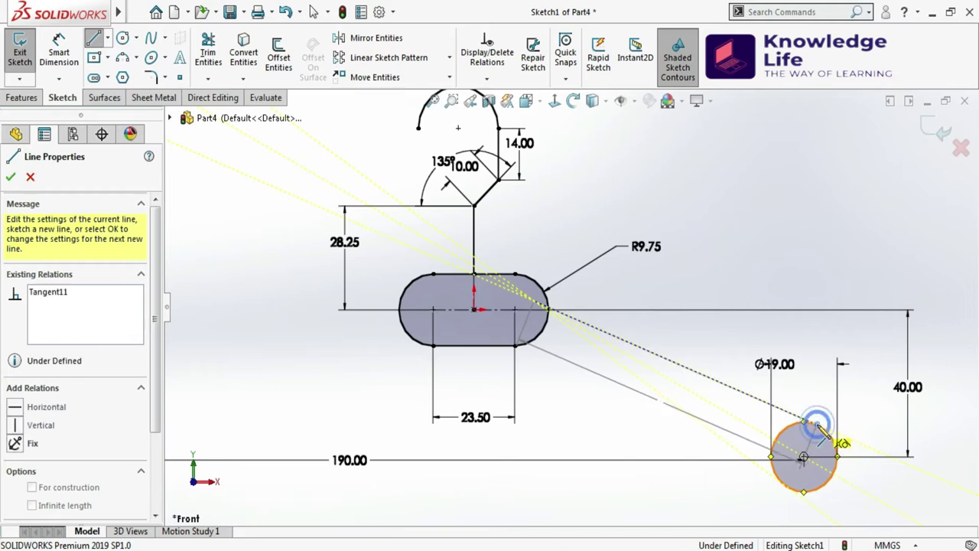
key("Escape")
left_click(108, 37)
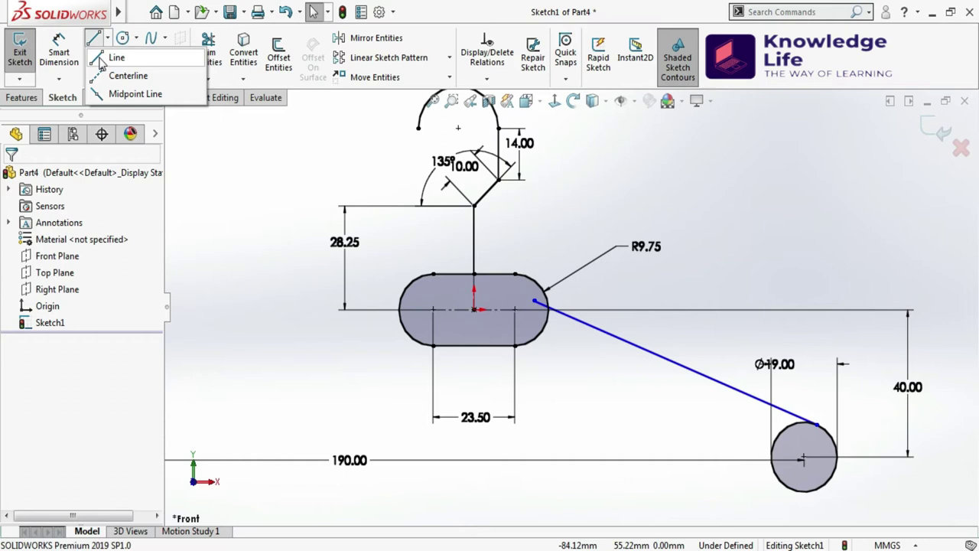
left_click(101, 59)
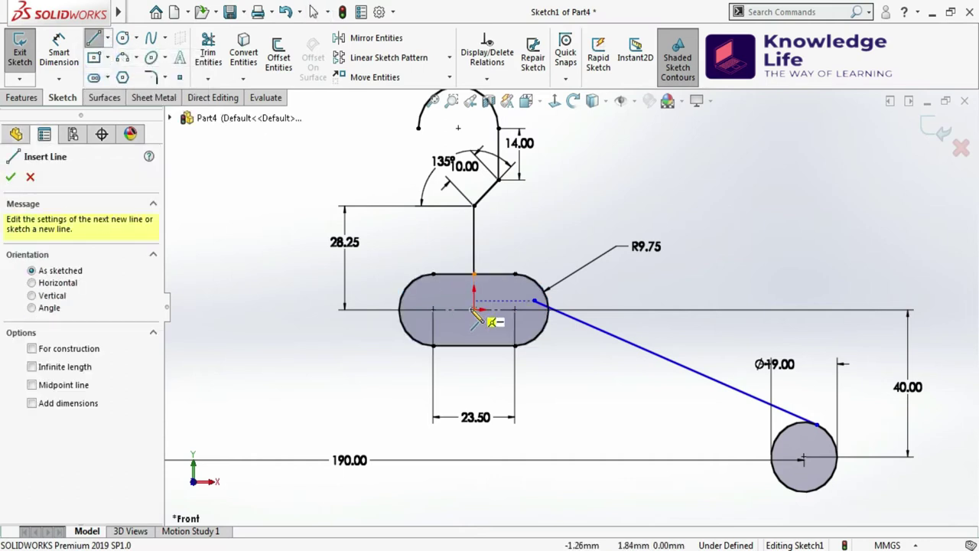
Draw a horizontal line from below the slot centre to the circle's bottom
left_click(475, 487)
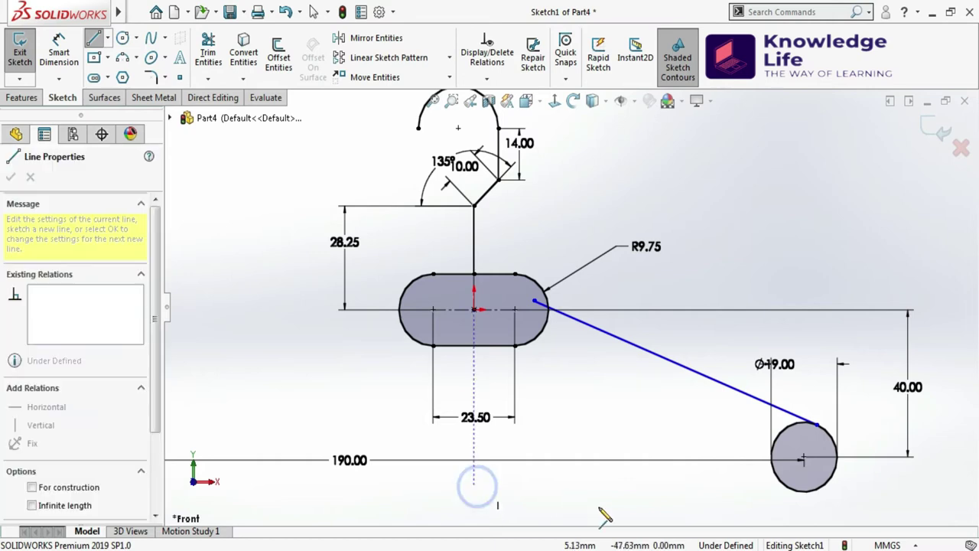
left_click(803, 492)
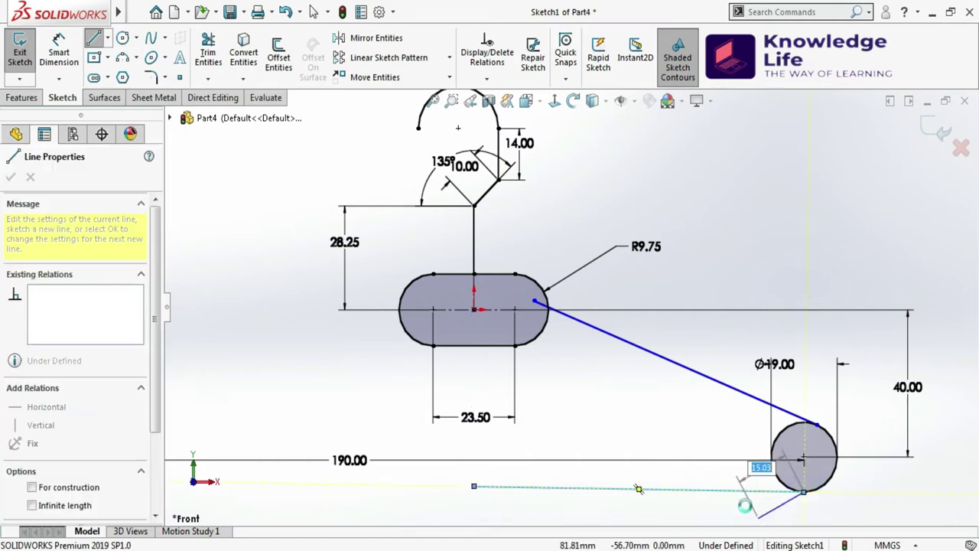
key("Escape")
key("Escape")
left_click(702, 491)
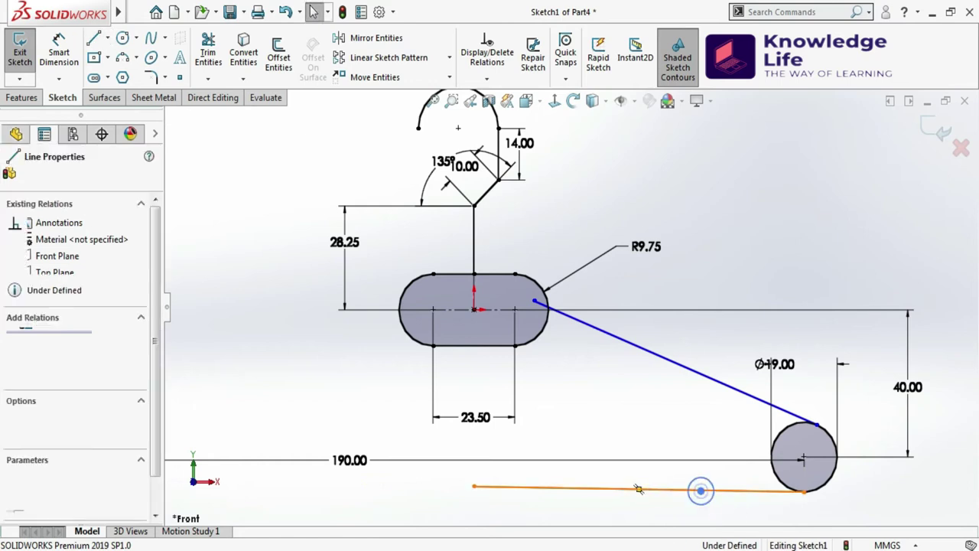
left_click(742, 419)
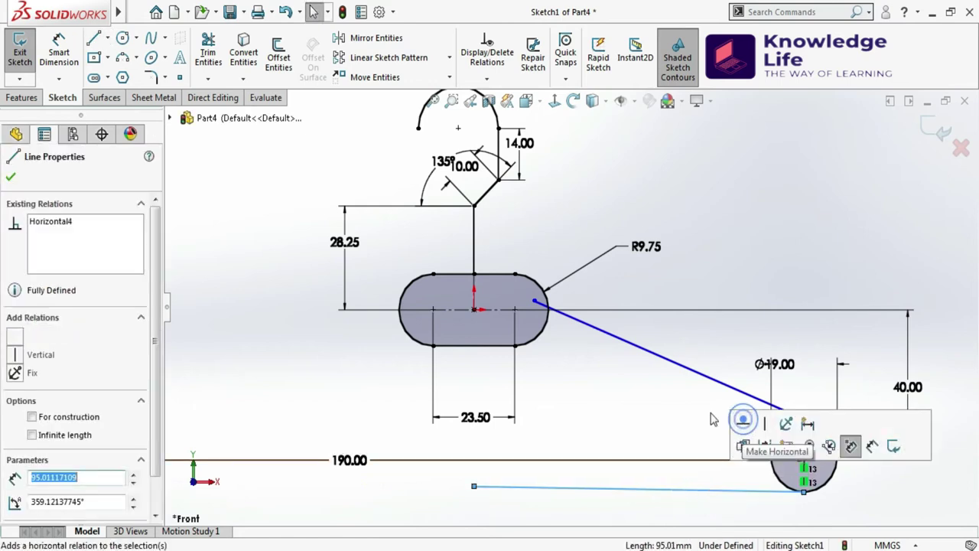
left_click(620, 396)
Vertically align the bottom line's left end with the slot centre
left_click(474, 320)
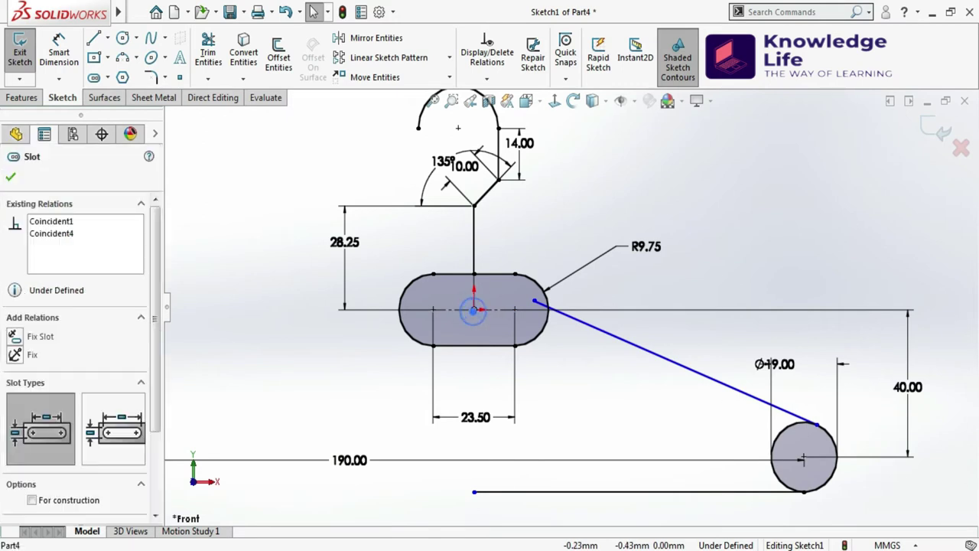
left_click(475, 493, "ctrl")
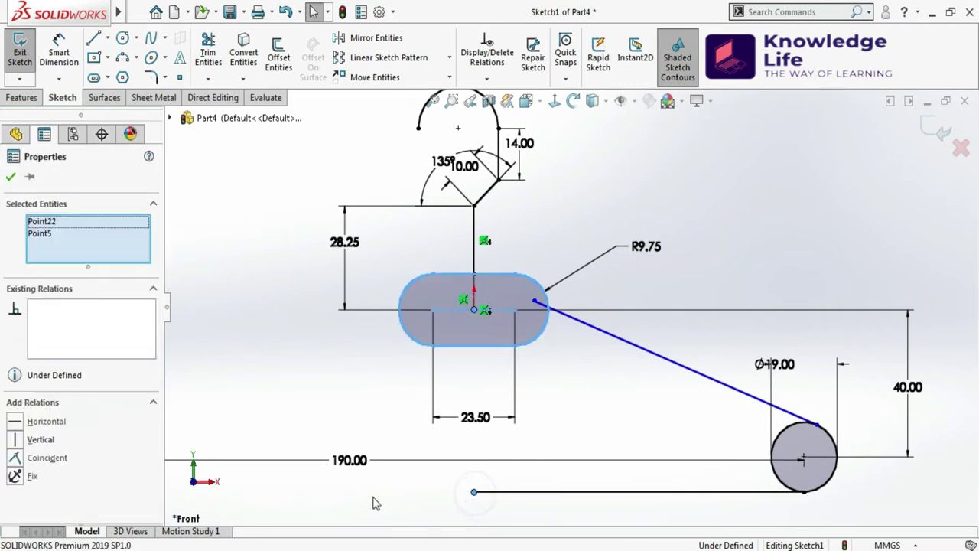
left_click(14, 441)
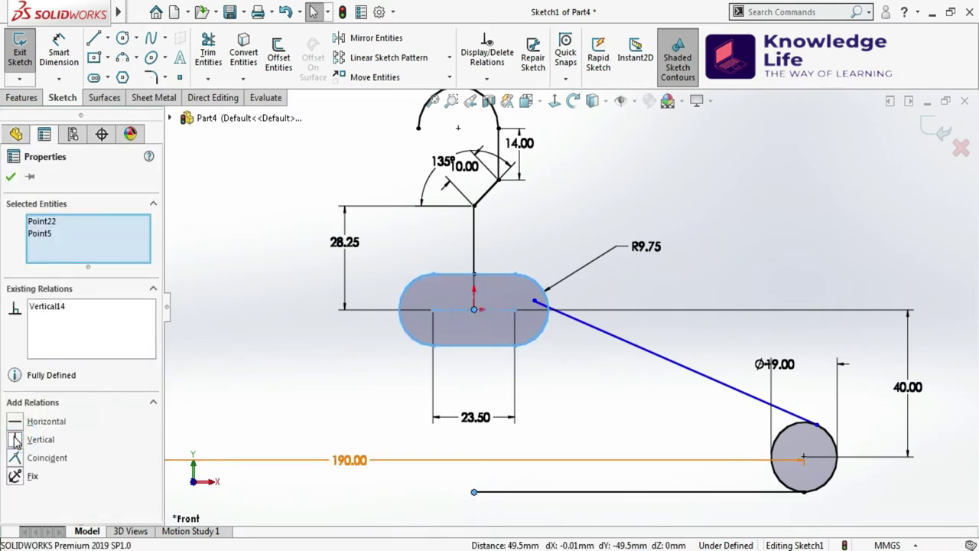
left_click(11, 178)
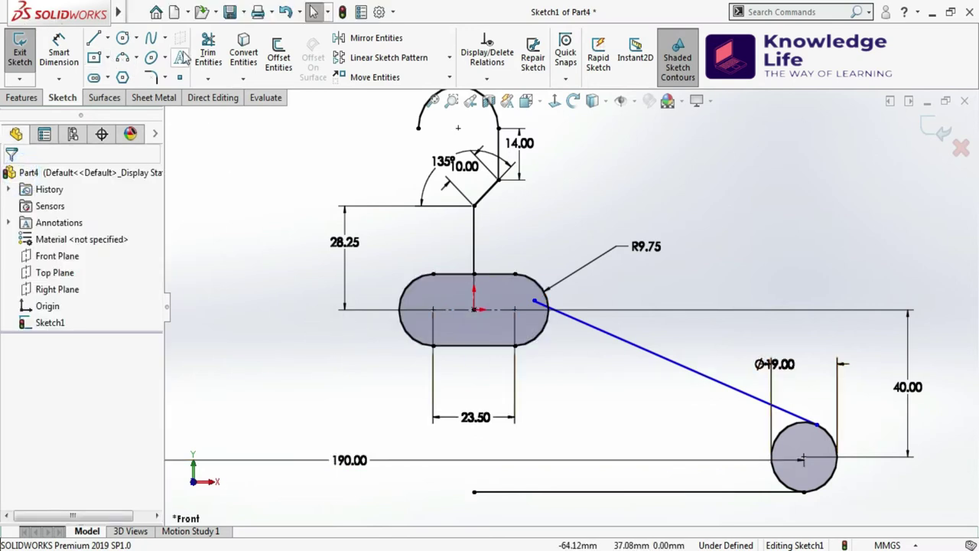
Trim away the tangent line's portion inside the slot
left_click(208, 51)
scroll(535, 299, "down", 3)
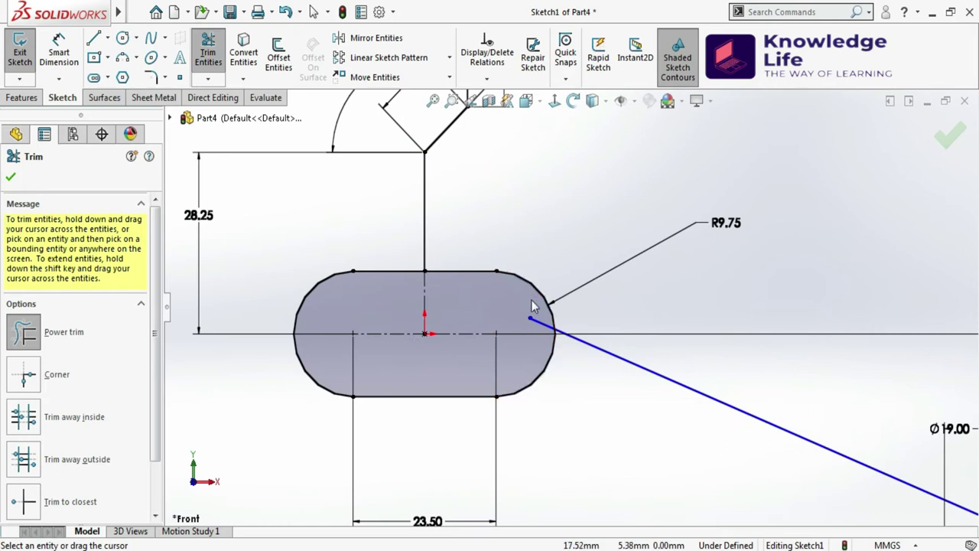
left_click_drag(541, 331, 541, 331)
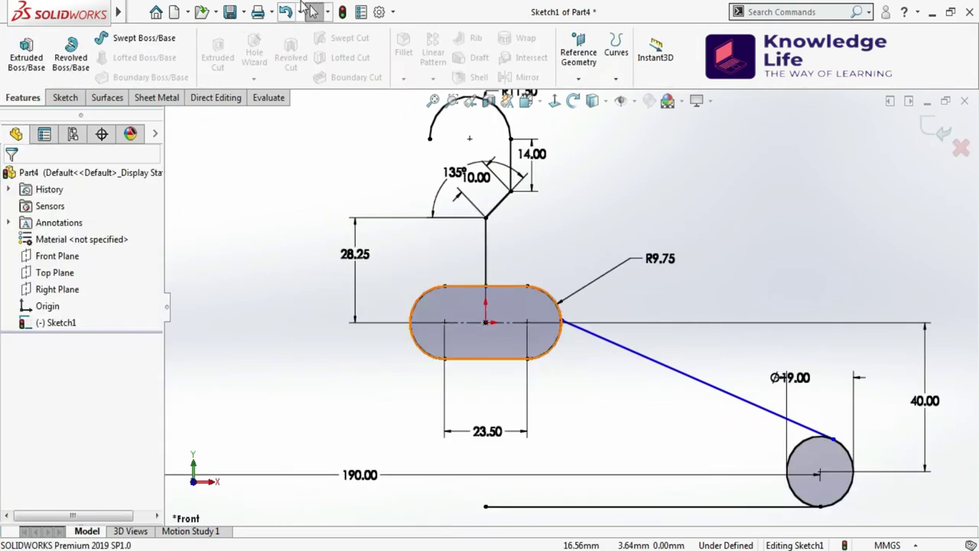
left_click(74, 100)
Dimension the angle between the vertical line and the slanted arm to 70°
left_click(59, 53)
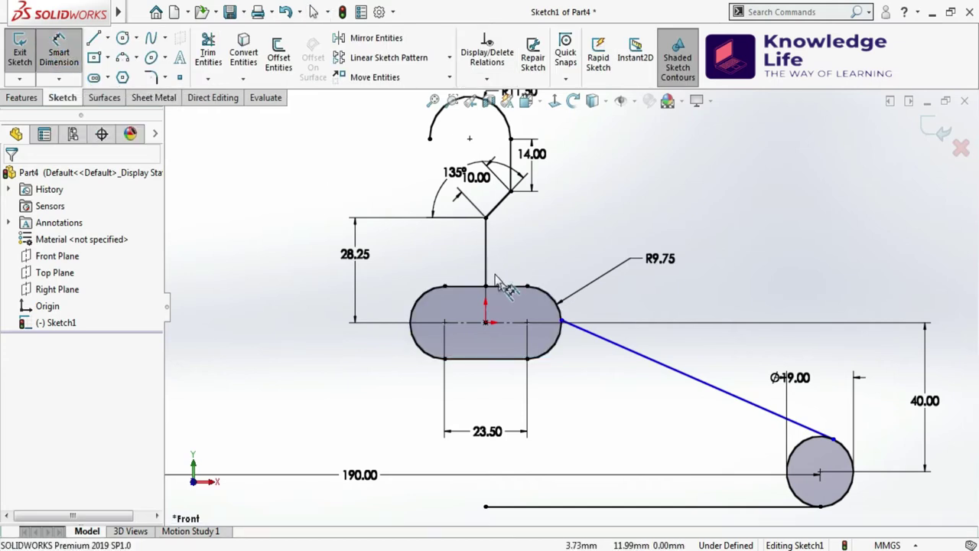
left_click(485, 266)
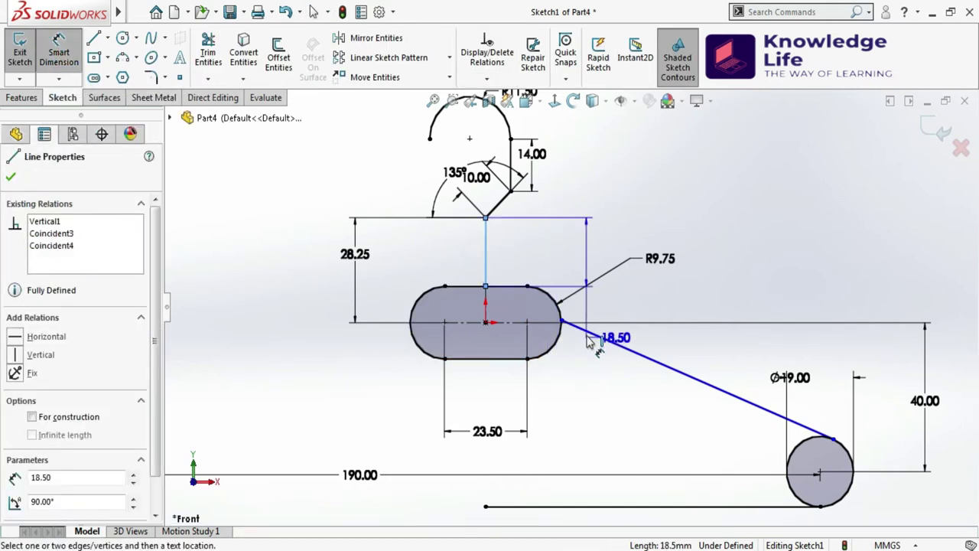
left_click(591, 341)
left_click(574, 402)
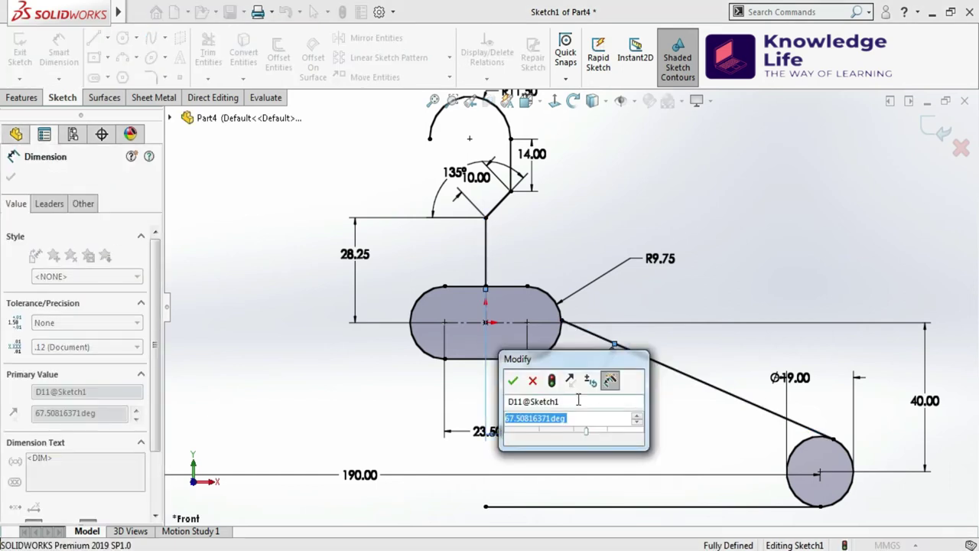
type("70")
key("Return")
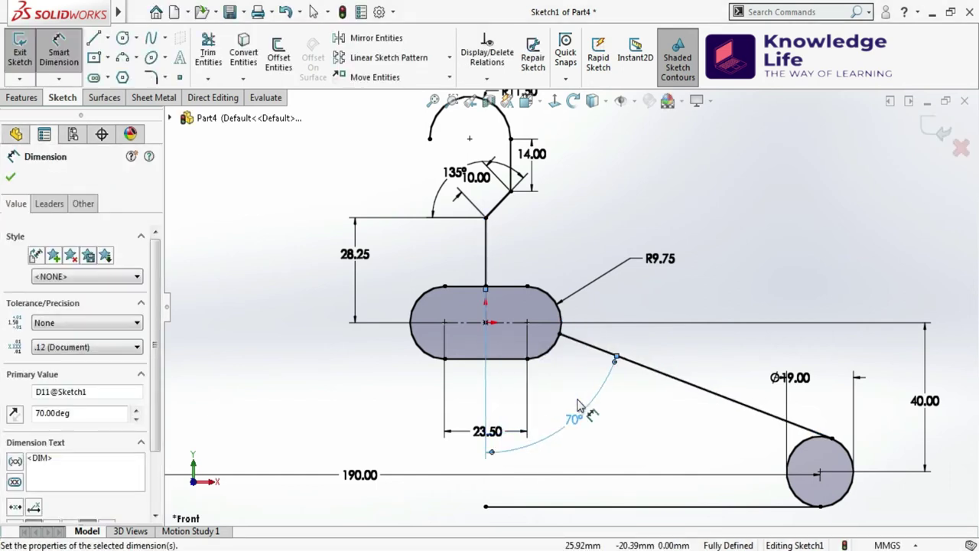
scroll(579, 405, "up", 2)
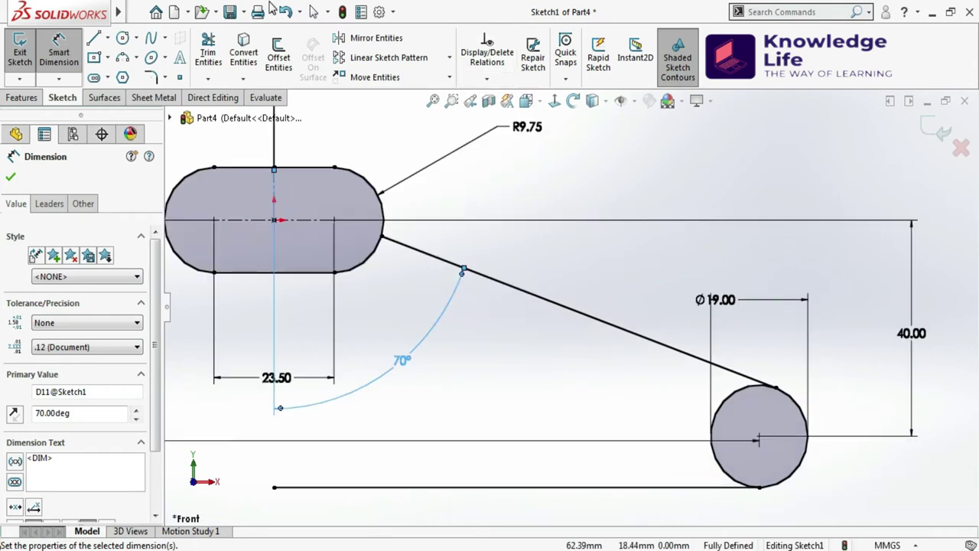
left_click(95, 40)
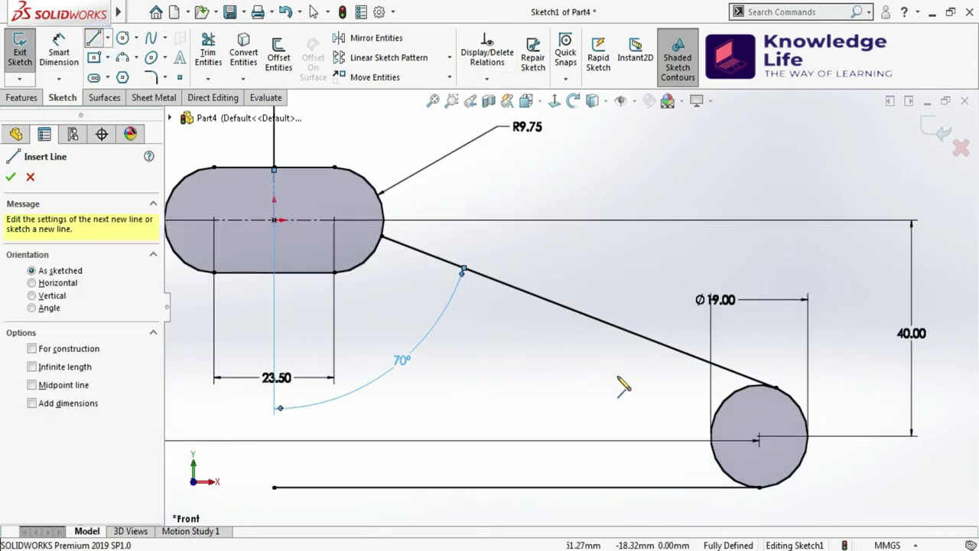
Draw two lines from the Ø19 circle's centre, one horizontal and one to its upper-right edge
left_click(759, 437)
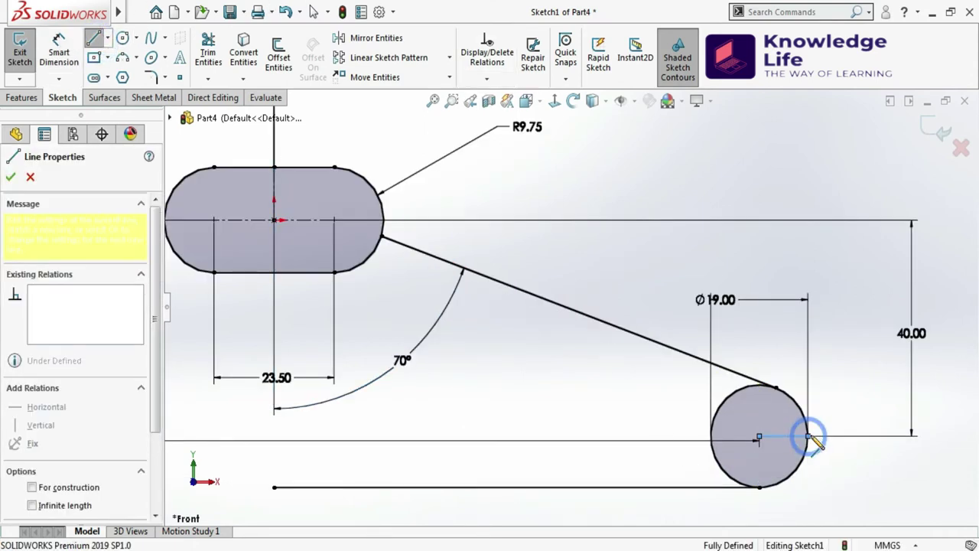
double_click(808, 436)
key("Escape")
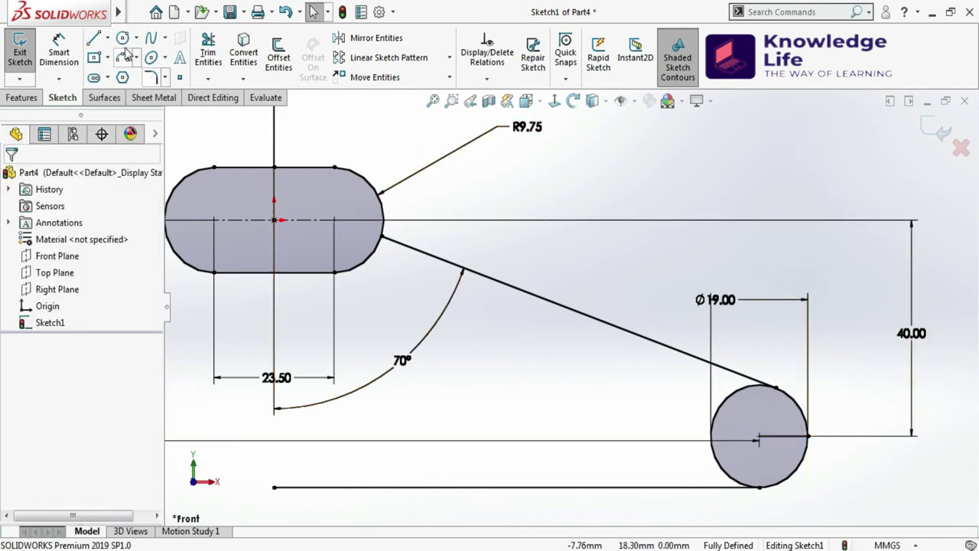
left_click(93, 39)
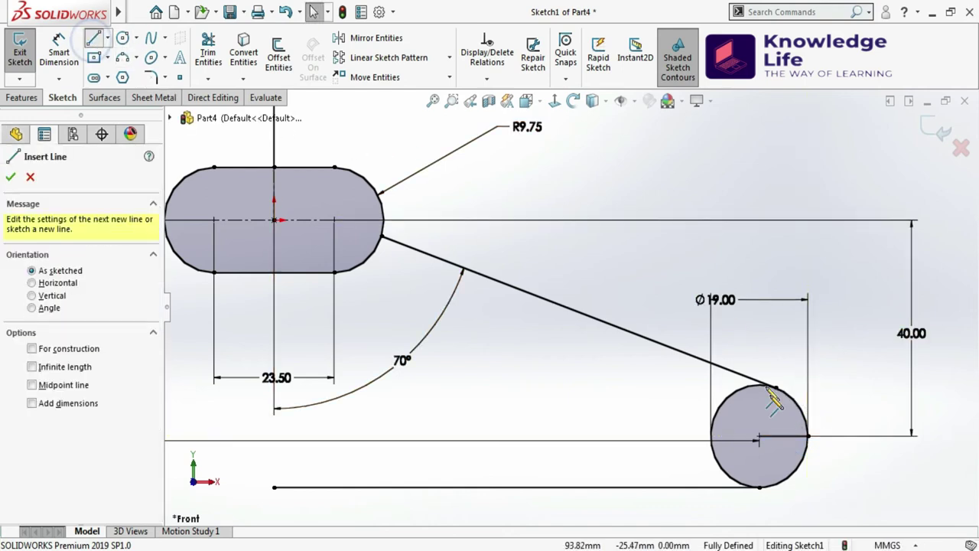
left_click(760, 438)
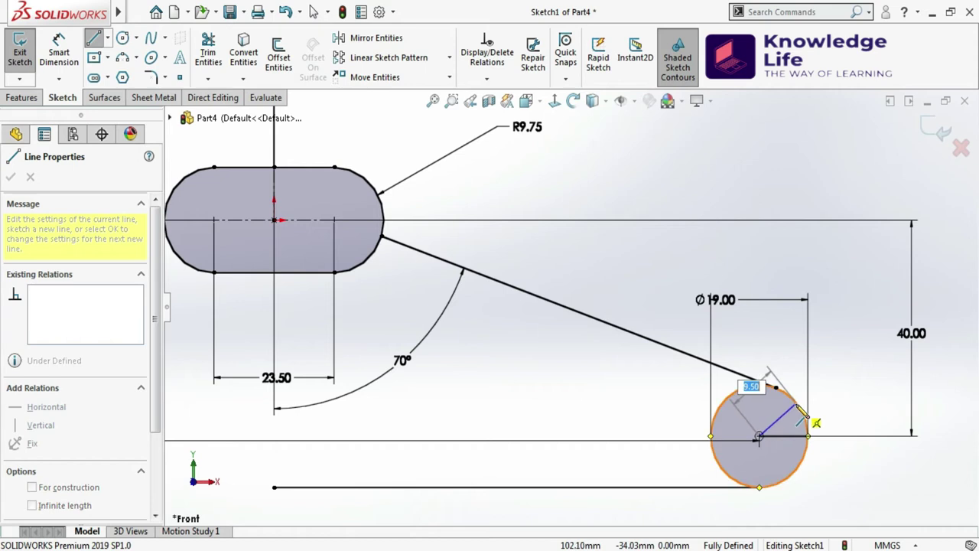
double_click(800, 403)
key("Escape")
scroll(822, 464, "down", 2)
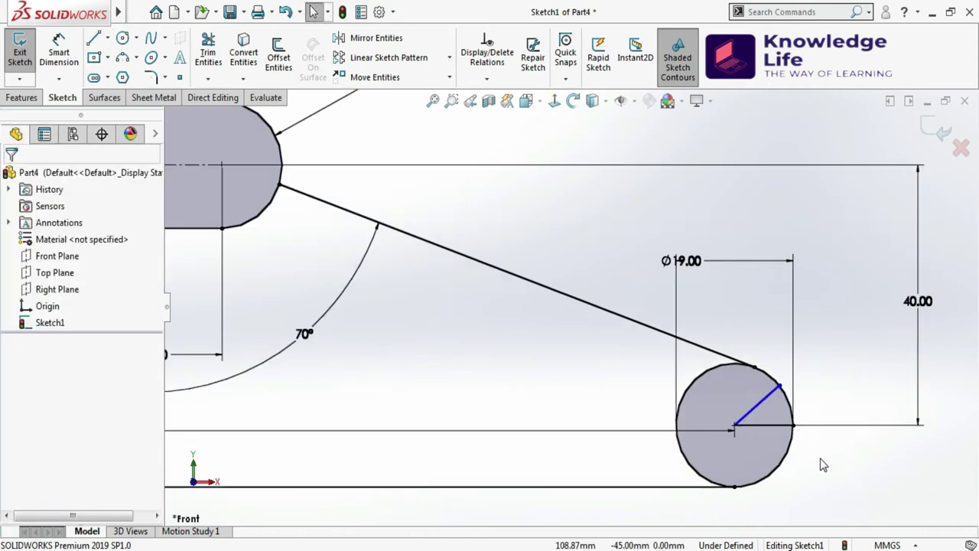
scroll(822, 464, "down", 1)
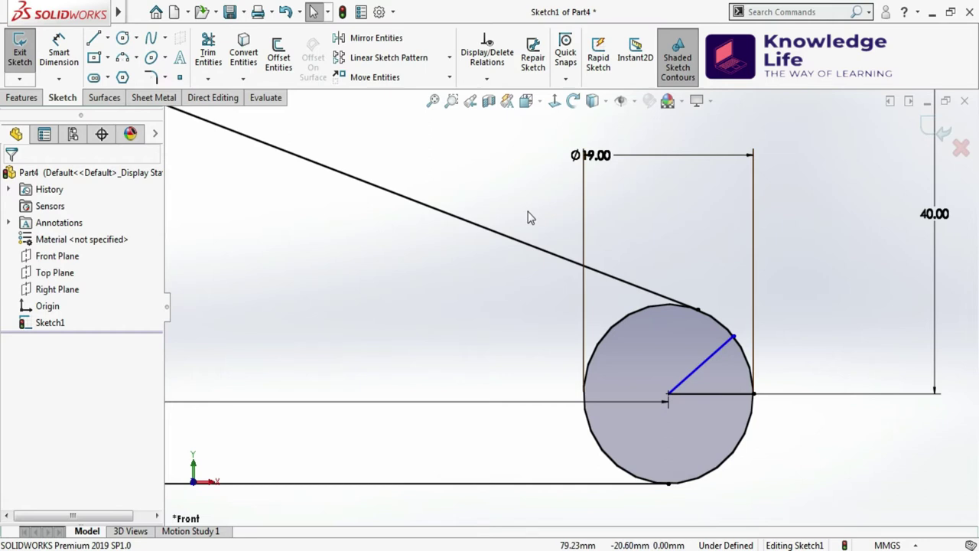
Dimension the angle between the two radius lines to 15°
left_click(58, 44)
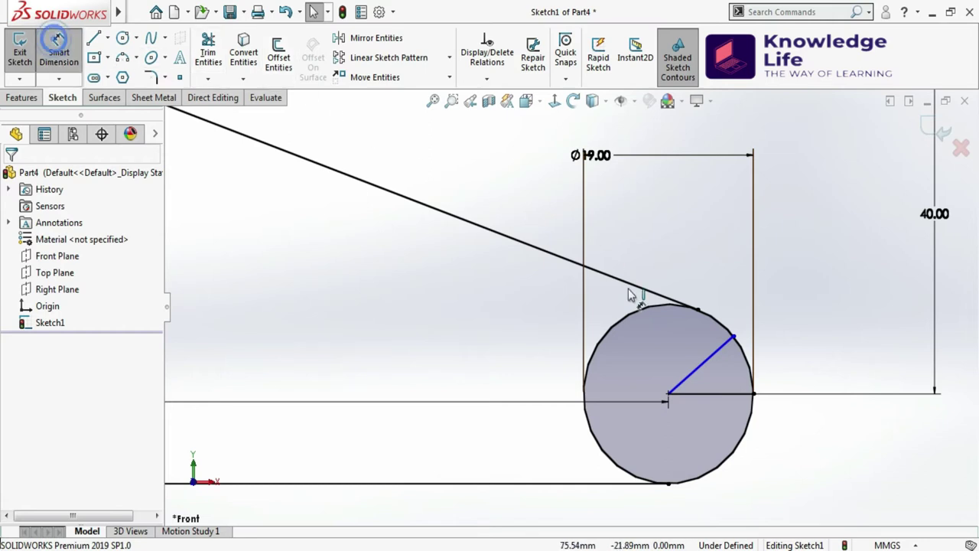
left_click(736, 394)
left_click(711, 363)
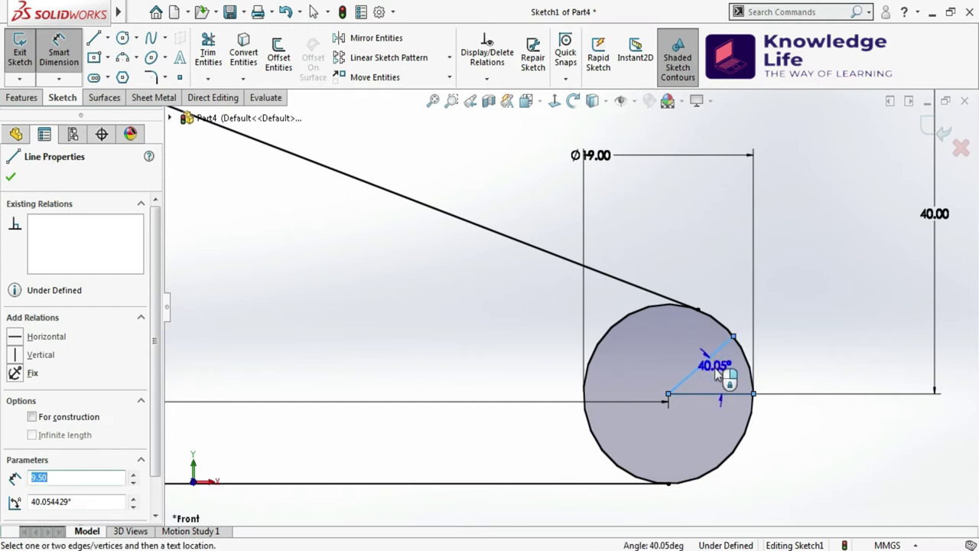
left_click(720, 374)
left_click(720, 378)
type("15")
key("Return")
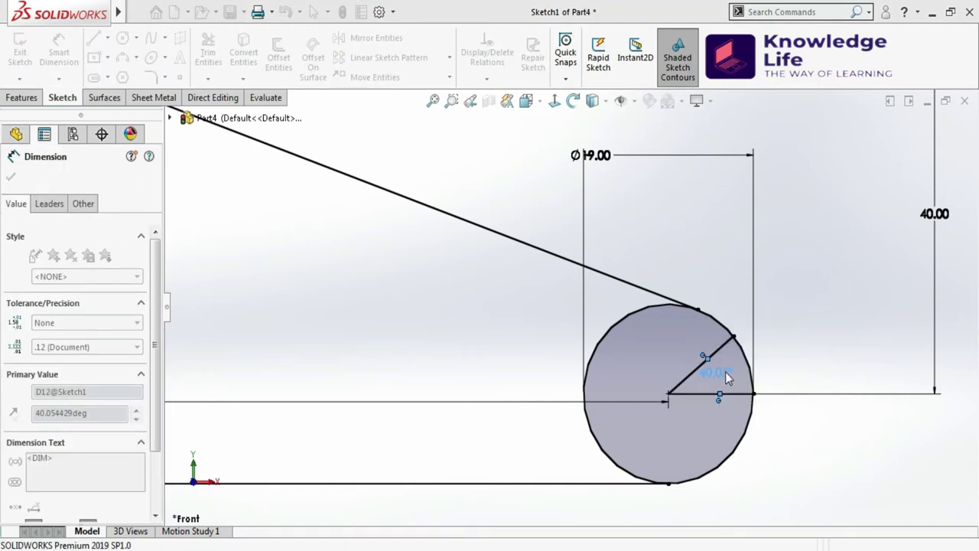
scroll(679, 366, "down", 3)
key("Escape")
key("Escape")
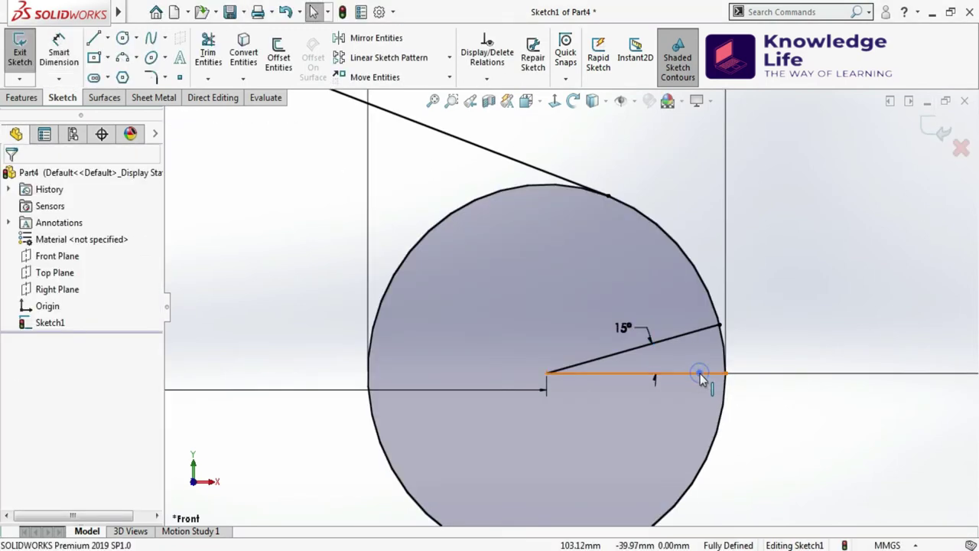
Clear the sketch selection and launch Mirror Entities
left_click(699, 374)
left_click(763, 329)
left_click(770, 336)
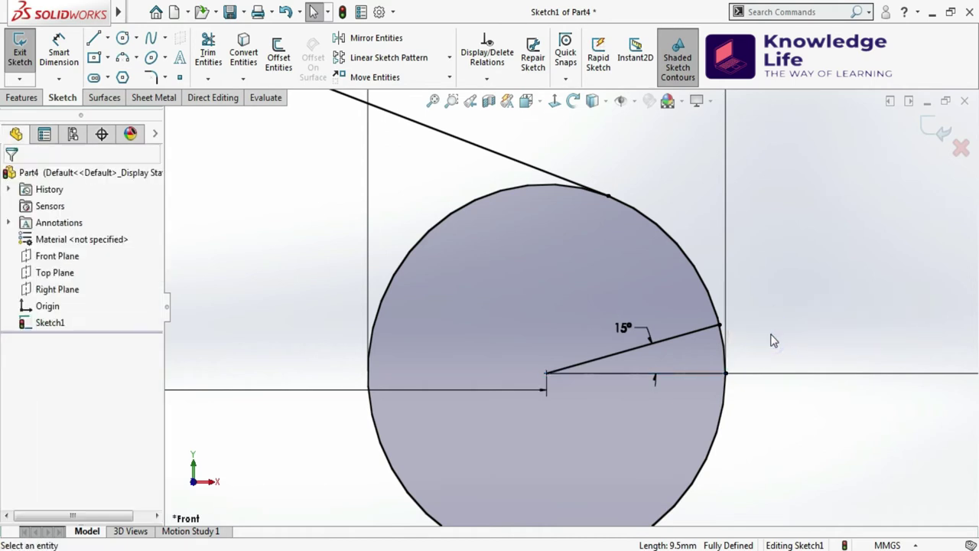
left_click(385, 43)
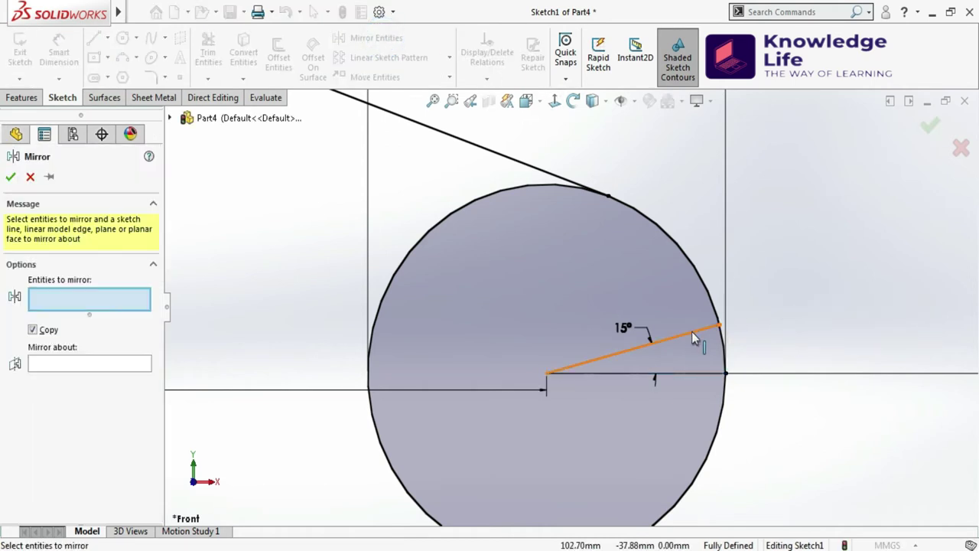
Mirror the 15° line about the horizontal radius line
left_click(691, 331)
left_click(111, 365)
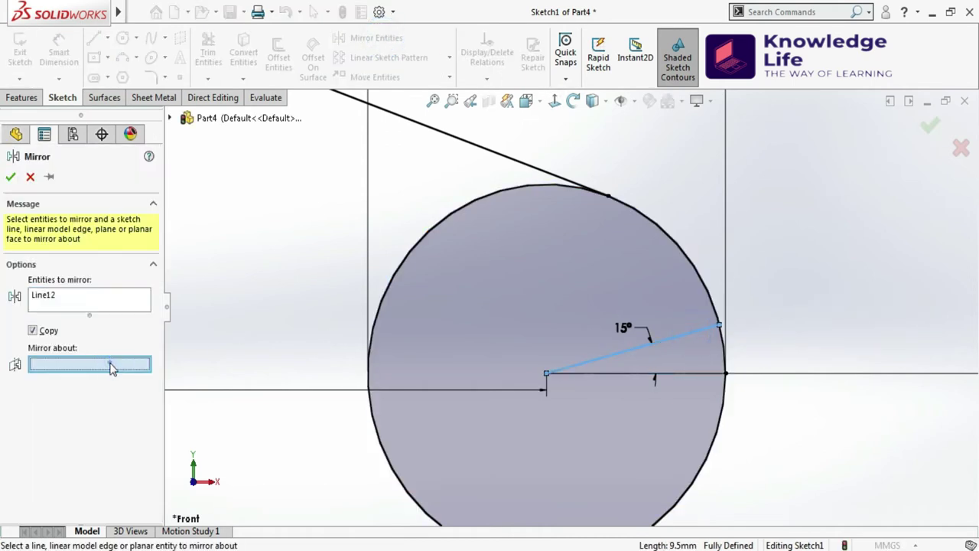
left_click(666, 373)
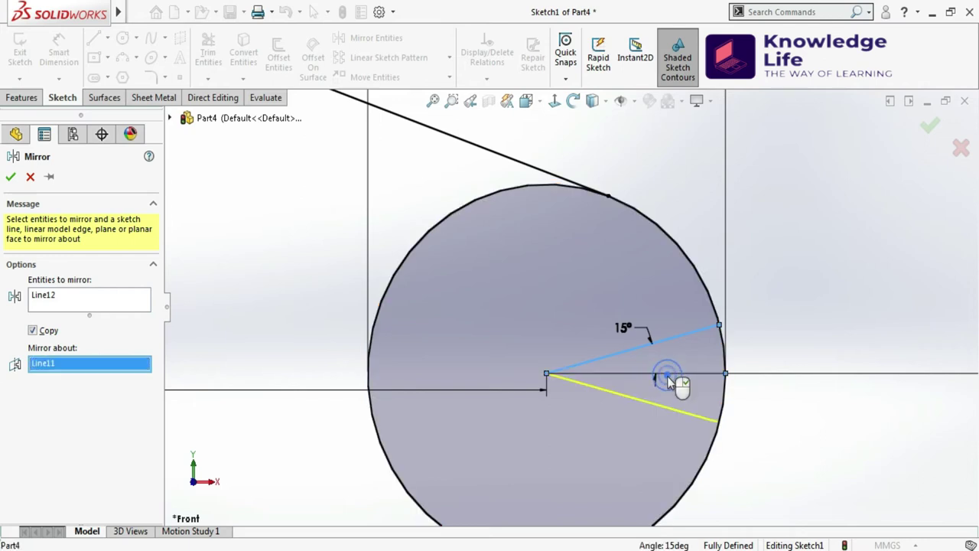
left_click(12, 177)
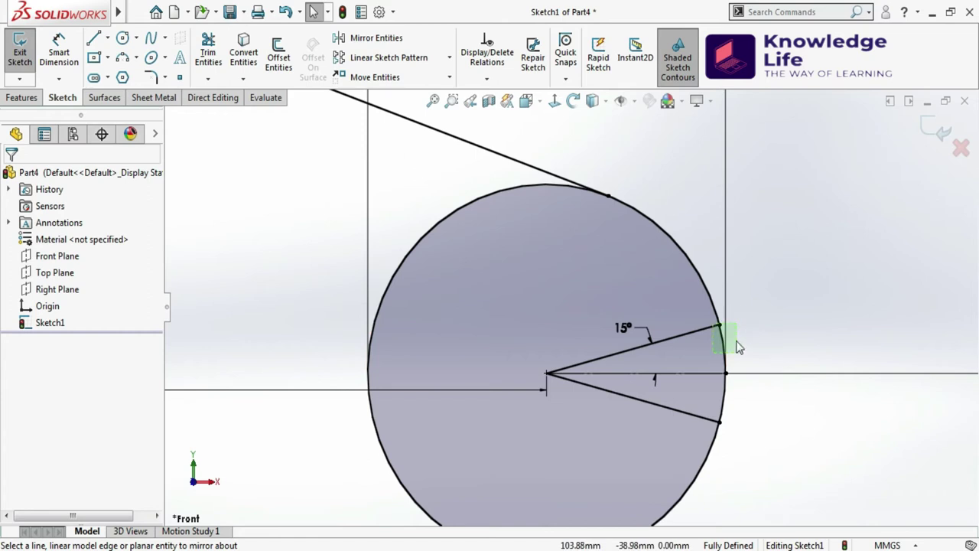
Power Trim the circle's arc between the two angled lines, leaving a V-notch
left_click(208, 51)
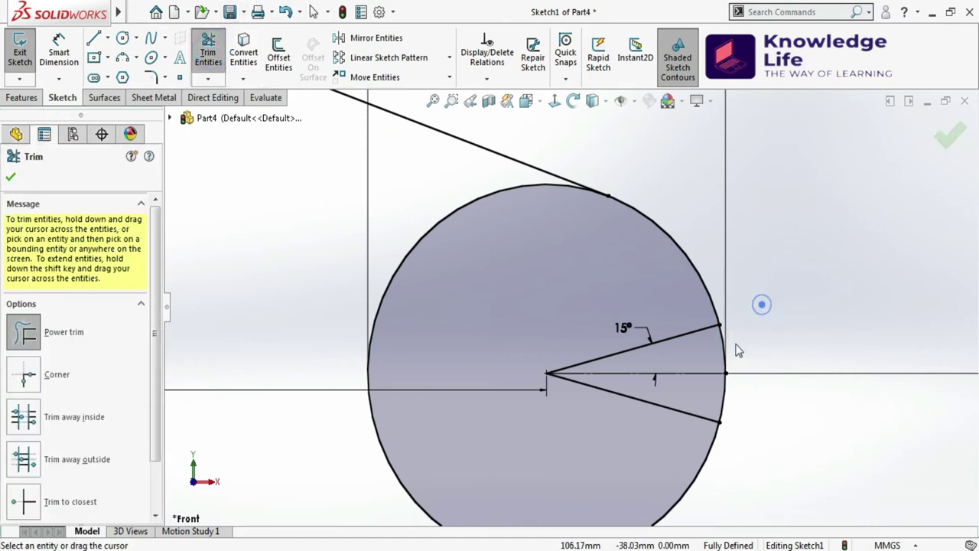
left_click_drag(738, 350, 714, 359)
left_click_drag(770, 402, 719, 395)
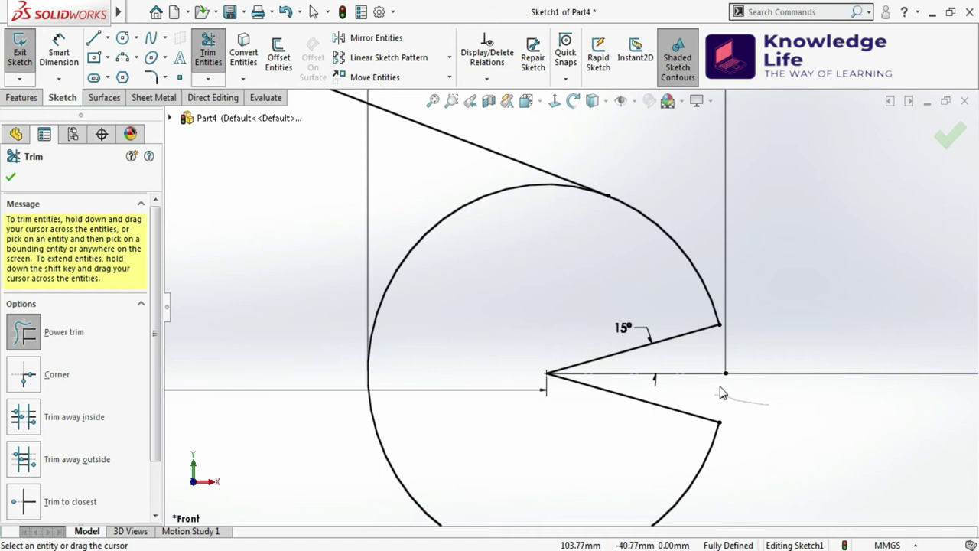
scroll(805, 330, "up", 3)
scroll(804, 329, "down", 1)
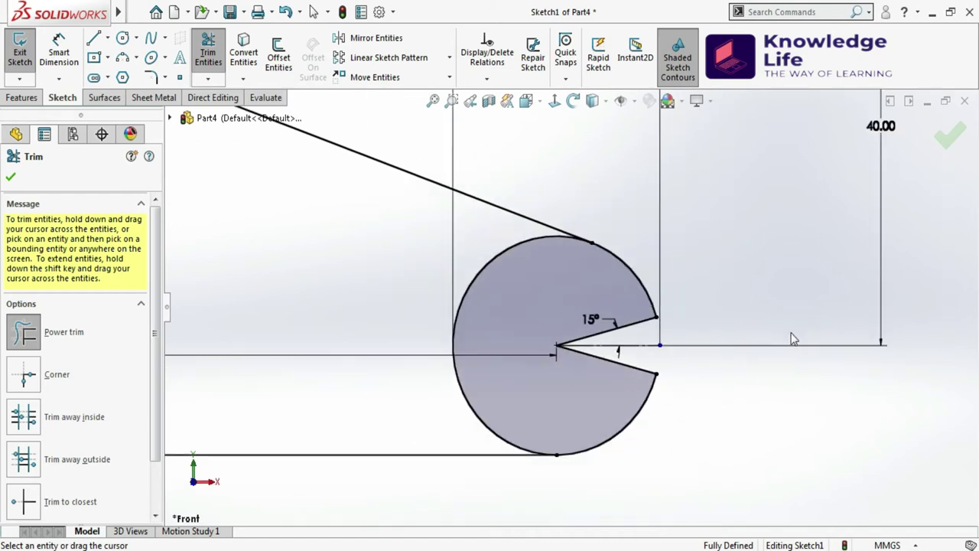
left_click(11, 177)
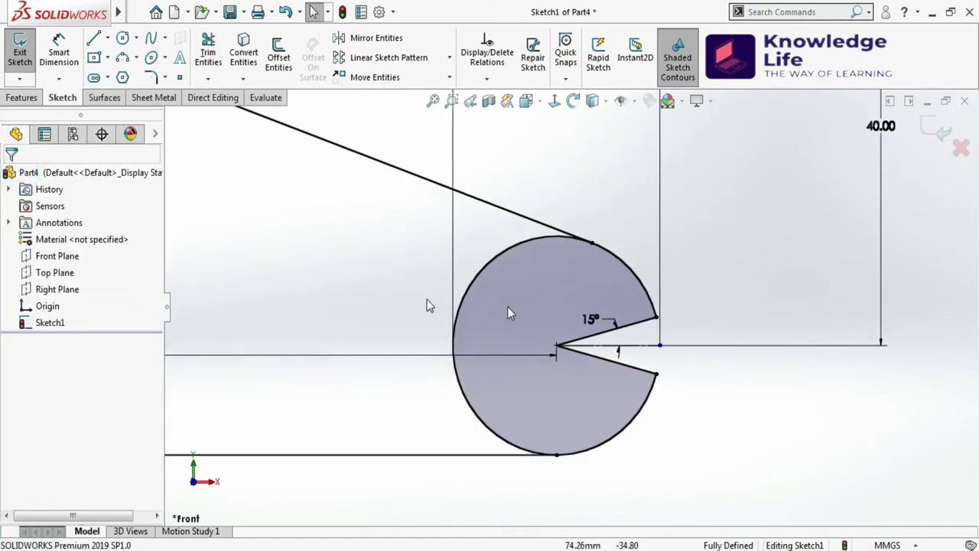
scroll(638, 333, "down", 2)
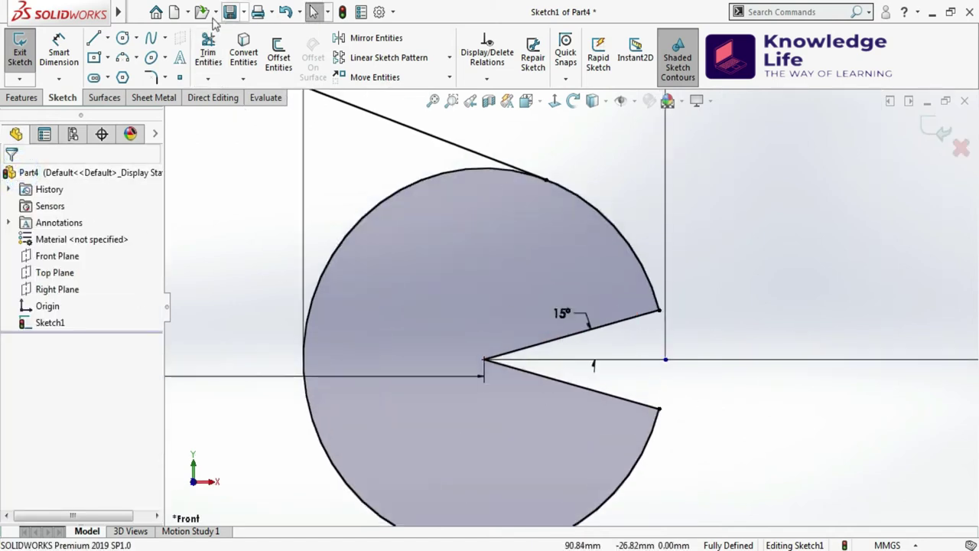
Convert both 15° notch lines in the circle to construction geometry
left_click(630, 318)
left_click(696, 277)
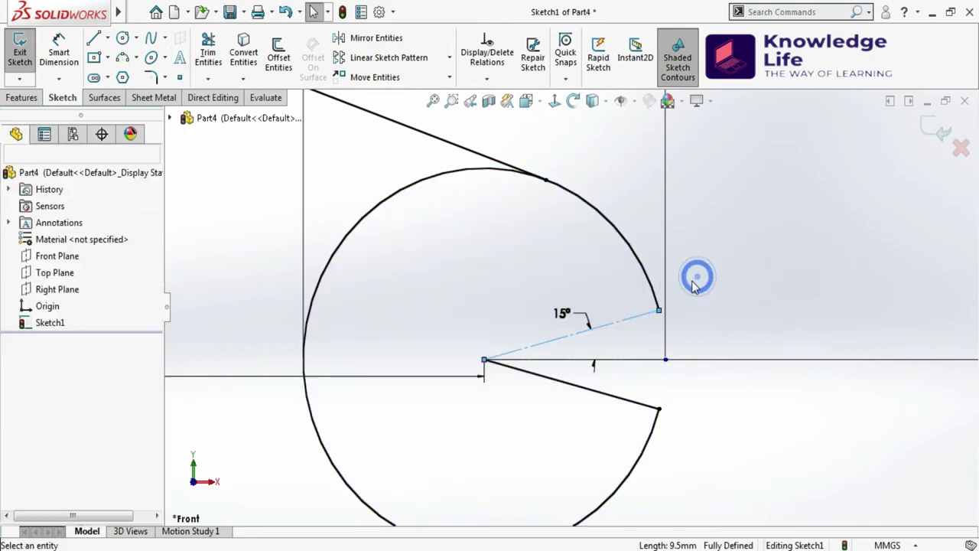
left_click(603, 393)
left_click(670, 350)
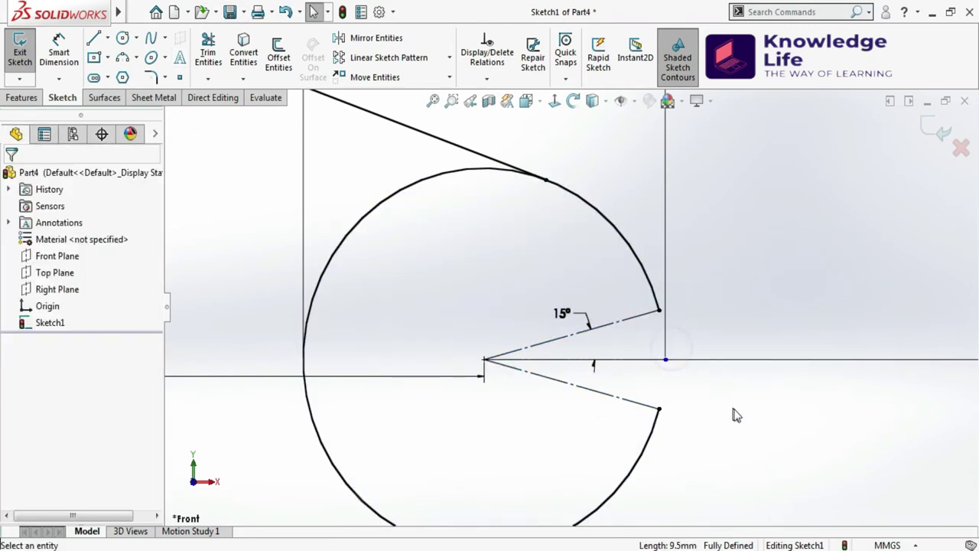
Fit the whole sketch in view and exit Sketch1
scroll(771, 357, "up", 3)
scroll(772, 356, "up", 5)
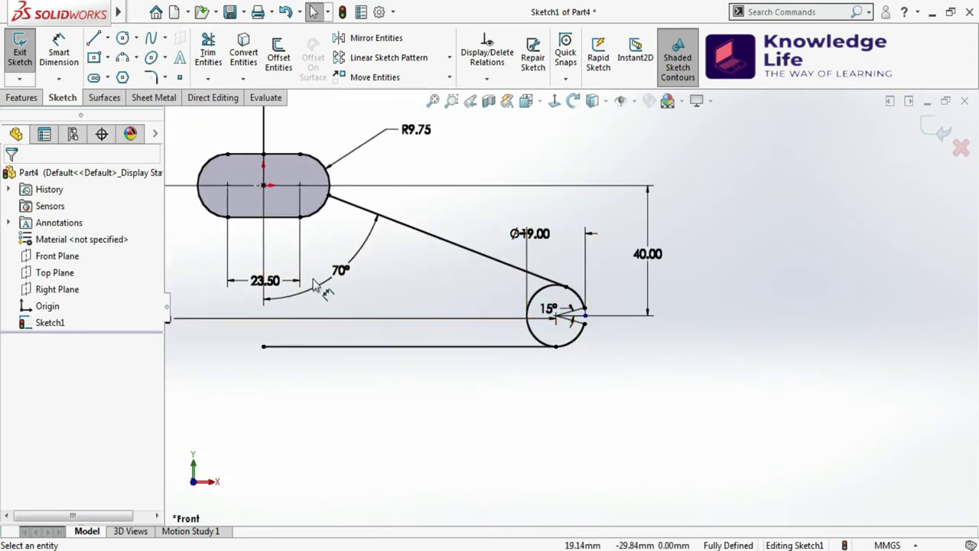
scroll(502, 310, "down", 2)
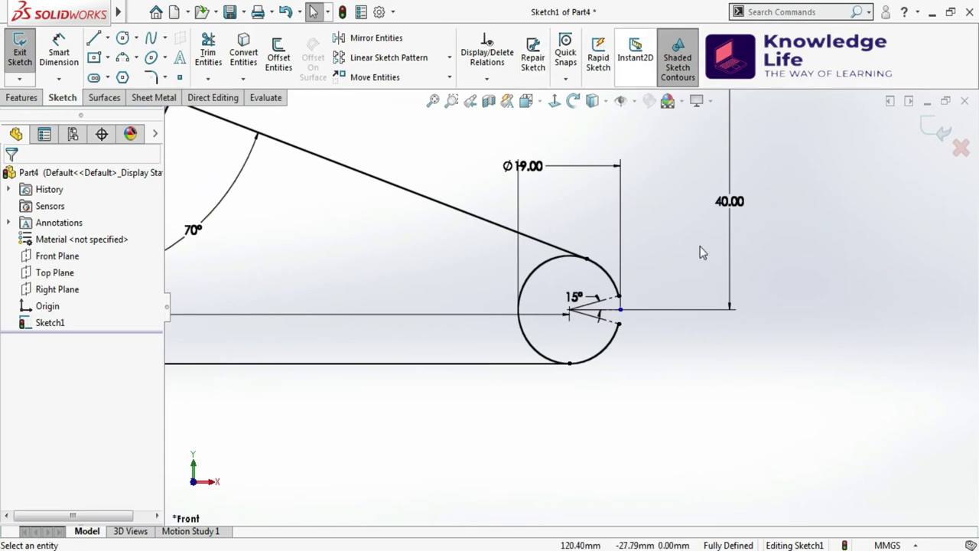
key("f")
scroll(605, 271, "down", 2)
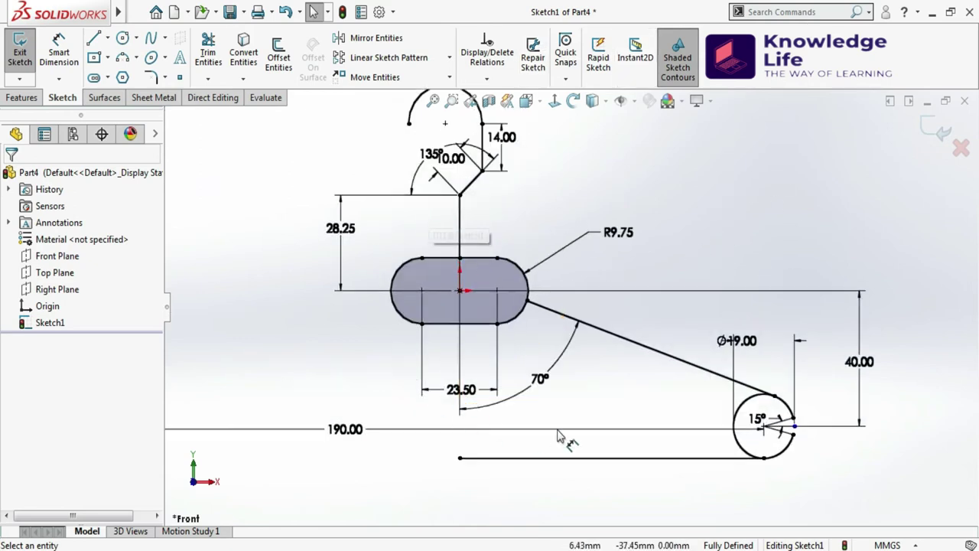
left_click(939, 130)
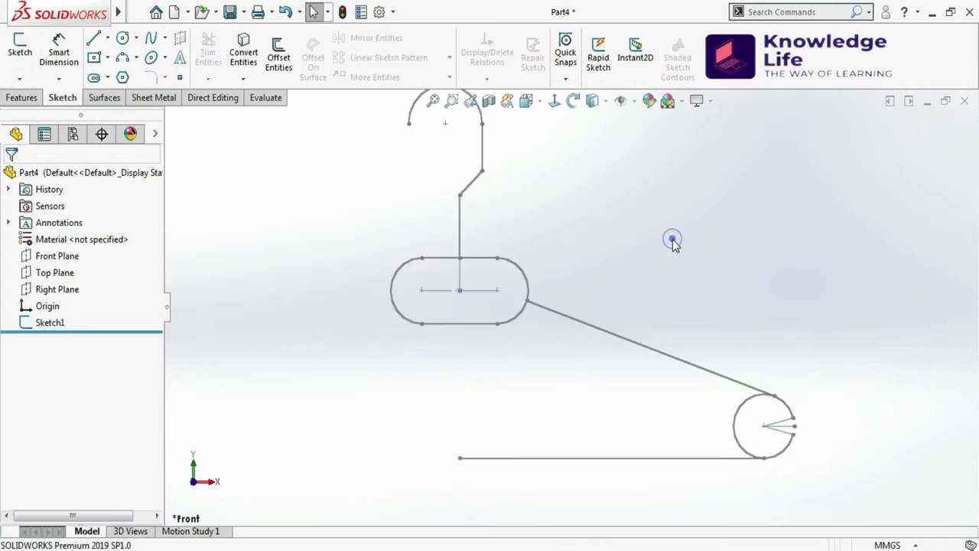
Start a sweep with a 4 mm diameter circular profile
key("f")
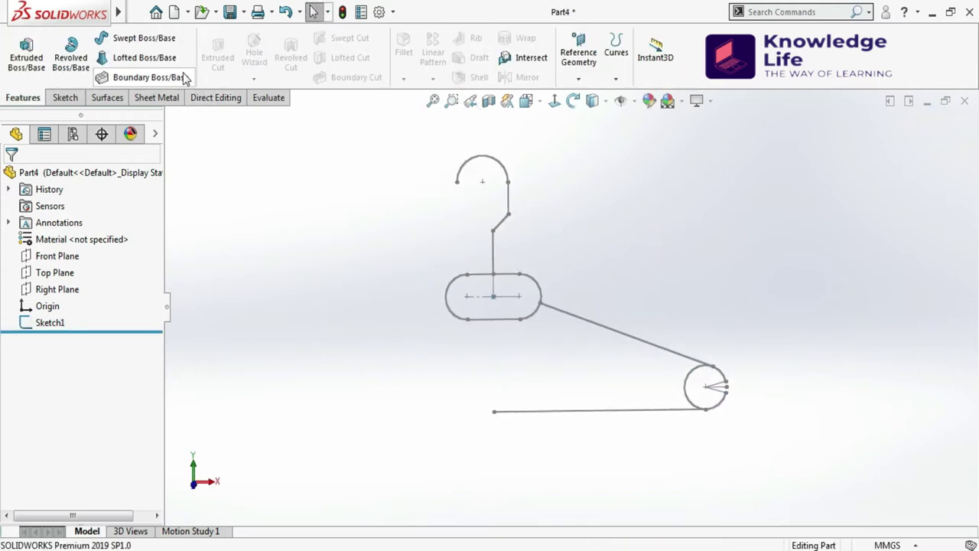
left_click(144, 39)
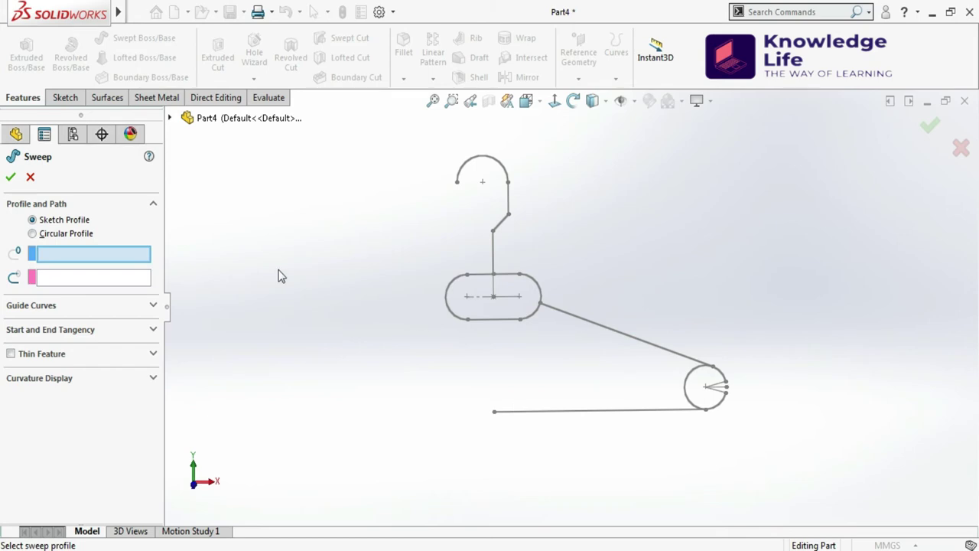
left_click(33, 233)
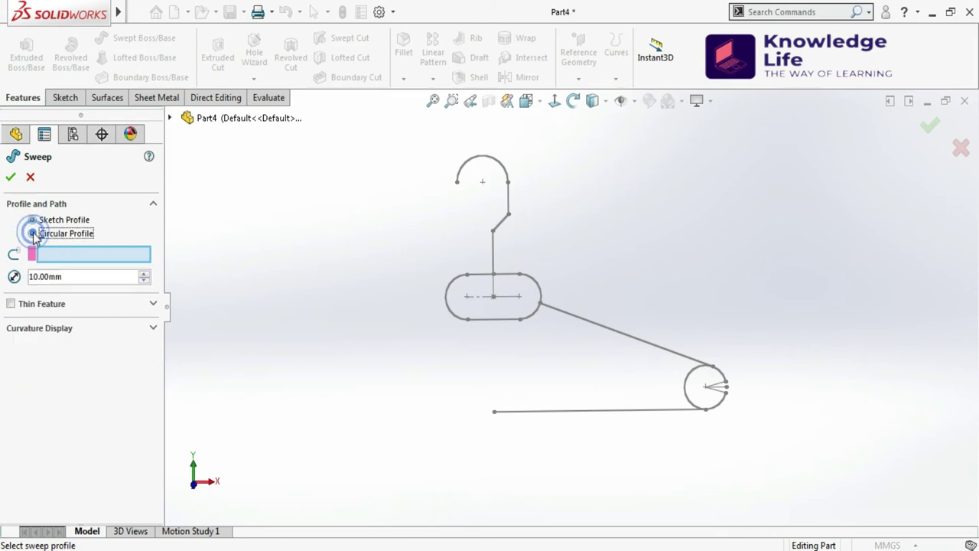
double_click(51, 276)
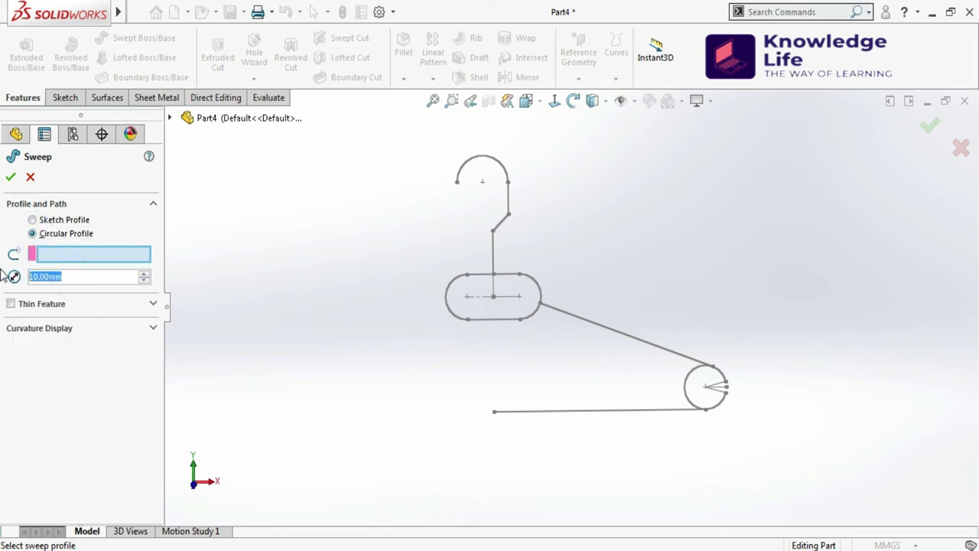
type("4")
left_click(111, 353)
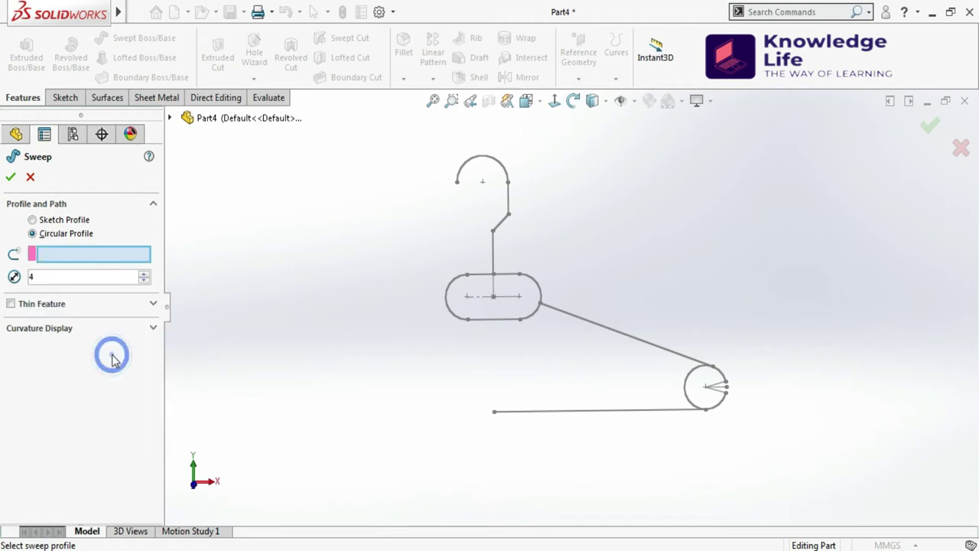
Use the hanger's bottom straight line as the sweep path and create Sweep1
right_click(84, 260)
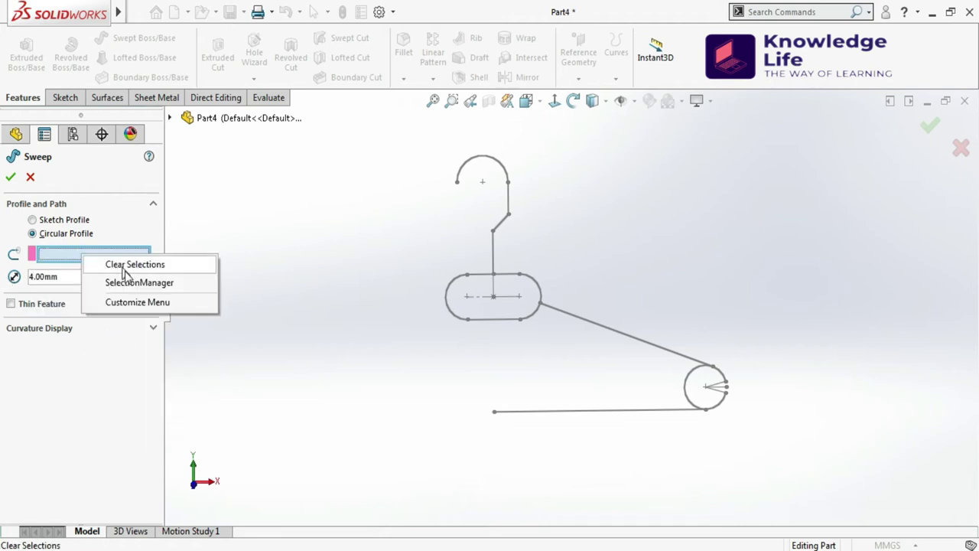
left_click(137, 280)
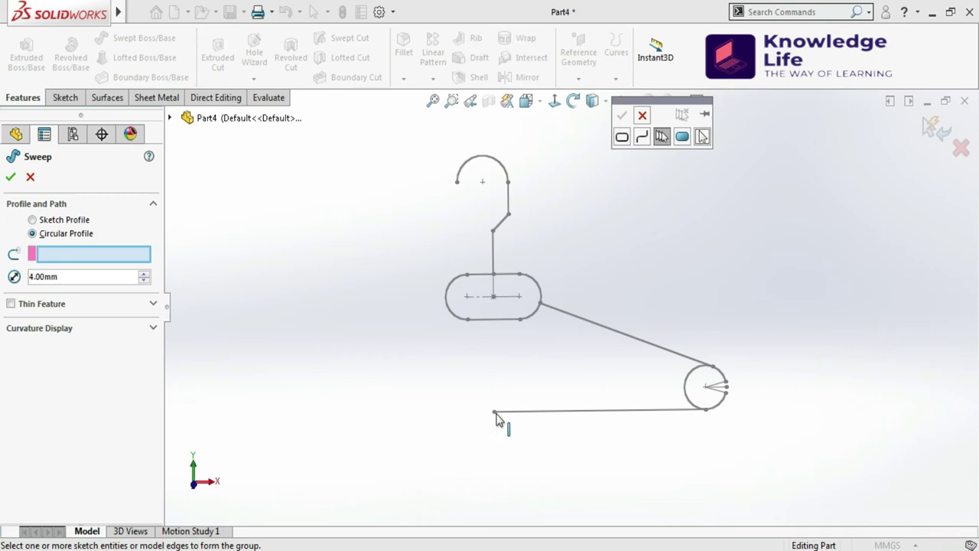
left_click(547, 413)
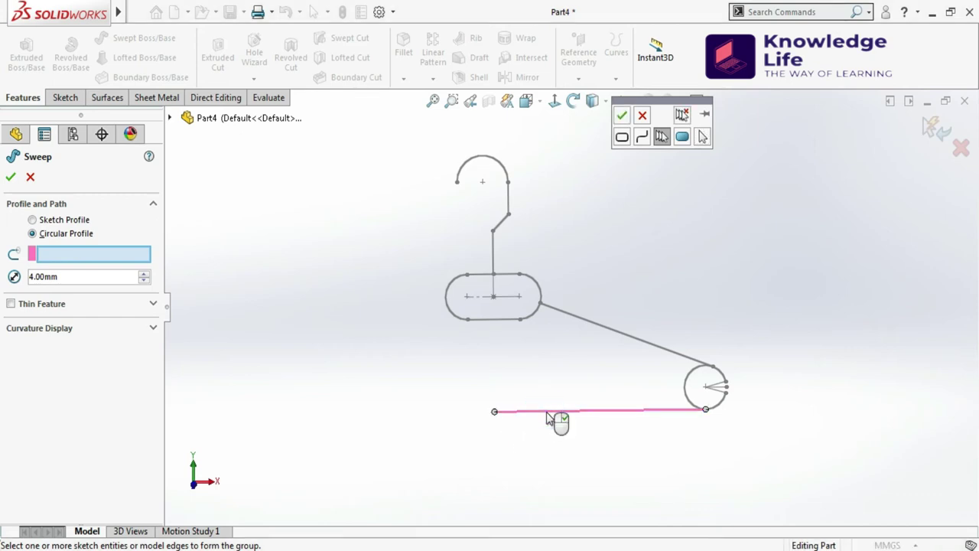
left_click(621, 115)
scroll(605, 397, "down", 3)
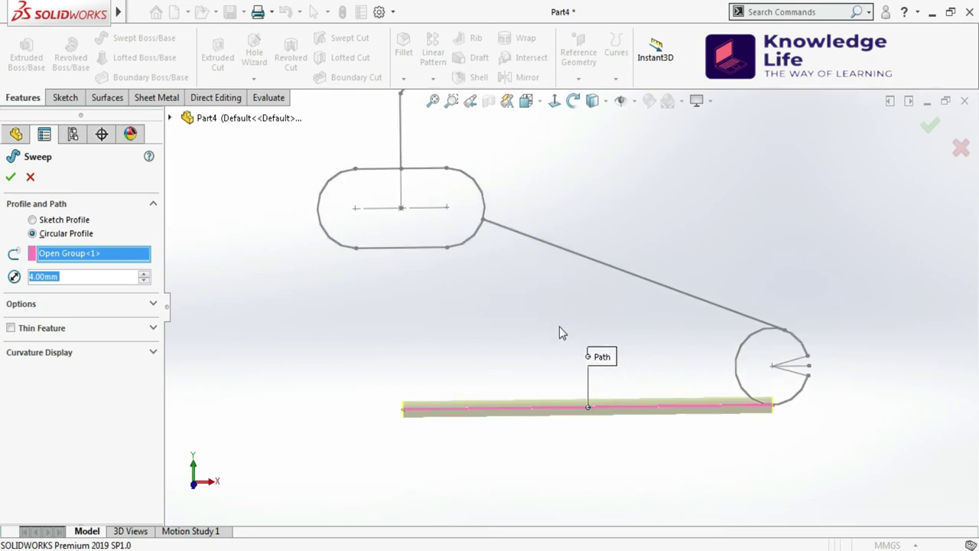
middle_click_drag(559, 332, 545, 350)
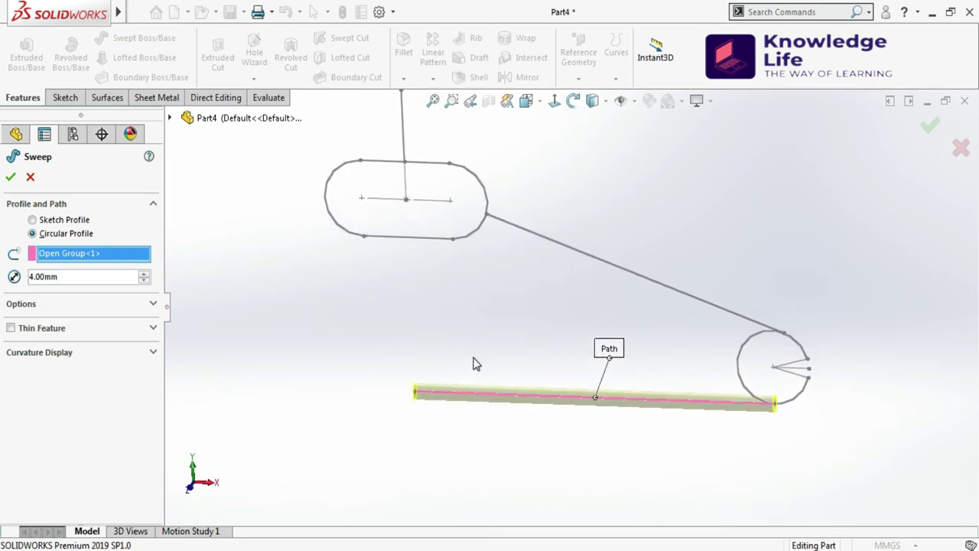
left_click(13, 176)
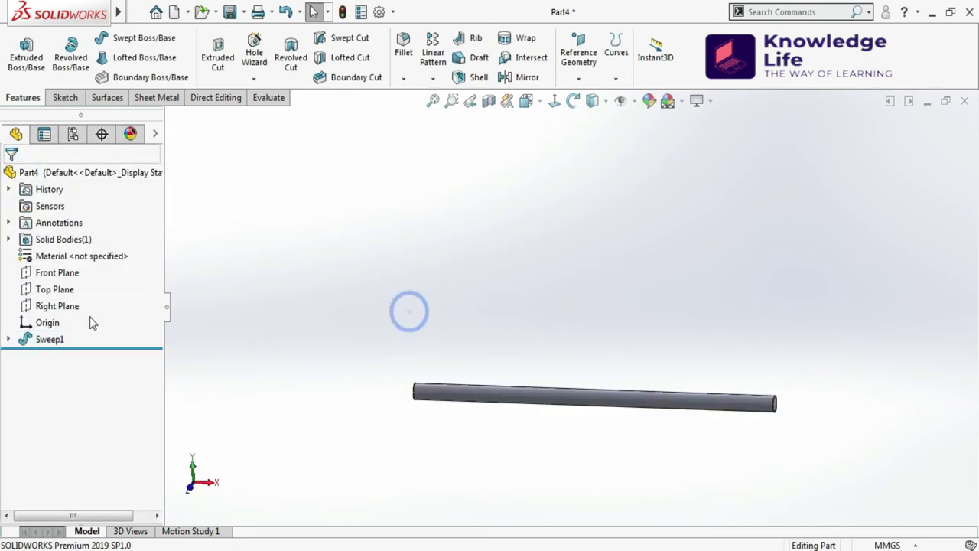
Show Sketch1 again under Sweep1 and orbit the model for a better view
left_click(9, 339)
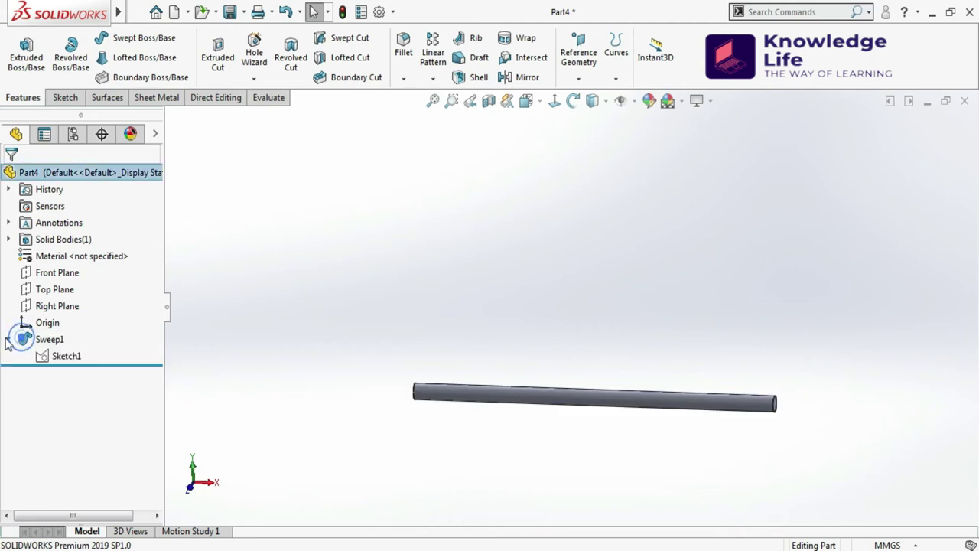
left_click(58, 357)
left_click(69, 337)
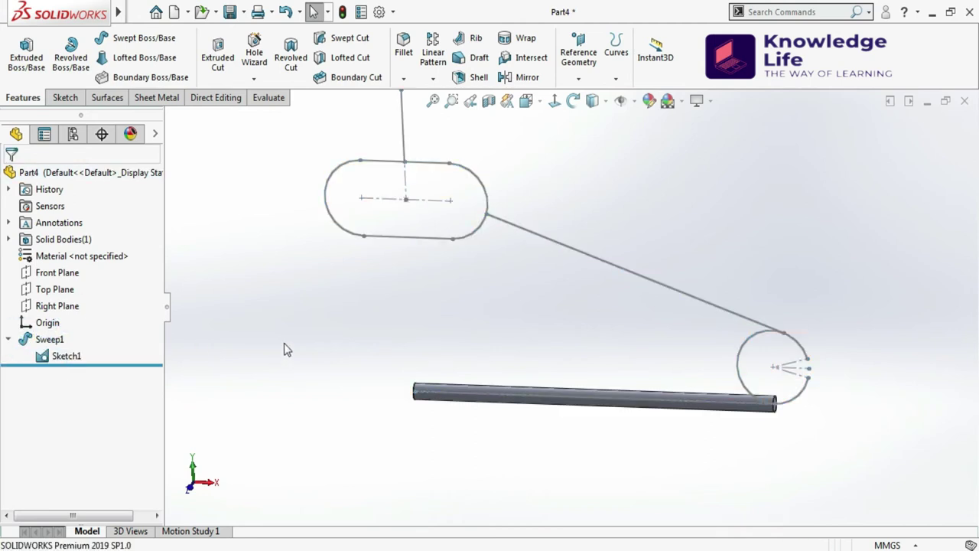
mouse_move(284, 343)
middle_mouse_down()
mouse_move(348, 355)
mouse_move(368, 233)
middle_mouse_up()
mouse_move(641, 308)
middle_mouse_down()
mouse_move(617, 339)
mouse_move(635, 312)
middle_mouse_up()
scroll(626, 281, "down", 2)
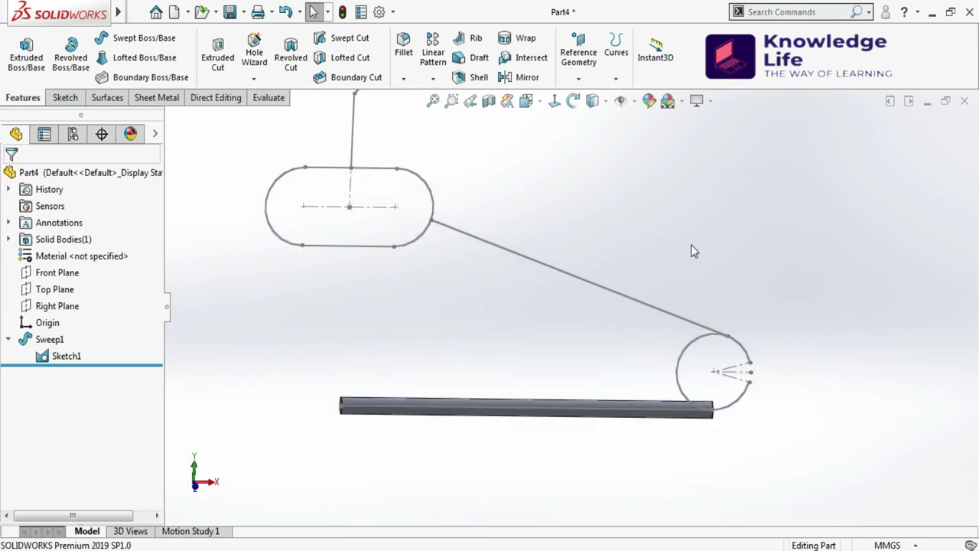
scroll(674, 275, "up", 2)
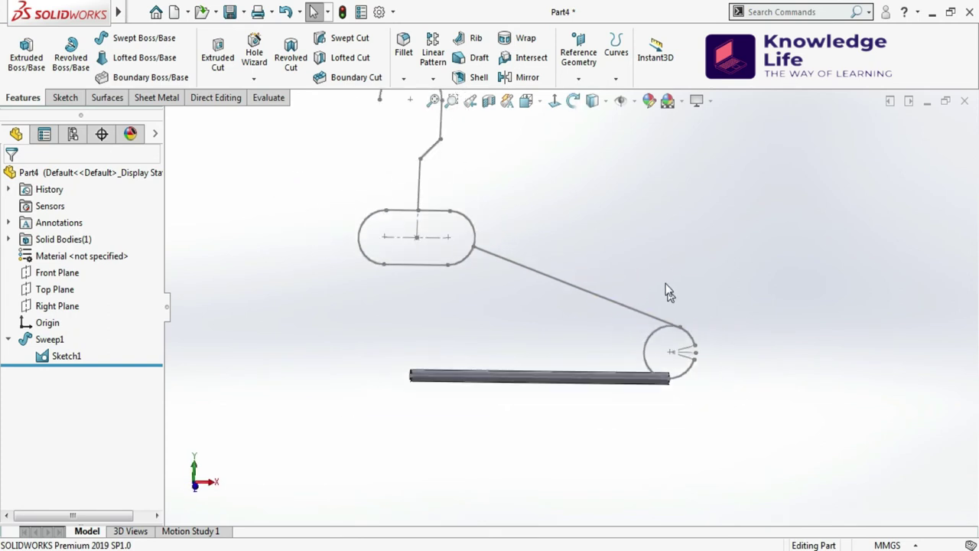
Sweep a 4 mm circular profile around the small notched circle, creating Sweep2
left_click(143, 38)
left_click(54, 234)
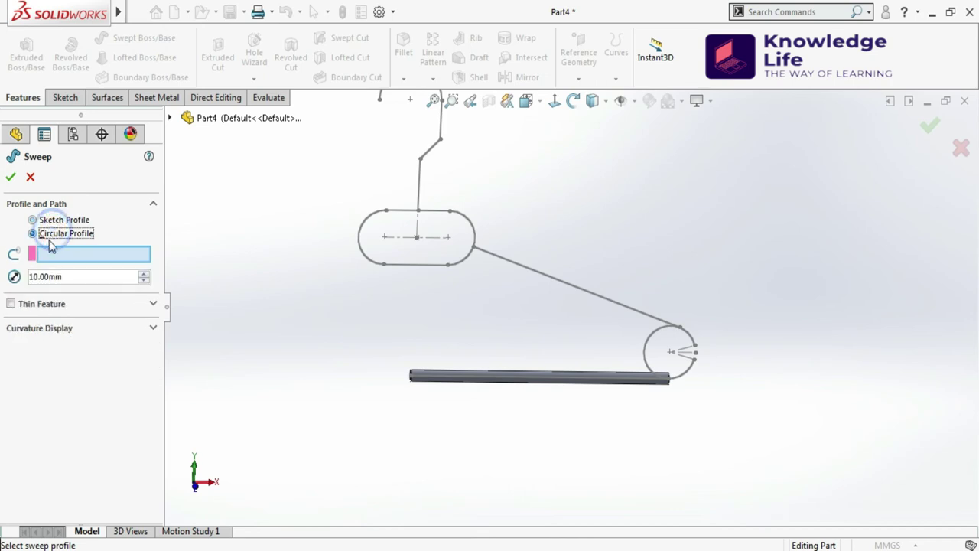
left_click_drag(65, 277, 4, 275)
type("4")
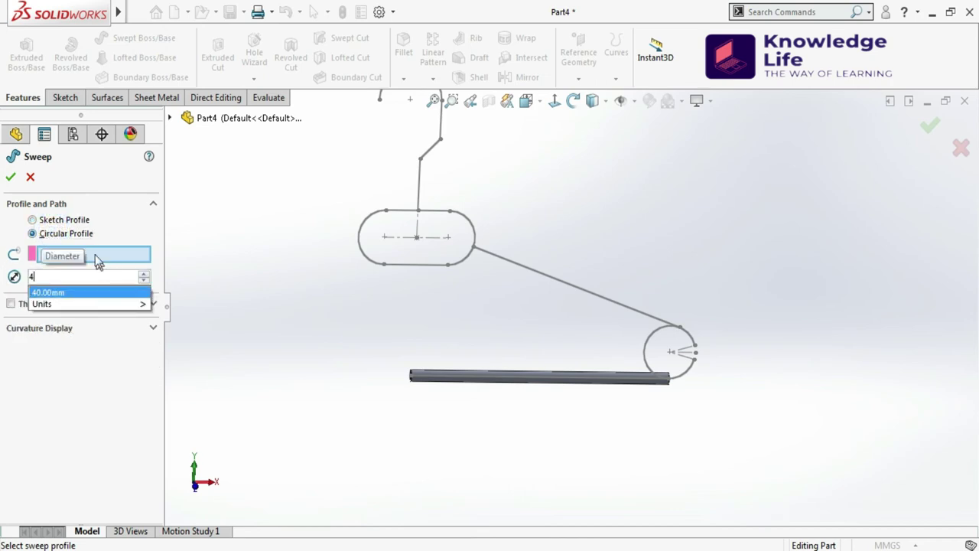
key("Return")
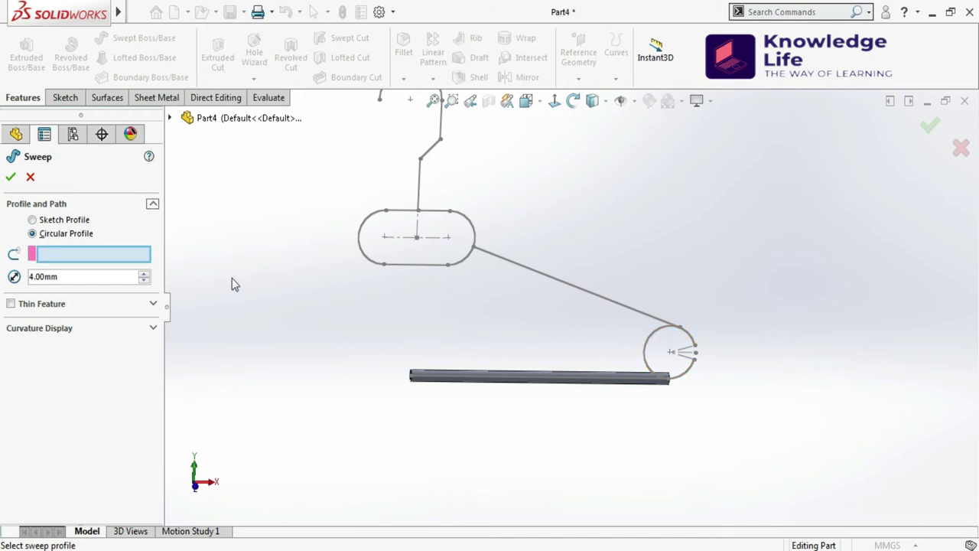
right_click(122, 247)
left_click(152, 279)
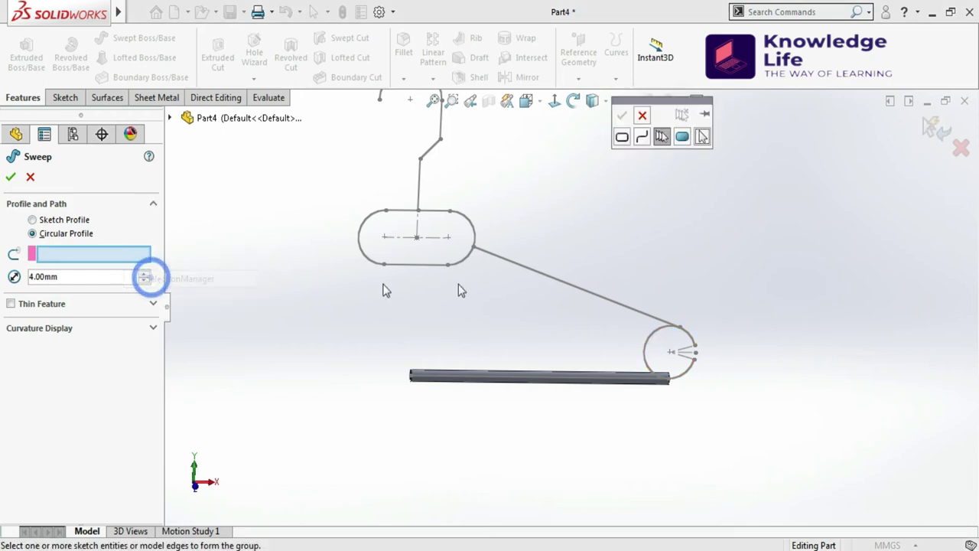
left_click(649, 343)
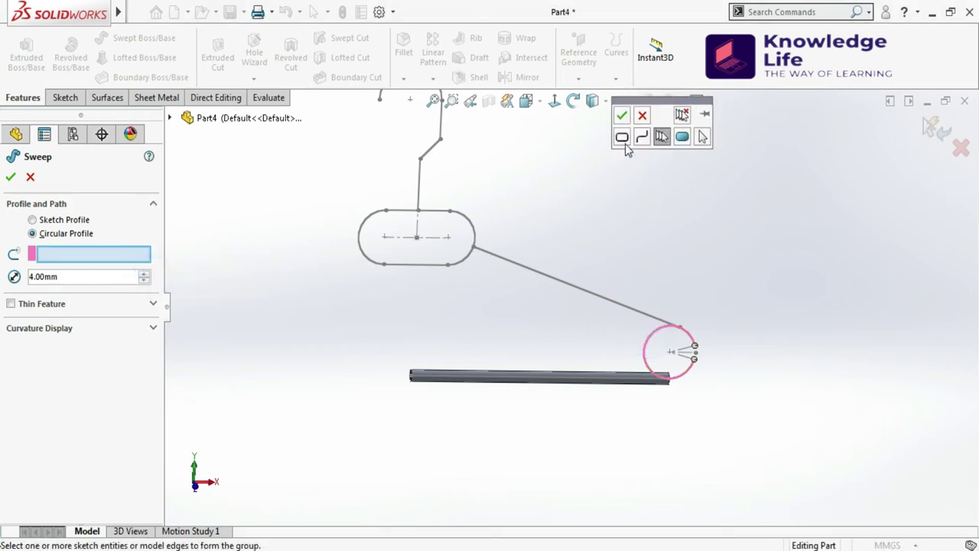
left_click(621, 116)
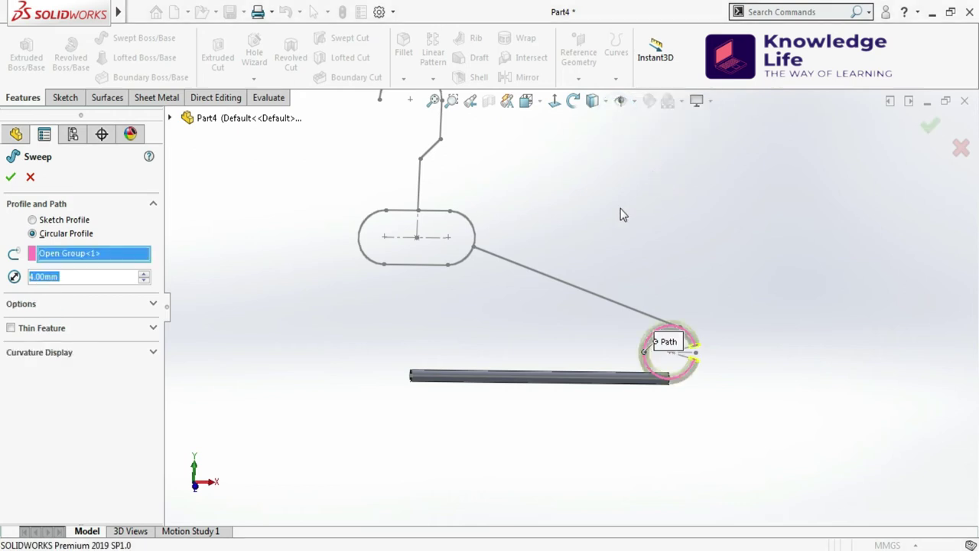
key("Return")
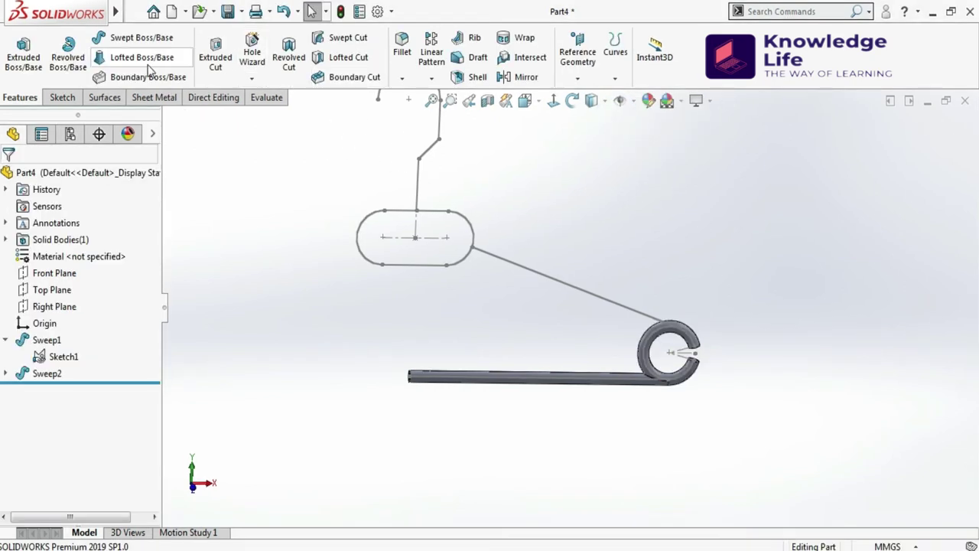
Sweep a 4 mm circular tube along the diagonal line from the slot to the coiled circle
left_click(115, 37)
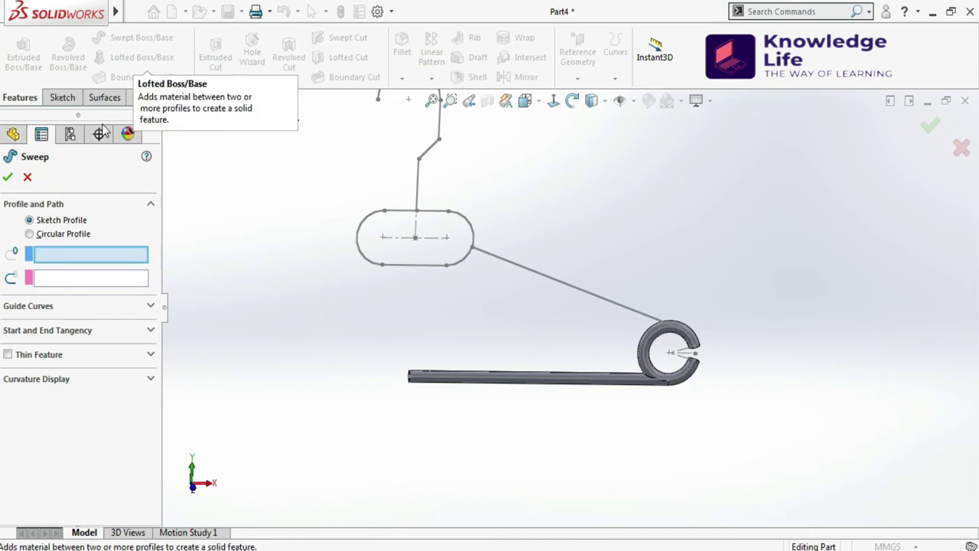
left_click(31, 234)
left_click(72, 277)
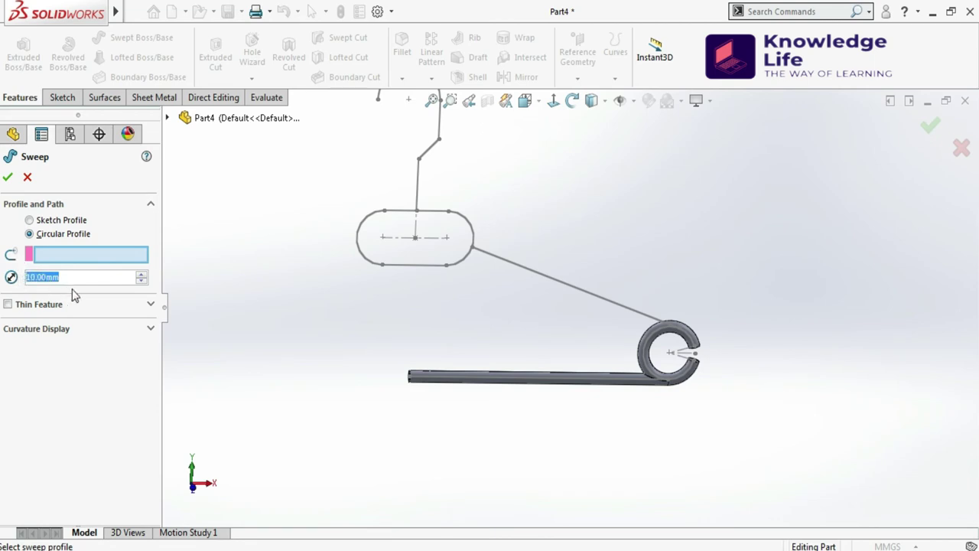
type("4")
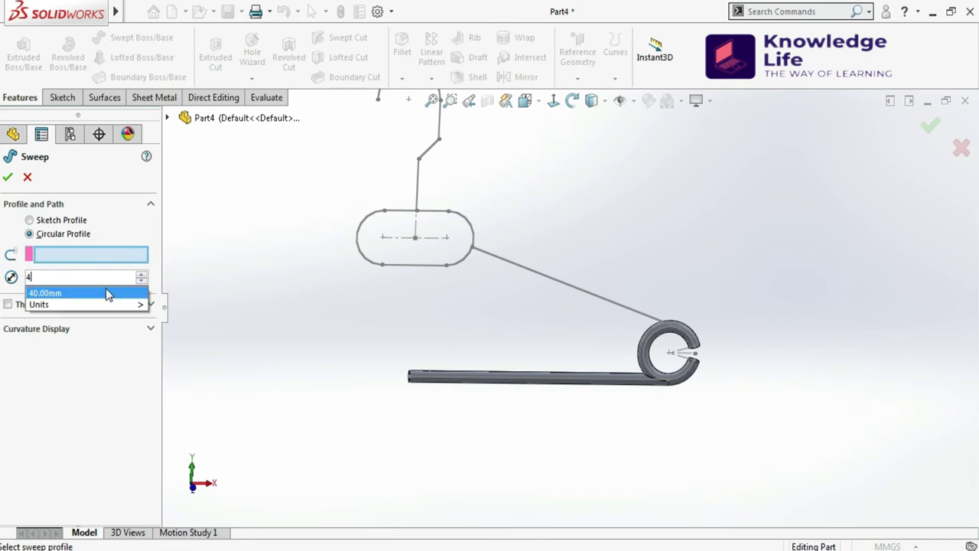
key("Return")
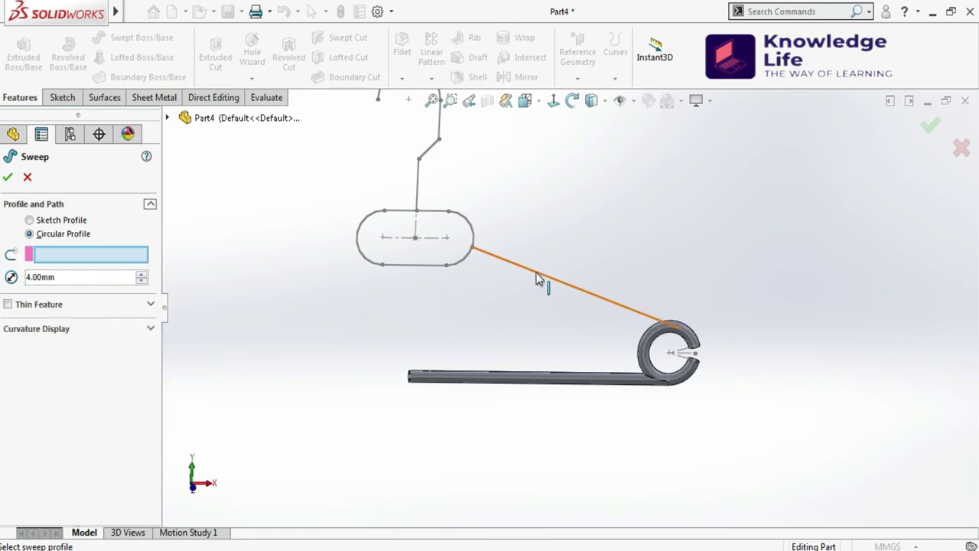
right_click(118, 260)
left_click(157, 281)
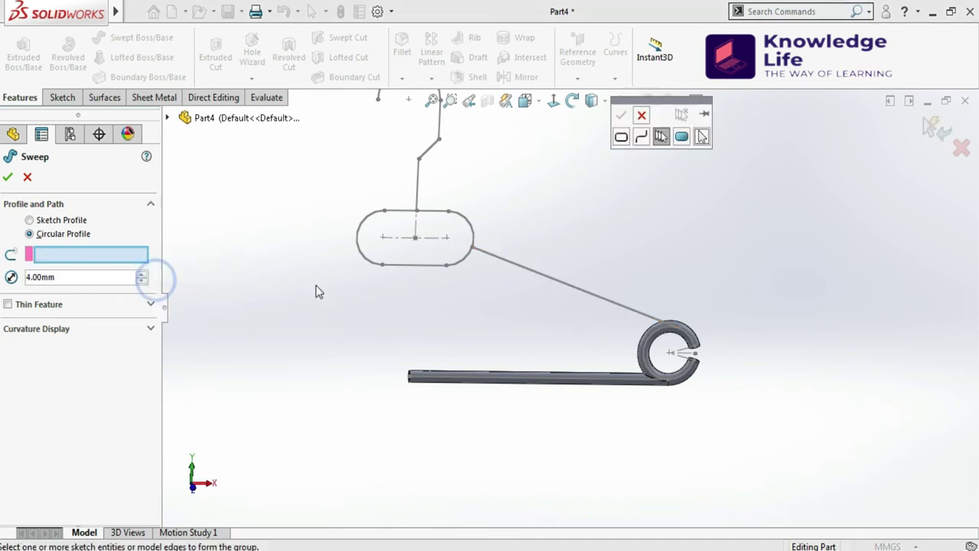
left_click(537, 277)
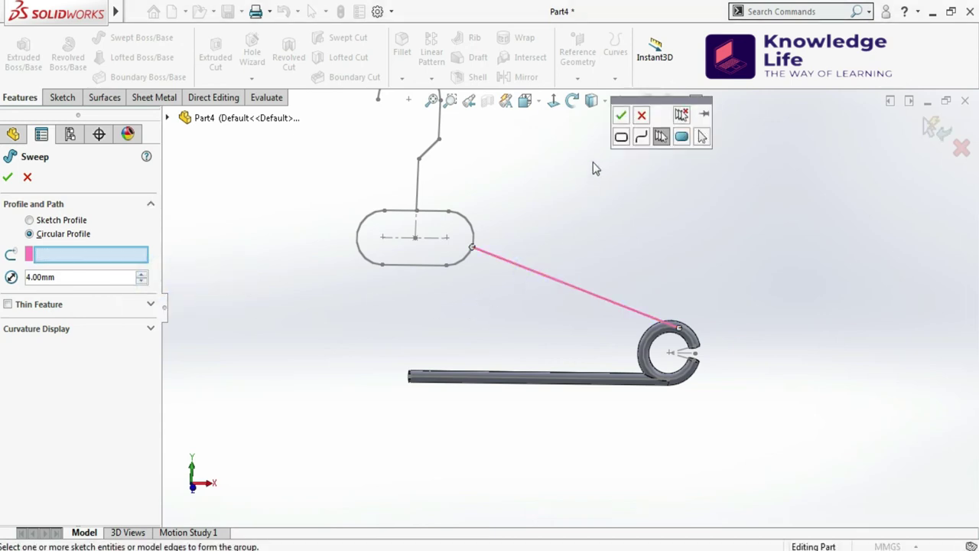
left_click(620, 115)
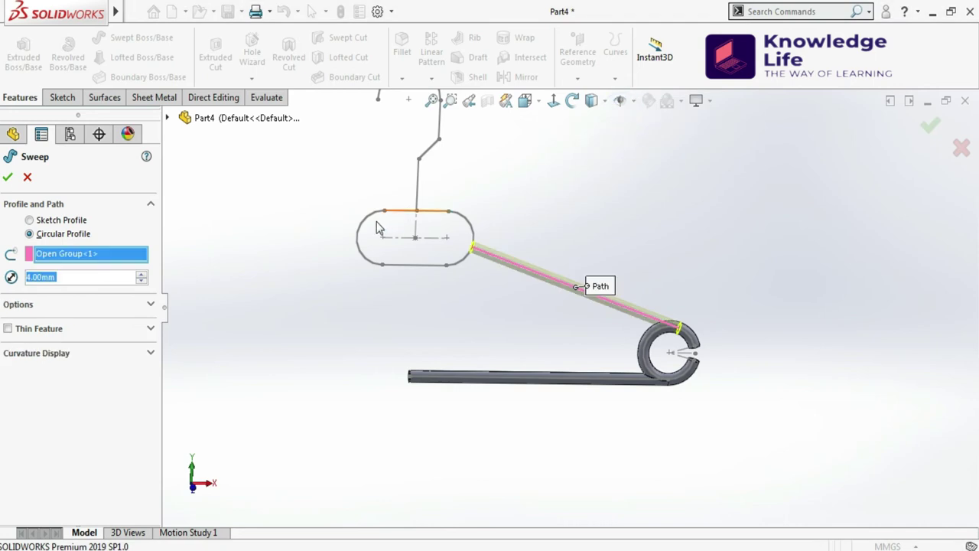
right_click(118, 260)
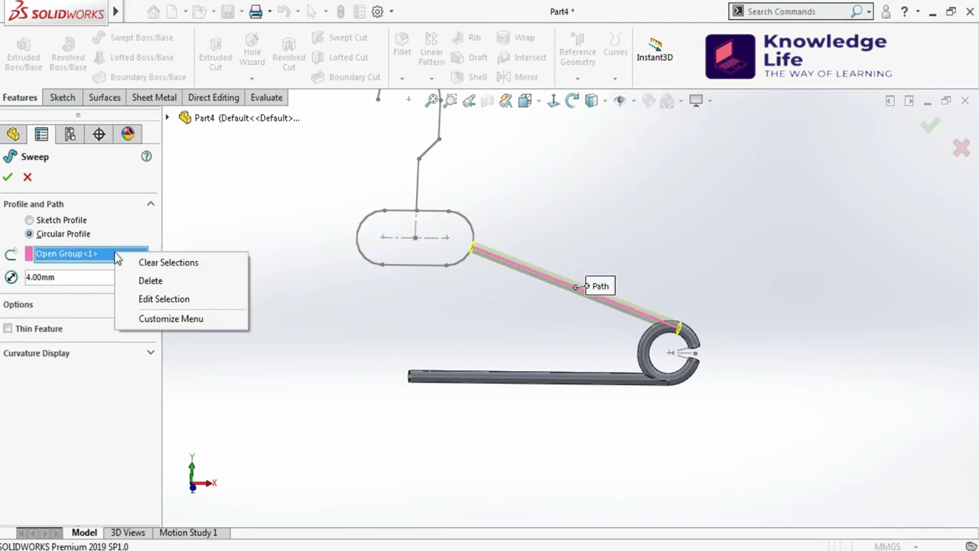
left_click(229, 217)
left_click(8, 178)
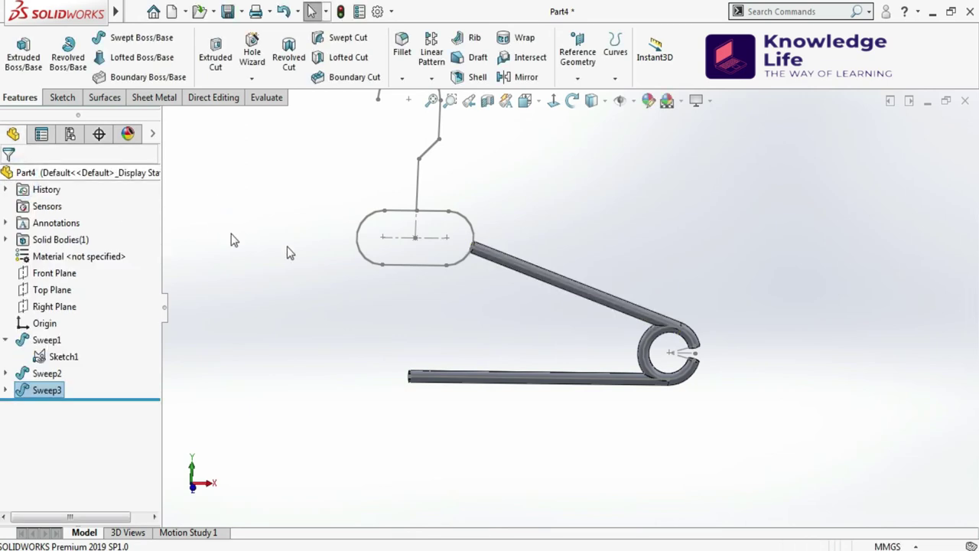
Sweep a 4 mm circular tube around the closed slot loop, selected via Closed Loop, and fit the view
left_click(127, 36)
left_click(29, 234)
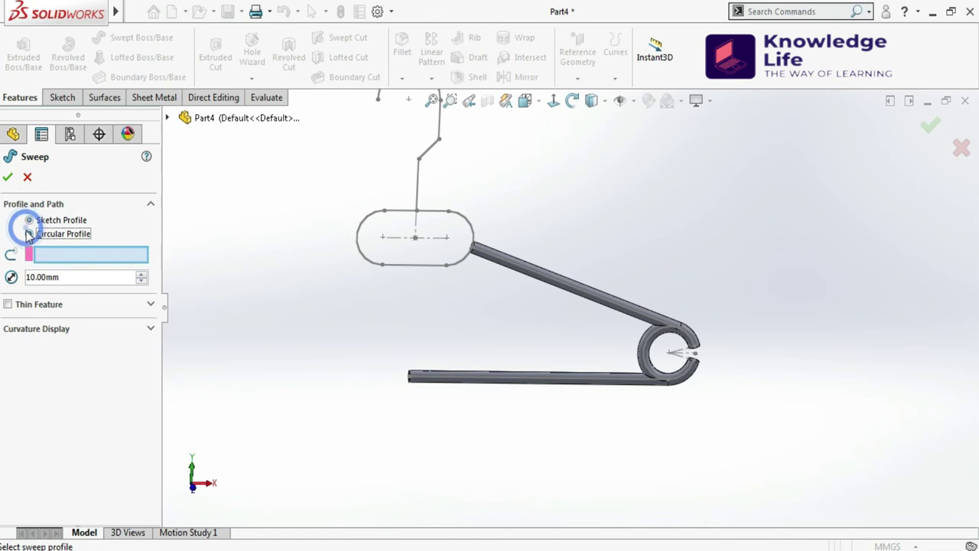
double_click(70, 276)
type("4")
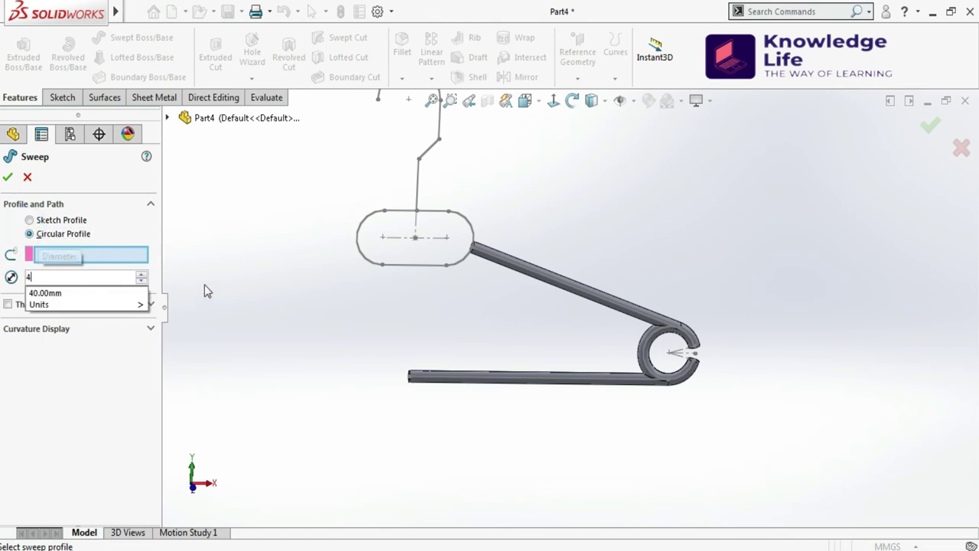
key("Return")
right_click(108, 256)
left_click(164, 286)
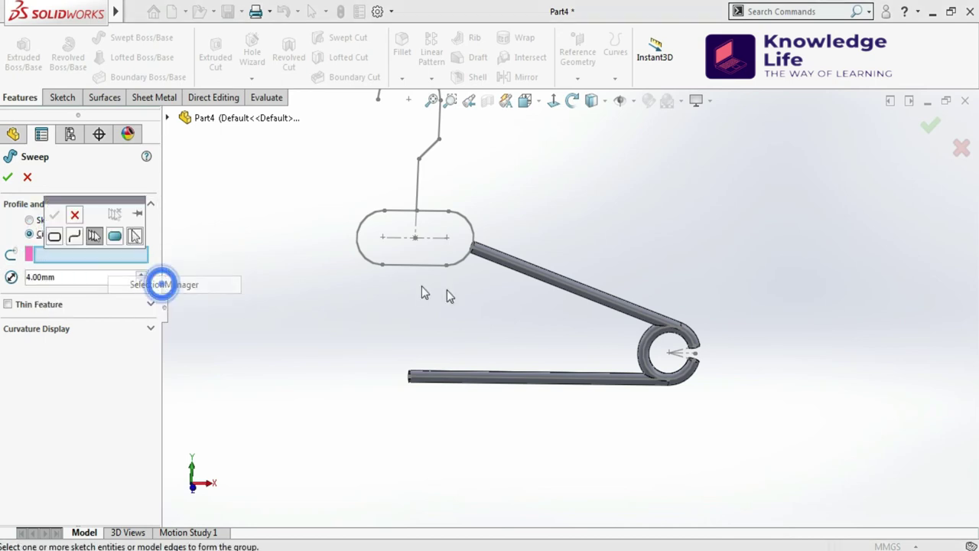
left_click(418, 265)
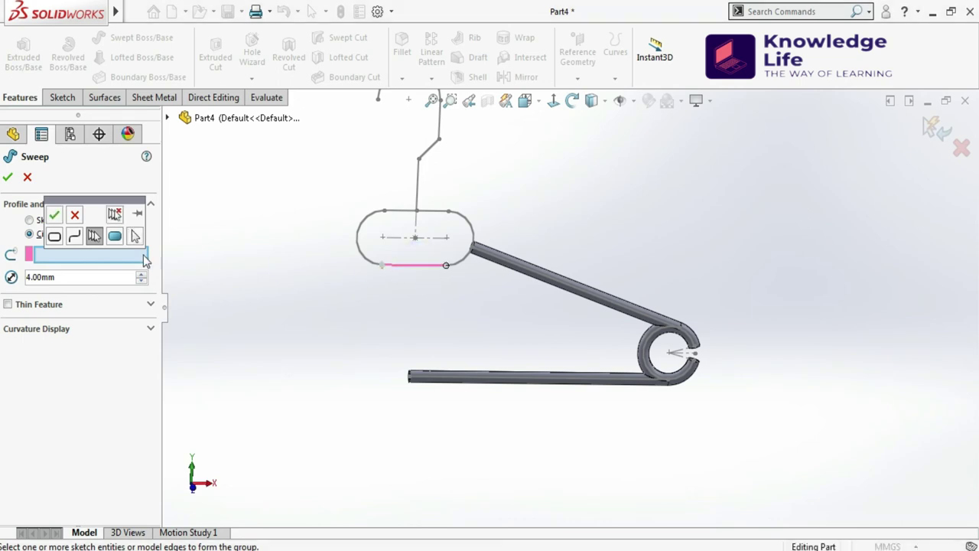
left_click(55, 237)
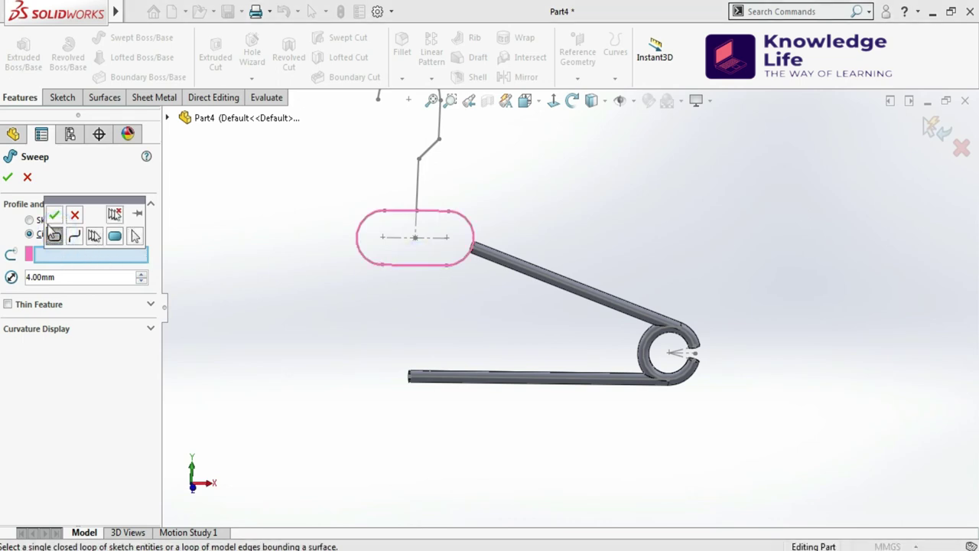
left_click(55, 217)
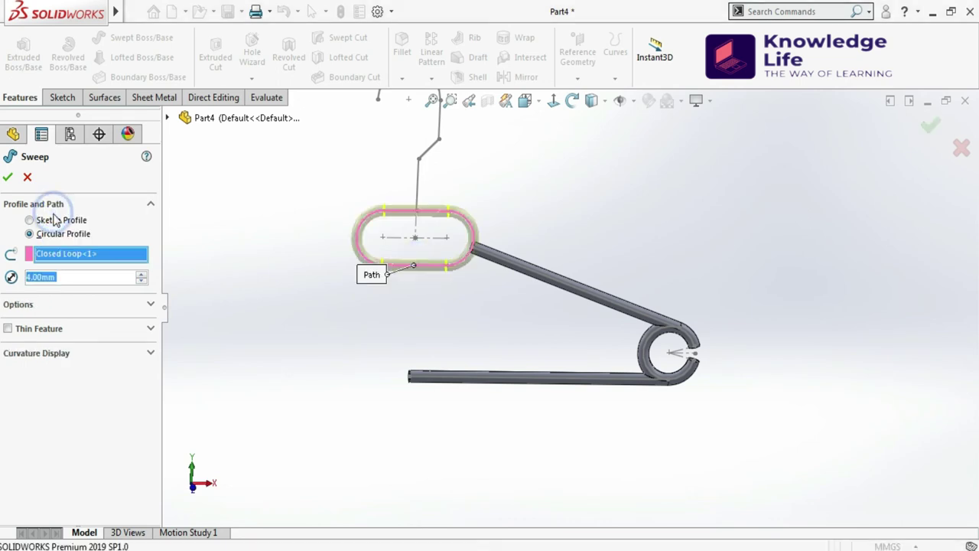
left_click(10, 177)
key("f")
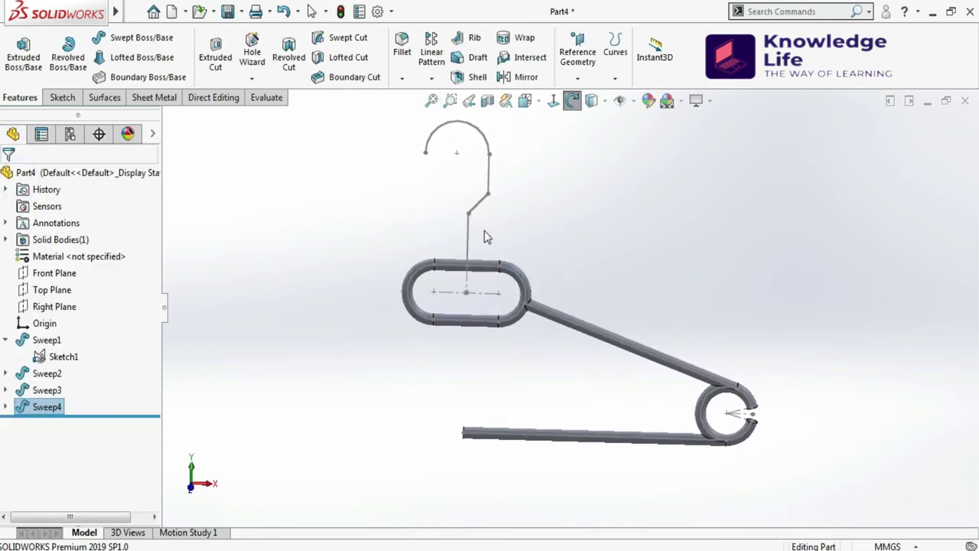
left_click(154, 44)
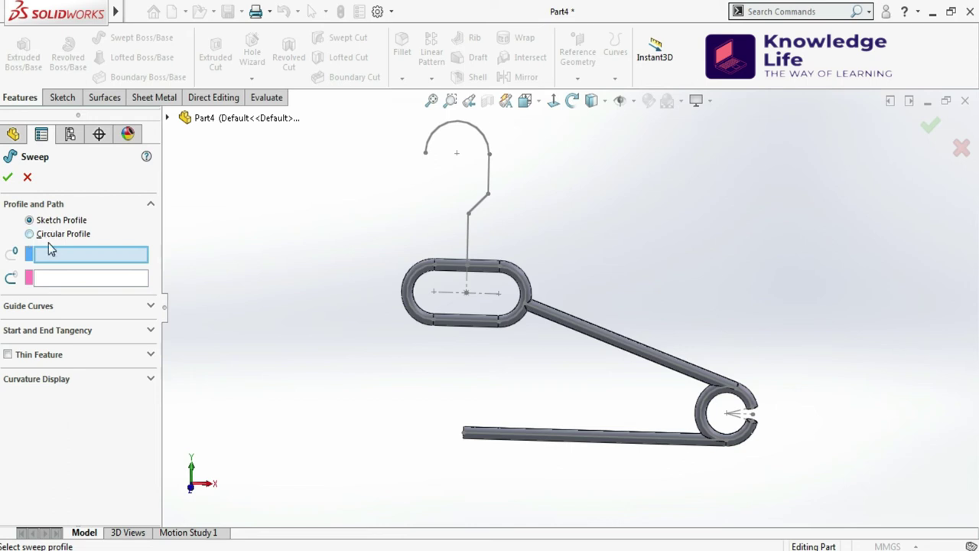
left_click(28, 179)
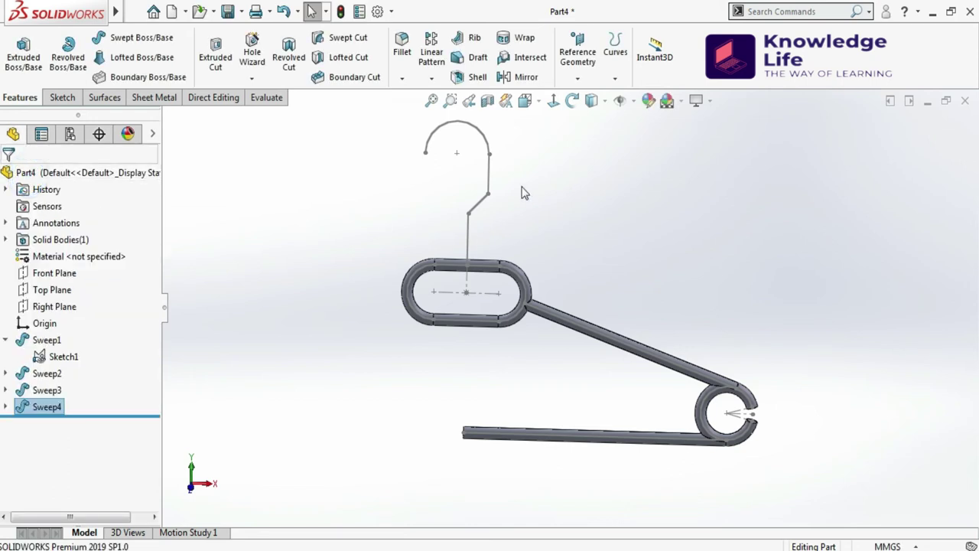
scroll(522, 193, "up", 2)
scroll(543, 203, "down", 2)
mouse_move(543, 203)
middle_mouse_down()
mouse_move(555, 190)
mouse_move(546, 210)
mouse_move(553, 206)
middle_mouse_up()
left_click(578, 79)
Create Plane1 perpendicular to hook arc Arc3 through its open end point
left_click(589, 94)
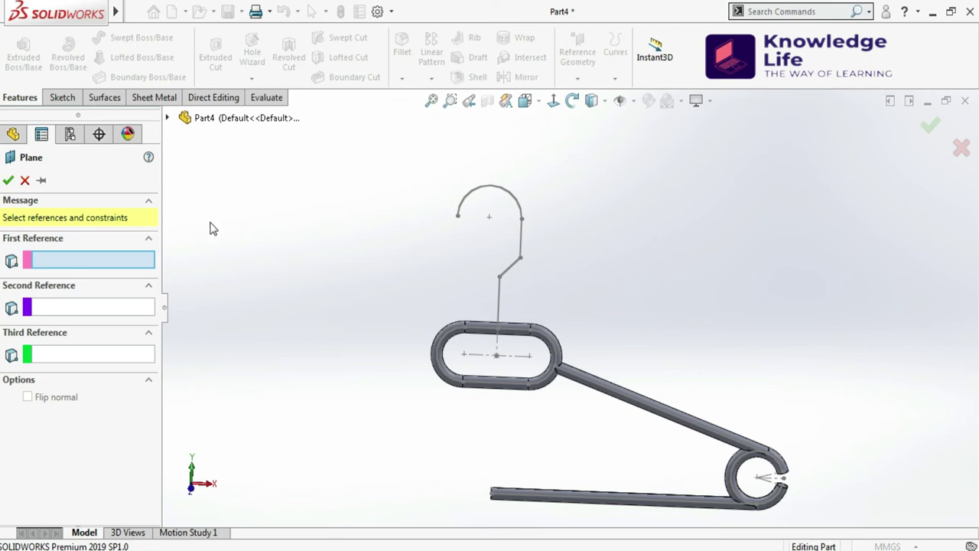
left_click(475, 195)
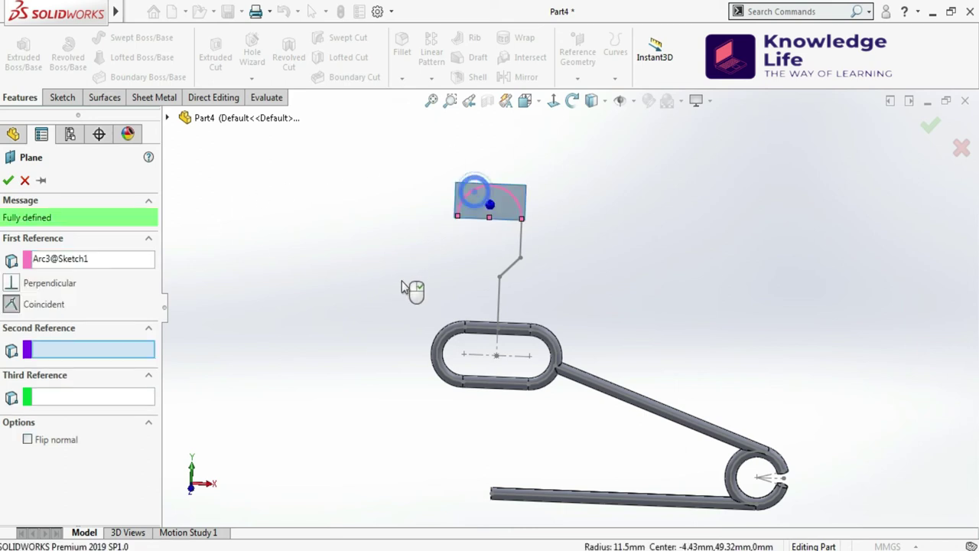
left_click(457, 217)
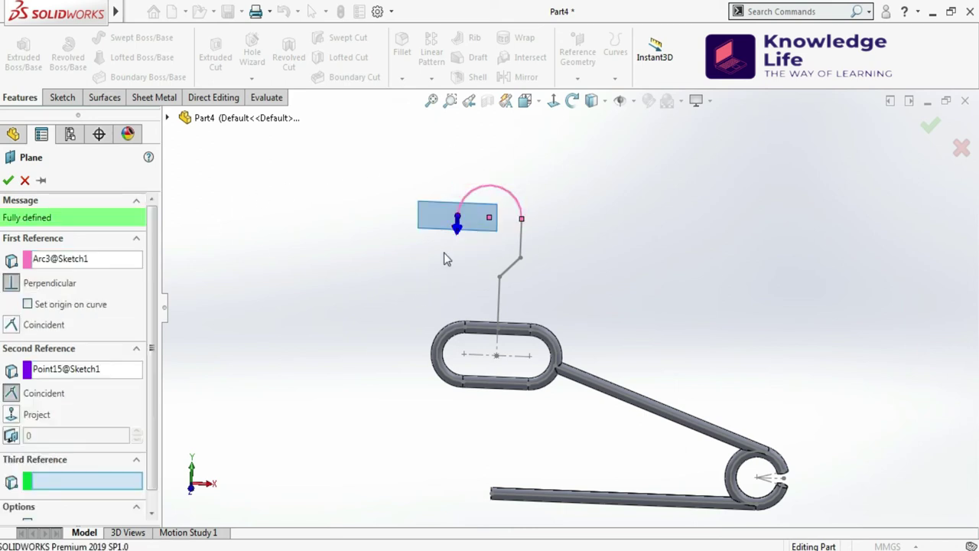
middle_click_drag(443, 253, 251, 227)
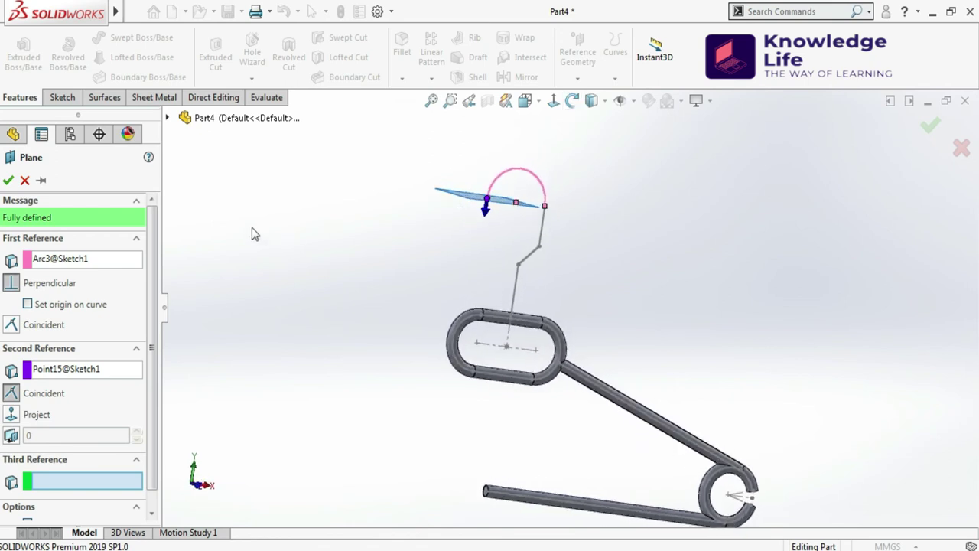
left_click(11, 180)
middle_click_drag(500, 267, 446, 218)
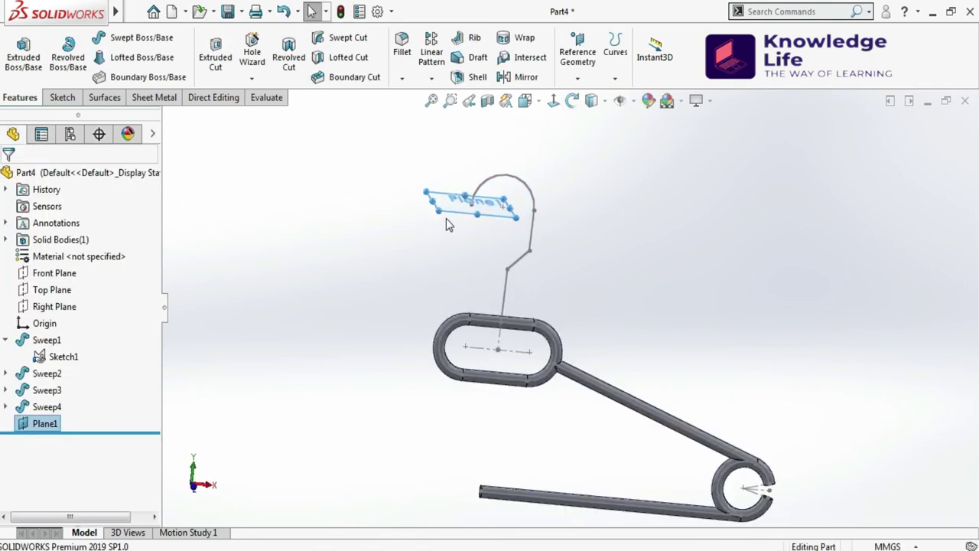
Sketch on Plane1 viewed Normal To and draw a circle centred on the hook arc's end
left_click(61, 98)
left_click(17, 52)
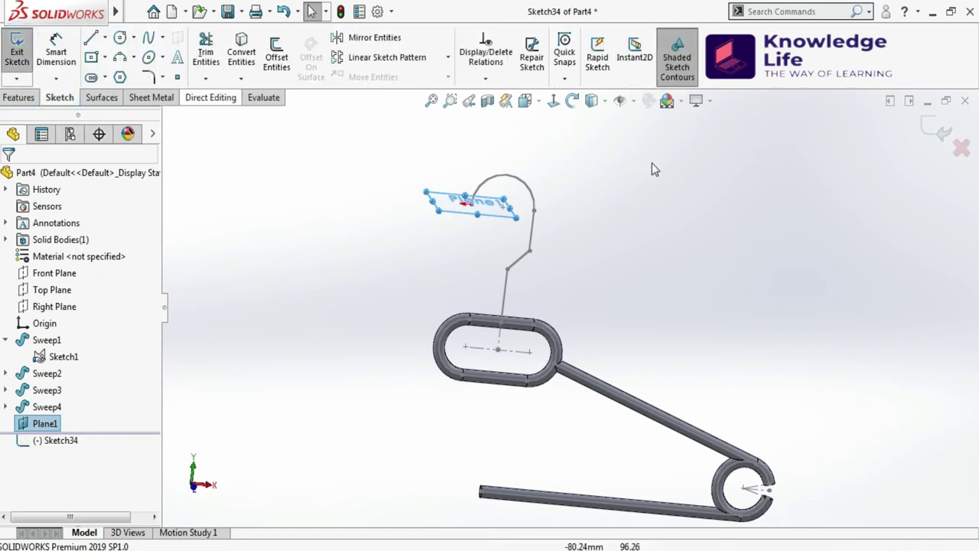
left_click(553, 102)
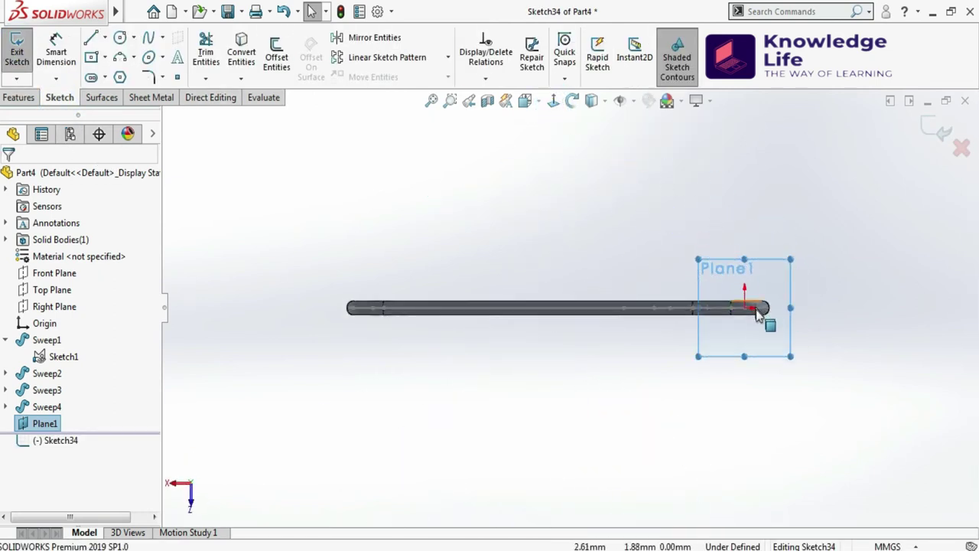
scroll(756, 312, "down", 5)
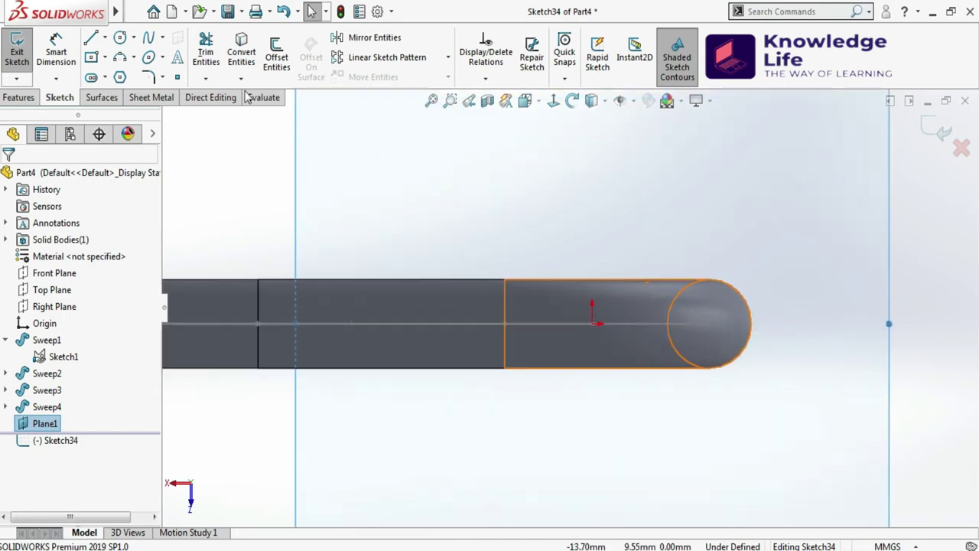
left_click(121, 39)
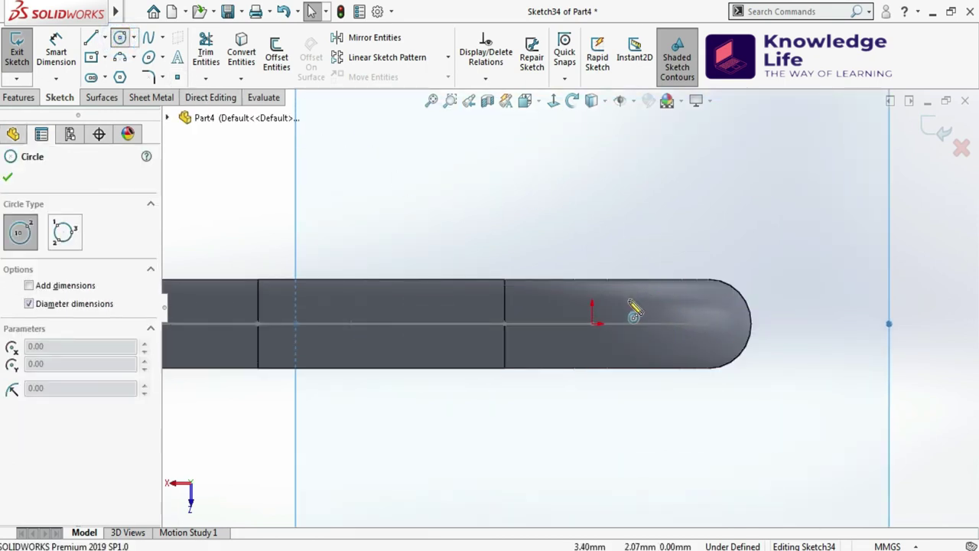
mouse_move(630, 298)
middle_mouse_down()
mouse_move(597, 211)
mouse_move(618, 244)
mouse_move(645, 434)
mouse_move(706, 437)
mouse_move(684, 452)
middle_mouse_up()
scroll(647, 393, "down", 5)
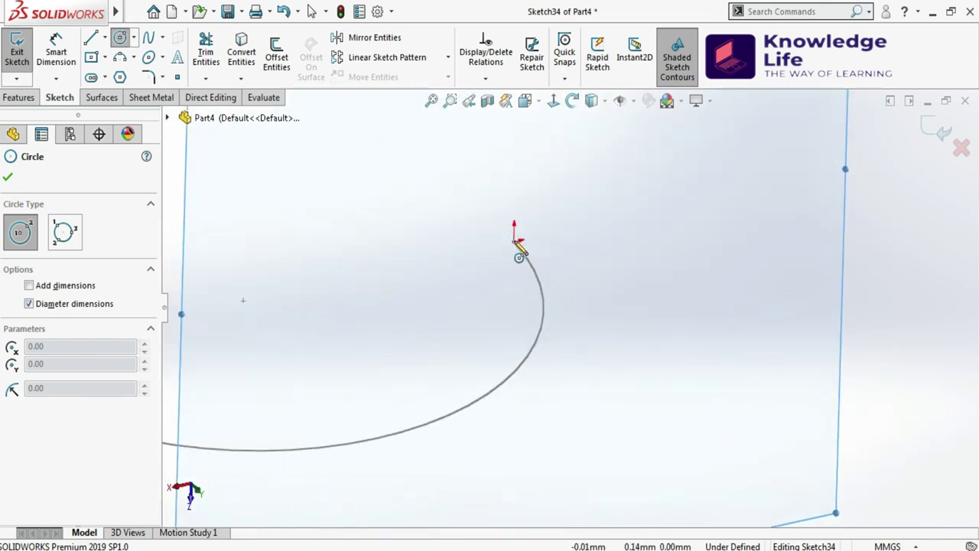
left_click(513, 242)
left_click(514, 216)
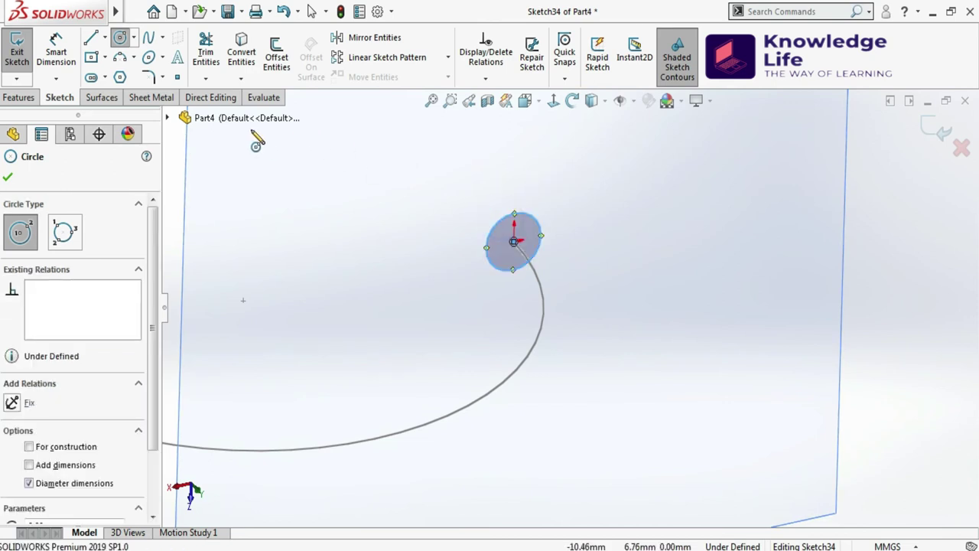
Dimension the circle's diameter to 4 mm and exit the sketch
left_click(55, 50)
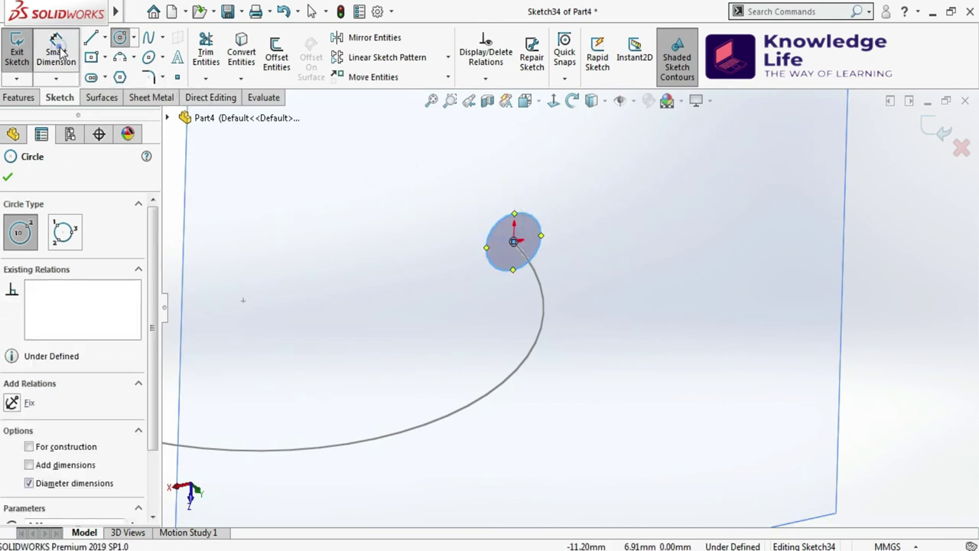
left_click(533, 220)
left_click(551, 192)
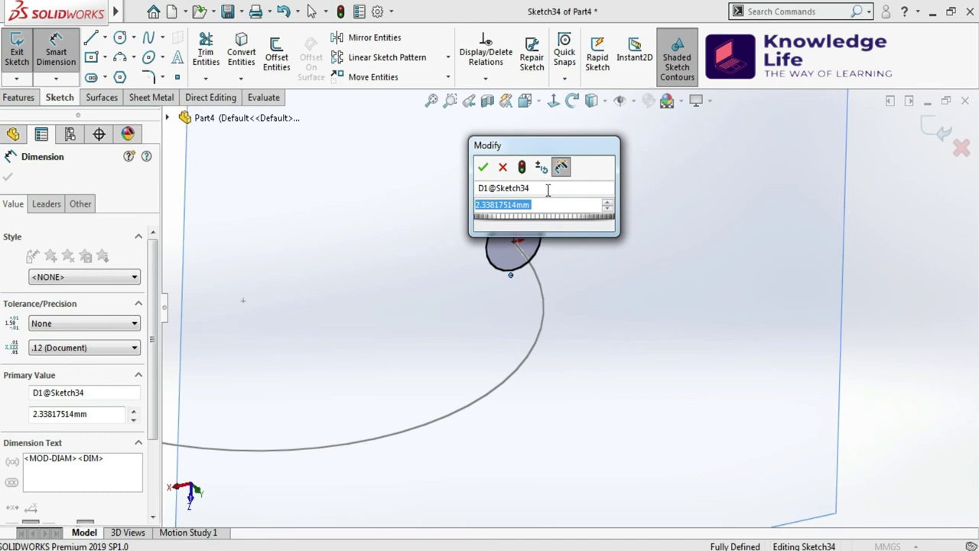
type("4")
left_click(483, 167)
left_click(941, 130)
Orbit to the hook and open Sketch1 for editing
scroll(530, 233, "down", 3)
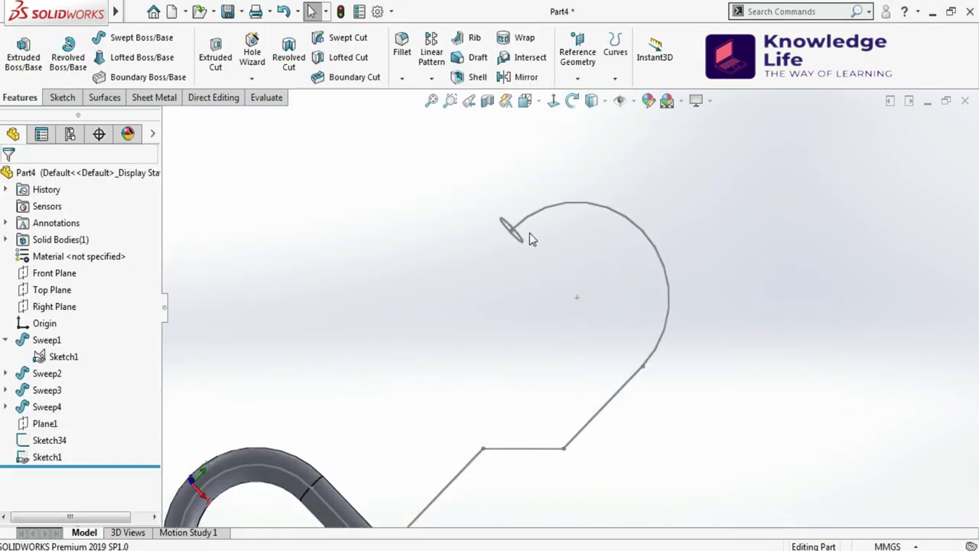
scroll(535, 252, "up", 4)
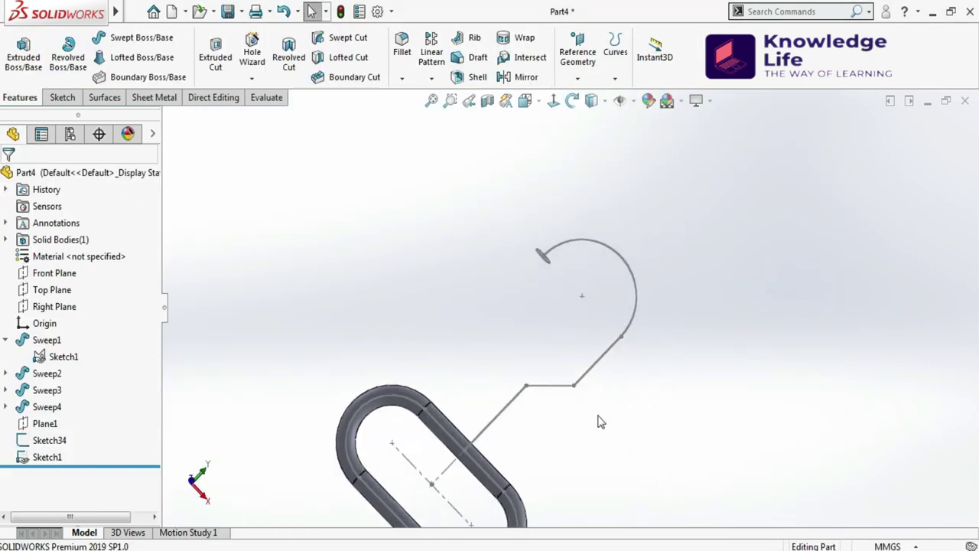
mouse_move(601, 421)
middle_mouse_down()
mouse_move(588, 408)
mouse_move(573, 426)
mouse_move(540, 367)
middle_mouse_up()
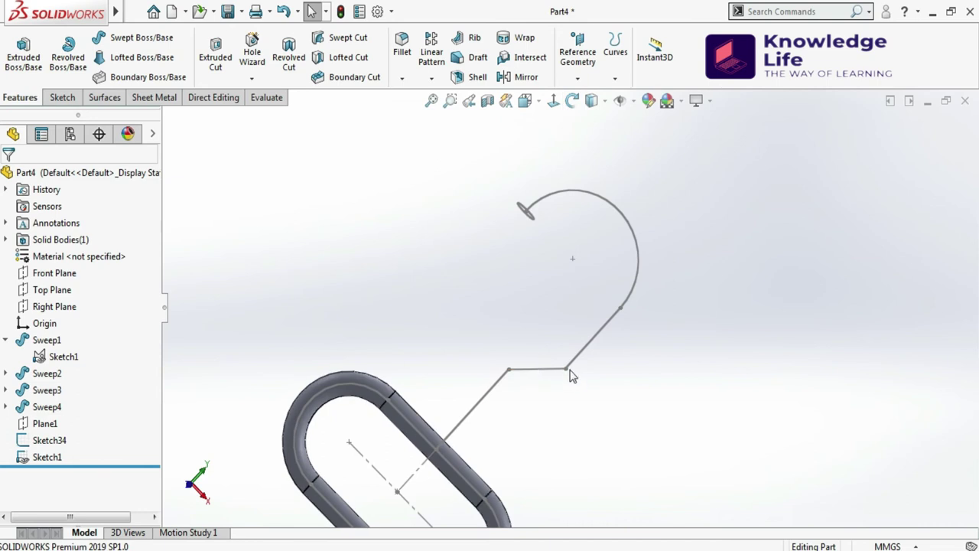
scroll(570, 374, "down", 2)
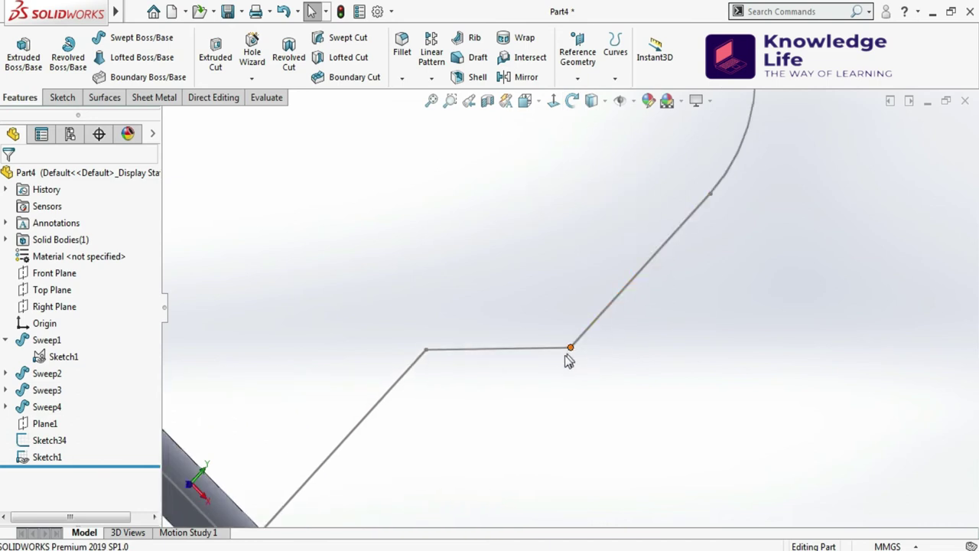
left_click(512, 355)
left_click(551, 279)
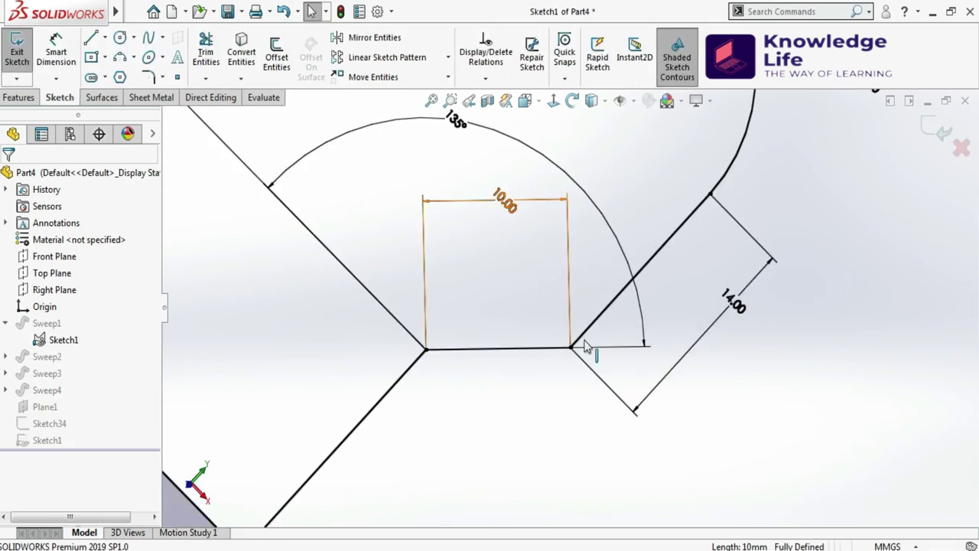
Fillet both corners of the hook's 10 mm neck segment at R8 and close the sketch
left_click(150, 77)
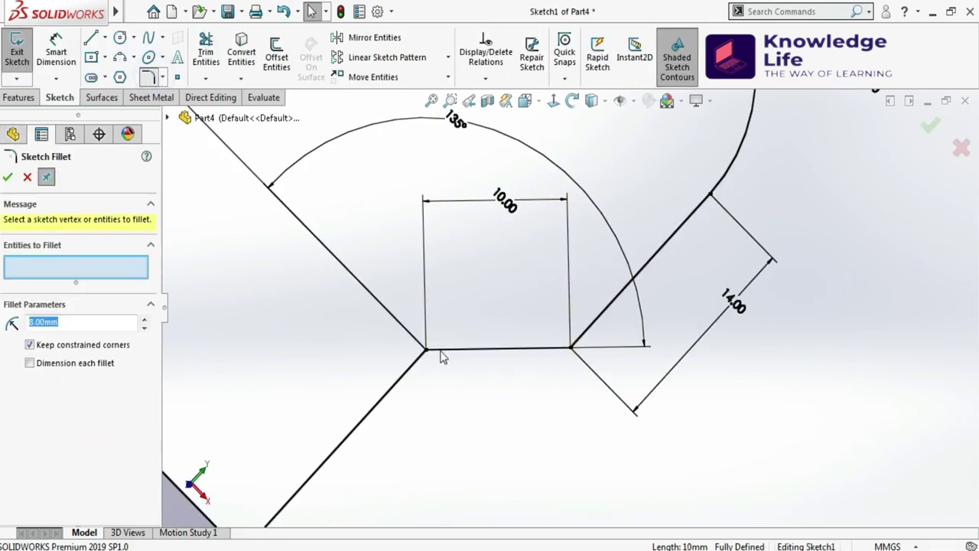
left_click(426, 351)
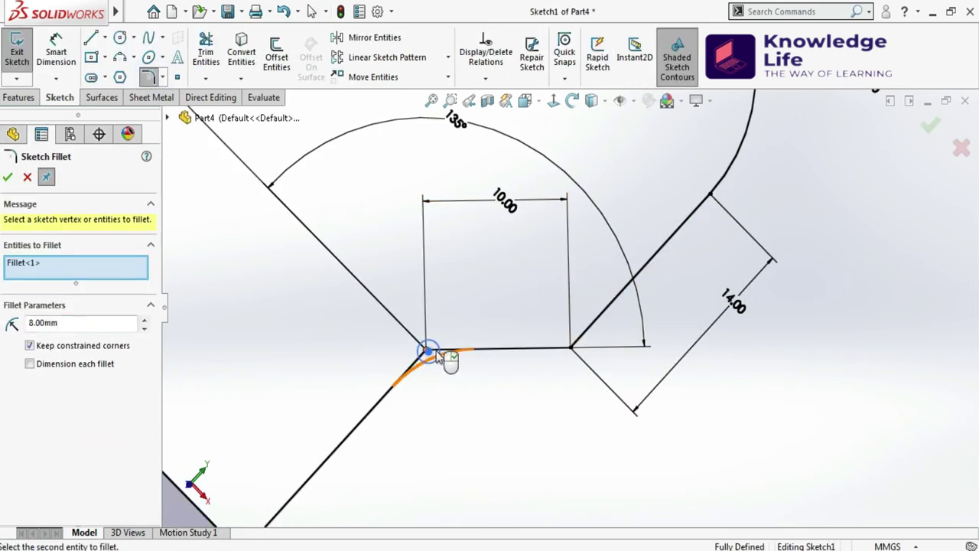
left_click(570, 348)
double_click(77, 334)
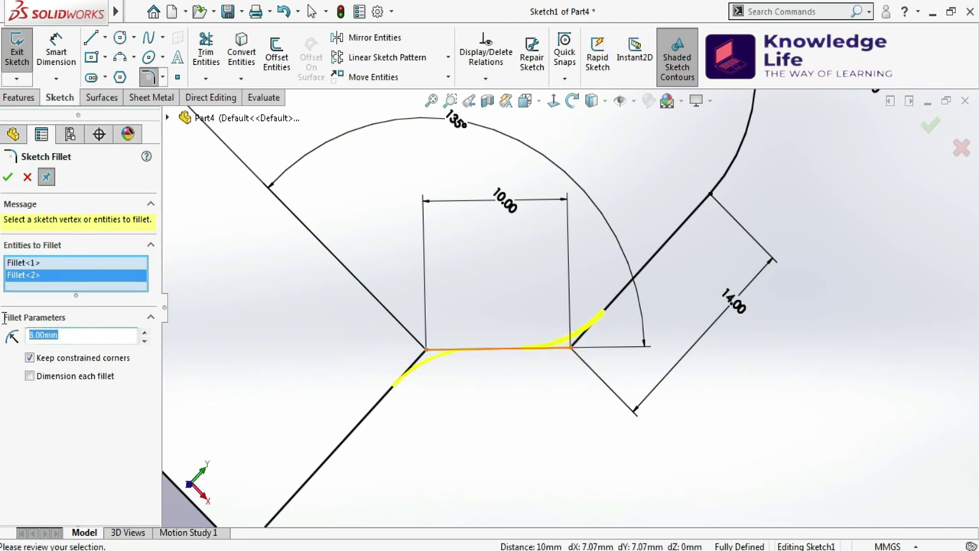
left_click(9, 178)
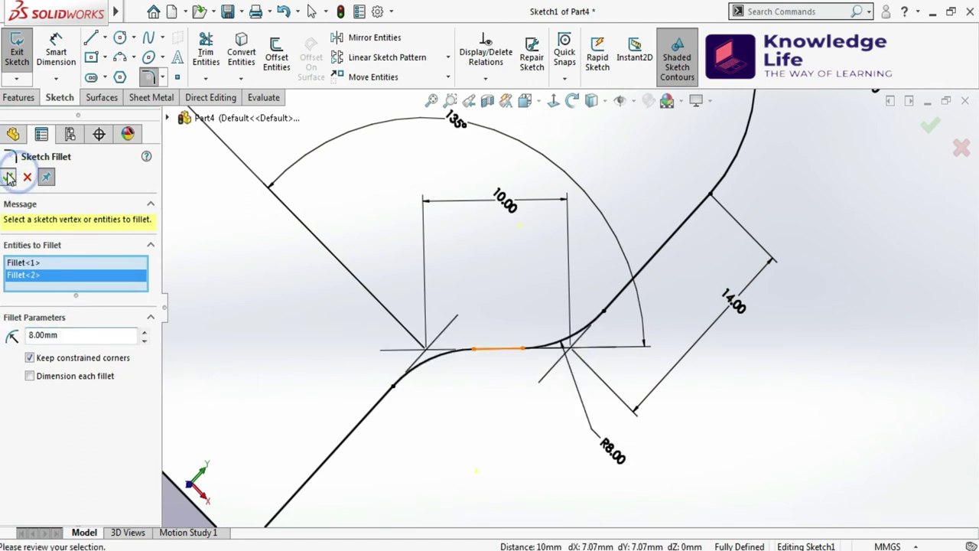
left_click(929, 124)
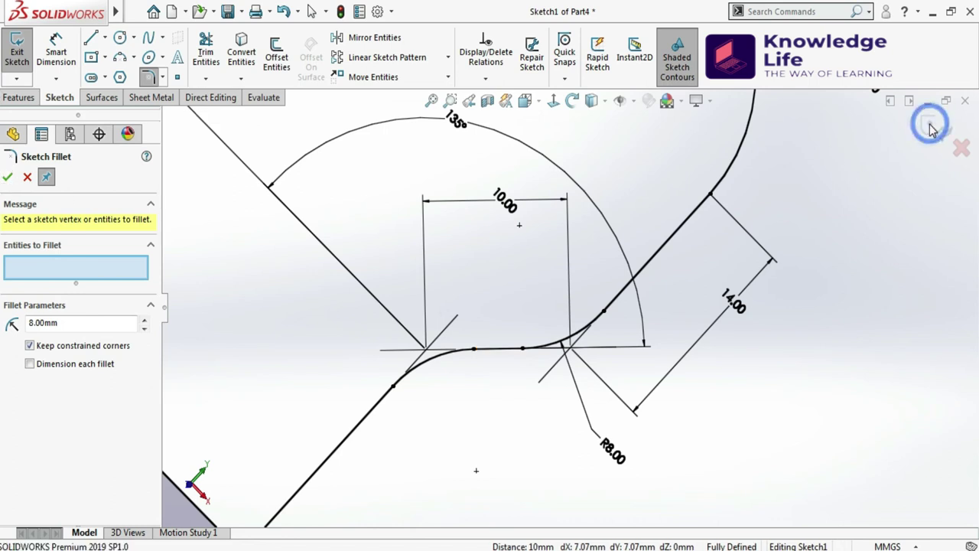
left_click(928, 125)
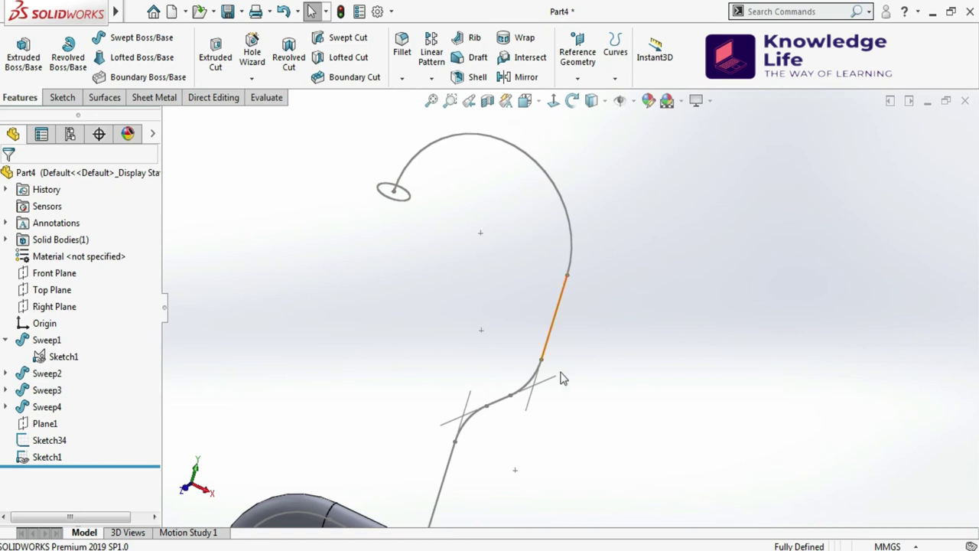
Sweep the small ellipse along the hook's arc, line, short arc and final line as Sweep6
mouse_move(526, 423)
middle_mouse_down()
mouse_move(569, 306)
mouse_move(464, 247)
mouse_move(533, 367)
middle_mouse_up()
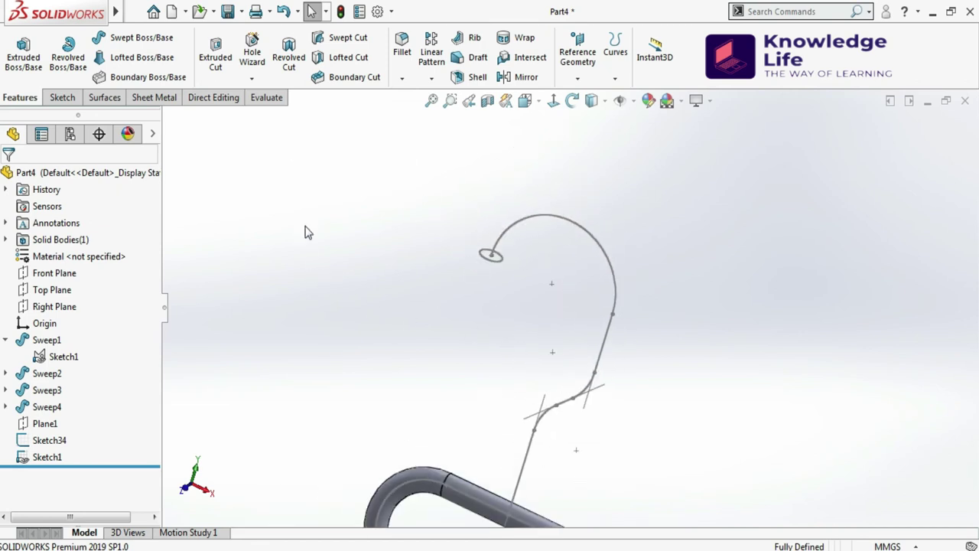
left_click(126, 38)
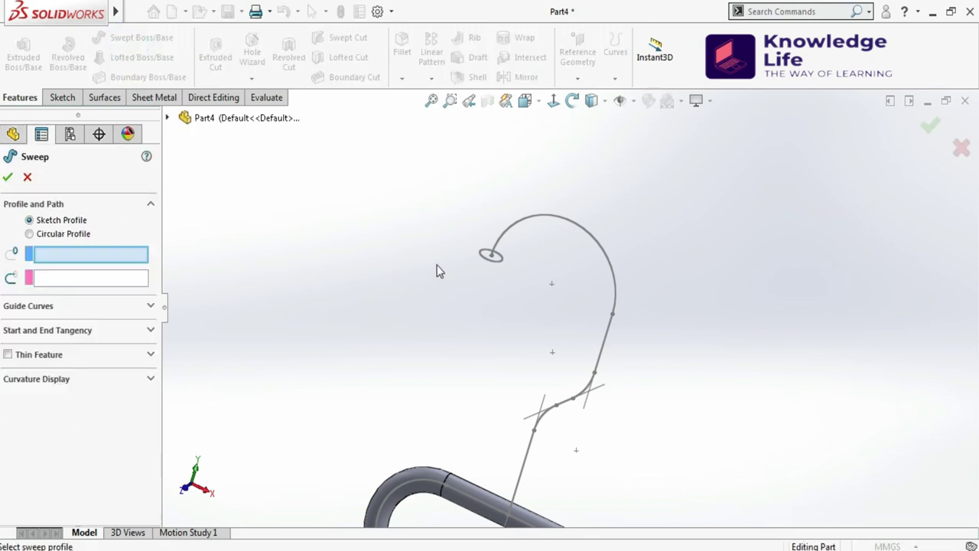
left_click(483, 259)
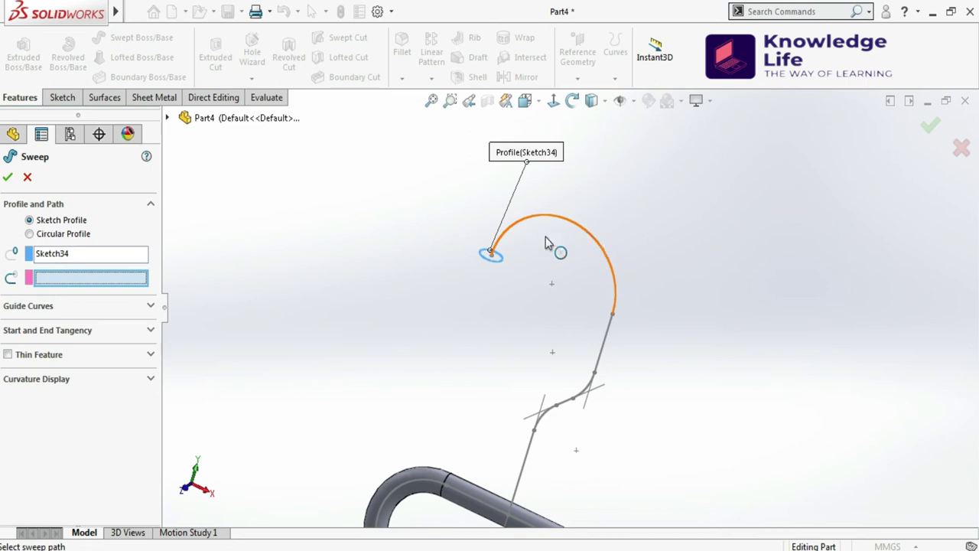
right_click(127, 286)
left_click(169, 307)
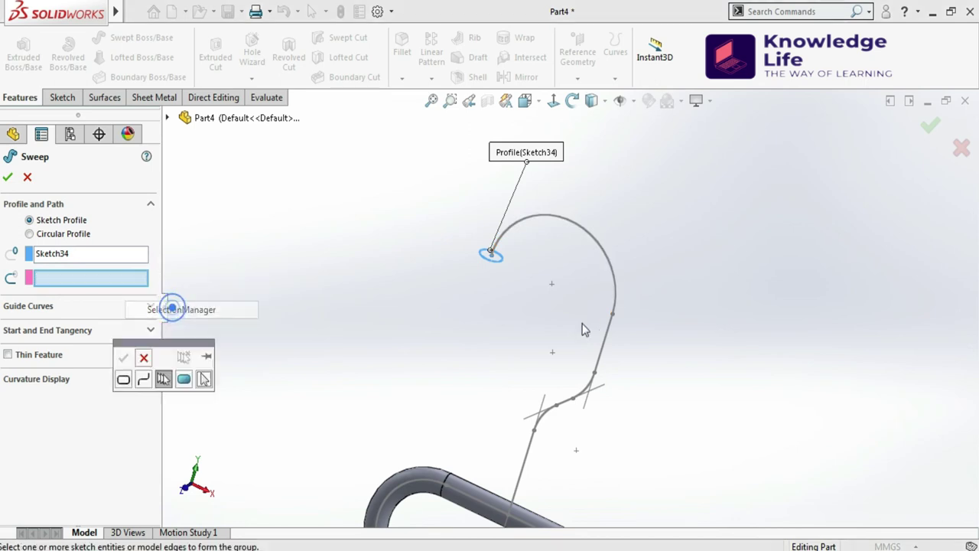
left_click(612, 270)
left_click(604, 340)
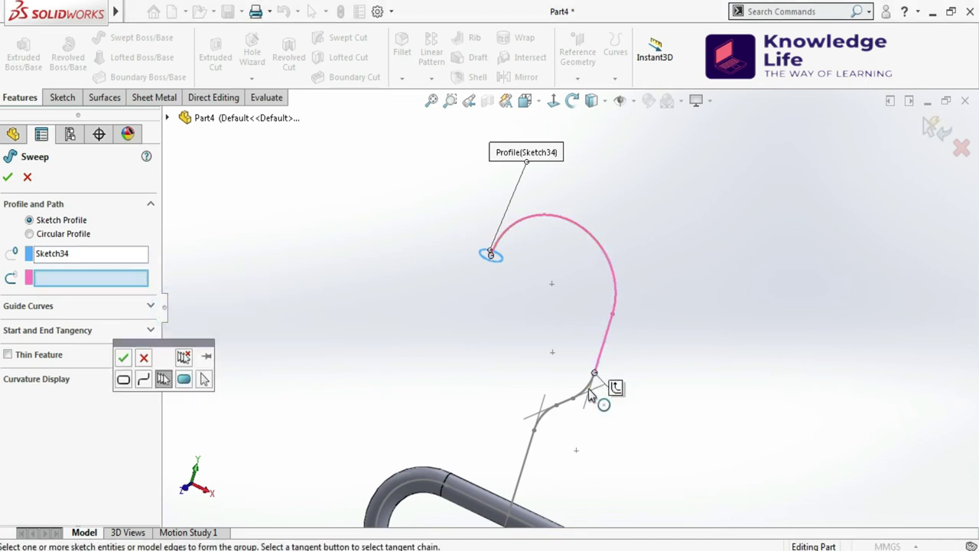
left_click(557, 418)
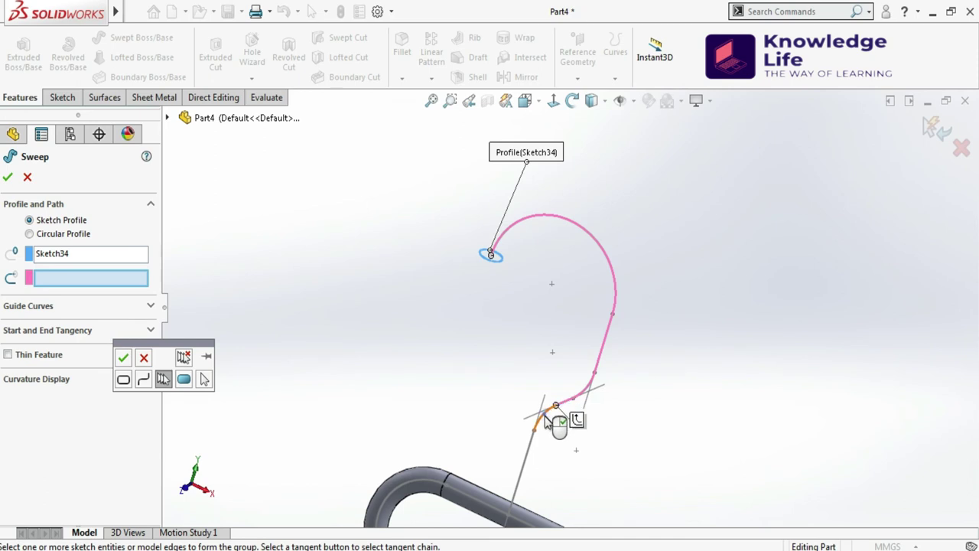
left_click(529, 455)
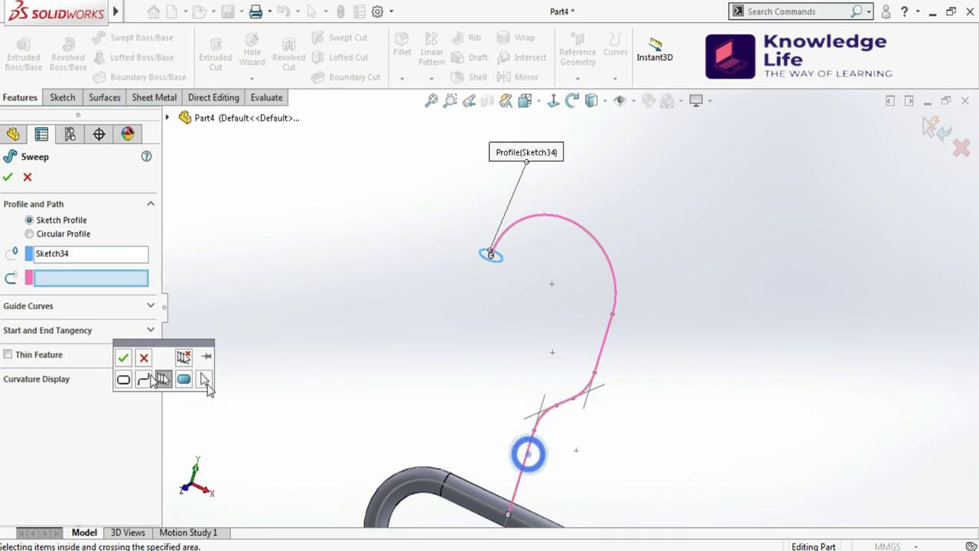
left_click(123, 357)
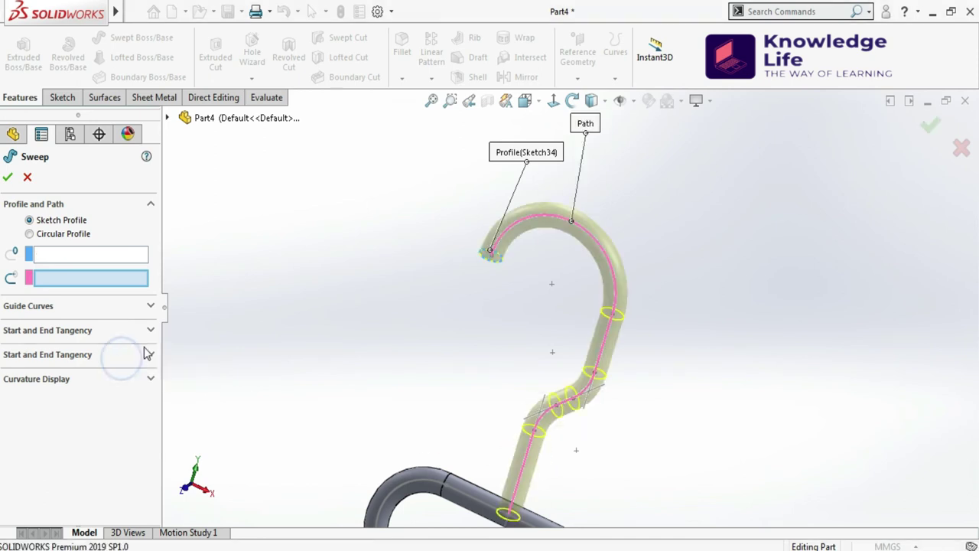
left_click(930, 126)
middle_click_drag(691, 267, 459, 284)
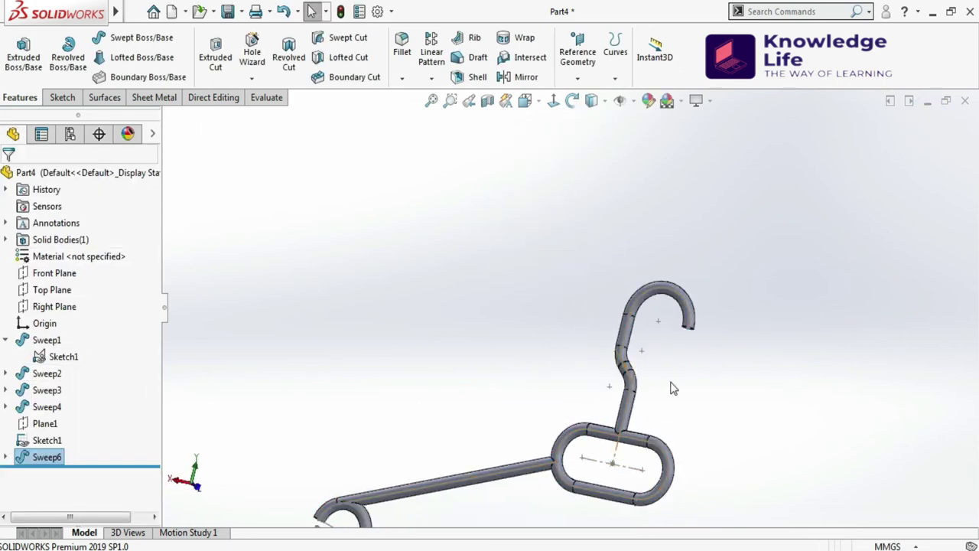
Hide Sketch1 and show the path sketch under Sweep1
key("f")
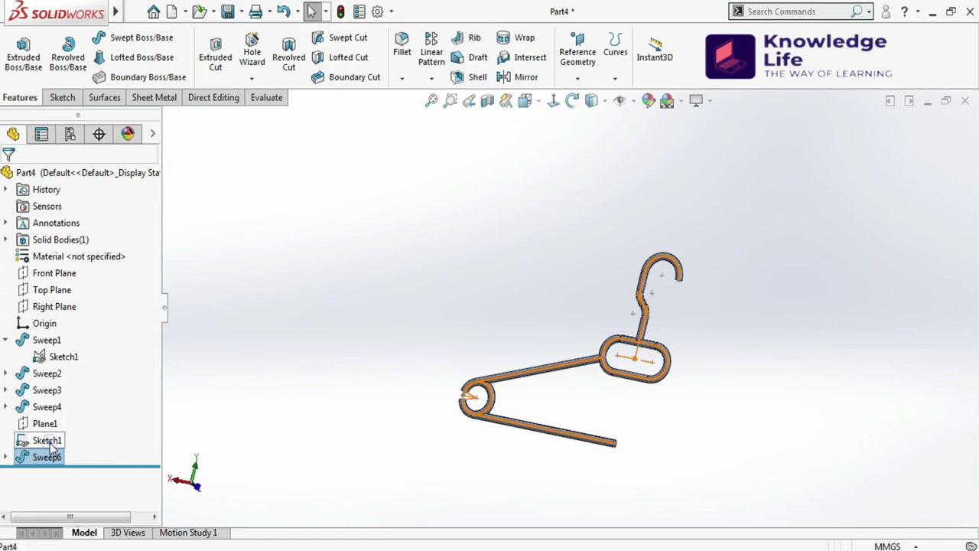
left_click(50, 443)
left_click(61, 414)
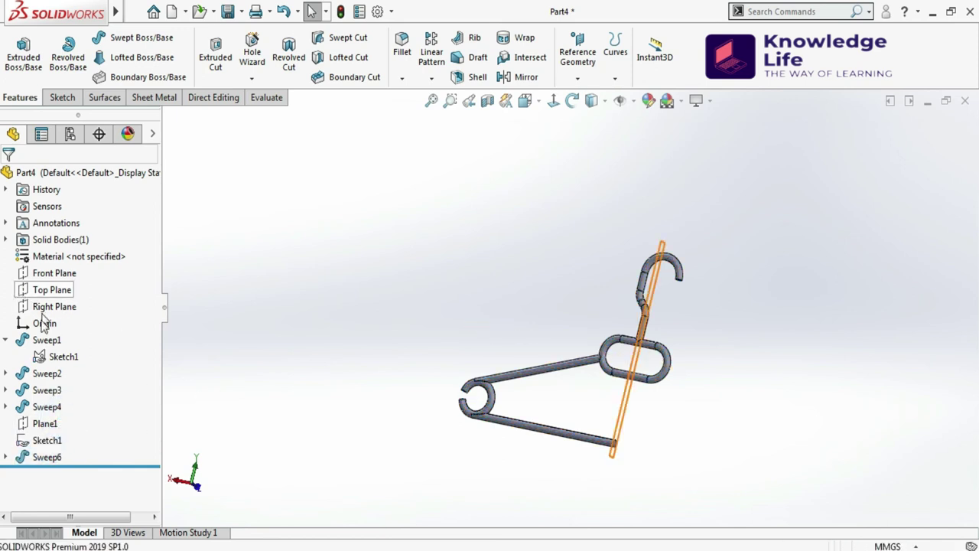
left_click(55, 357)
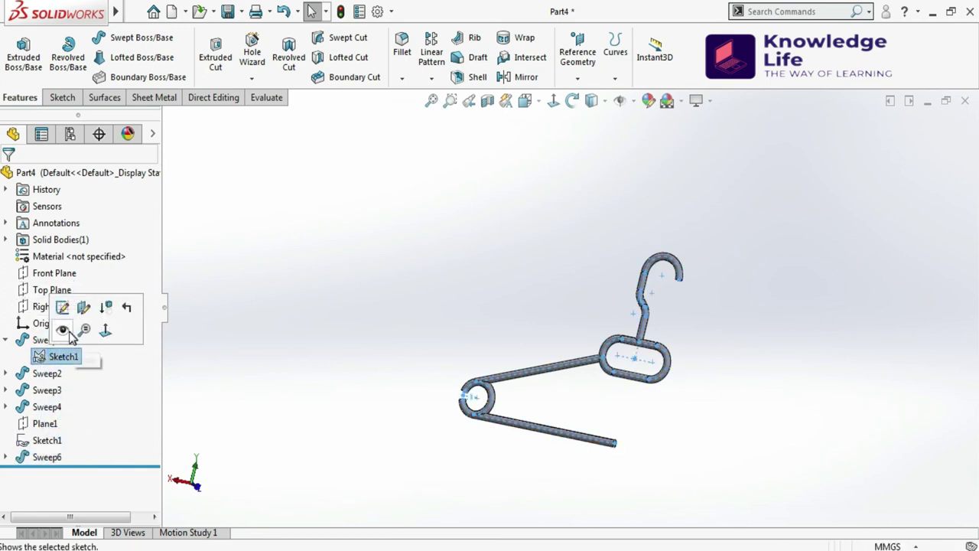
left_click(62, 330)
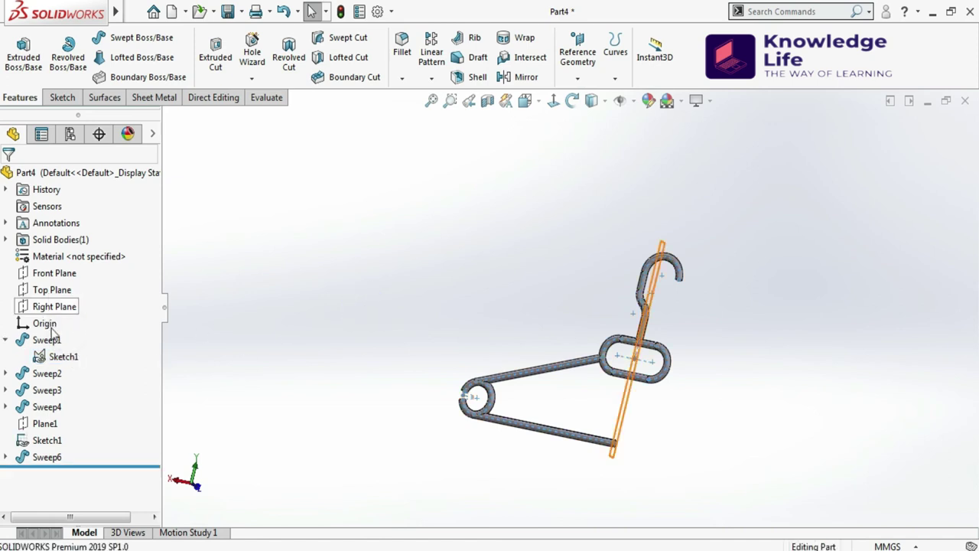
left_click(62, 357)
Turn the hanger around and apply the Plain White scene background
mouse_move(343, 321)
middle_mouse_down()
mouse_move(717, 314)
mouse_move(697, 314)
middle_mouse_up()
scroll(583, 406, "down", 5)
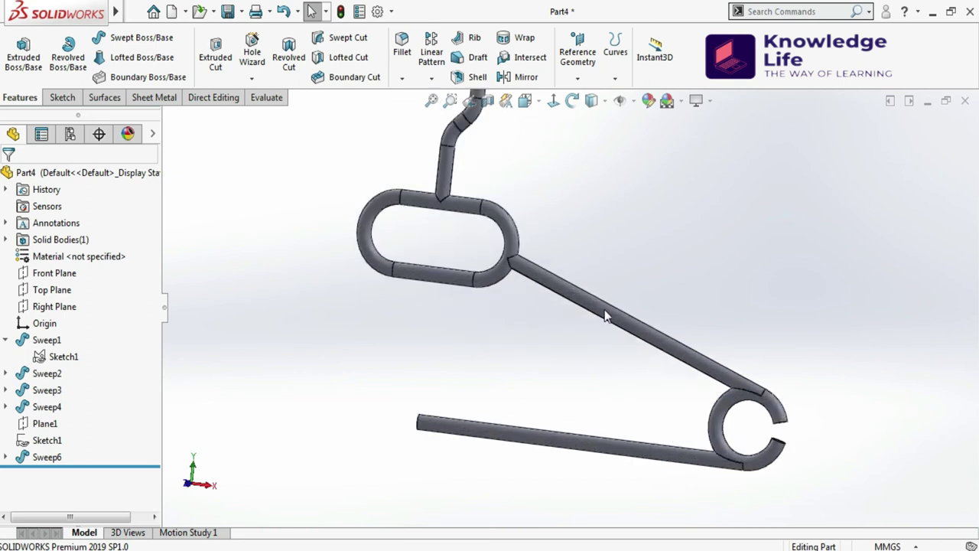
scroll(559, 365, "up", 2)
scroll(531, 207, "down", 4)
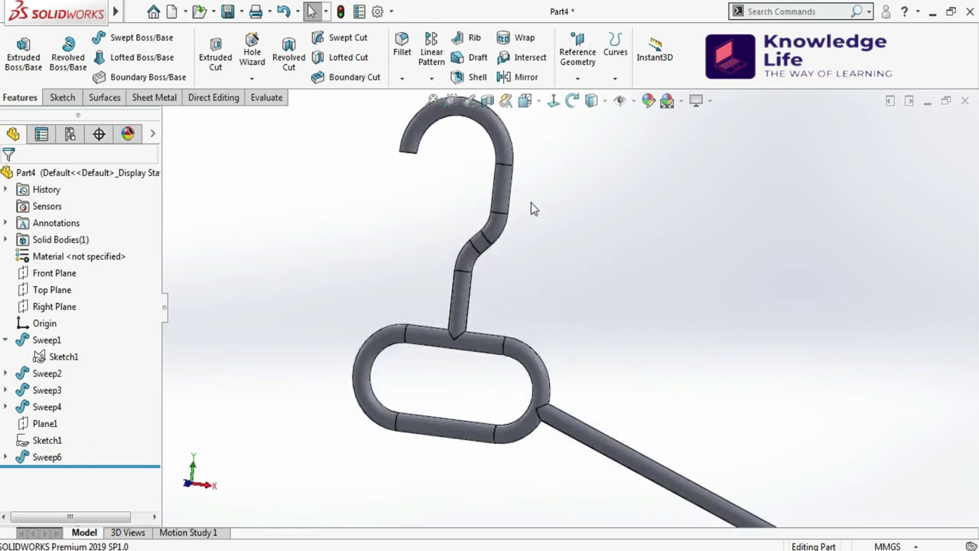
scroll(520, 225, "up", 3)
scroll(548, 291, "down", 2)
scroll(542, 291, "down", 1)
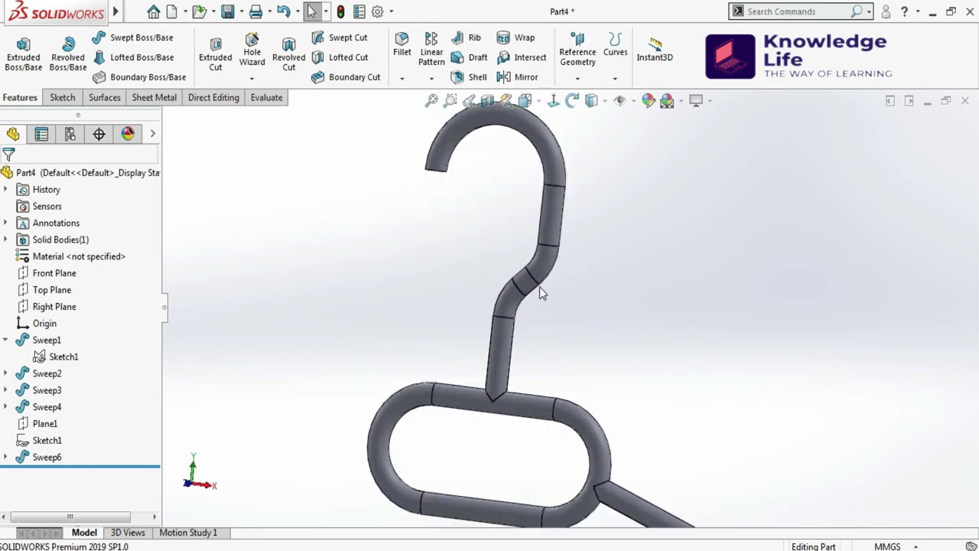
scroll(684, 330, "up", 4)
scroll(599, 236, "down", 2)
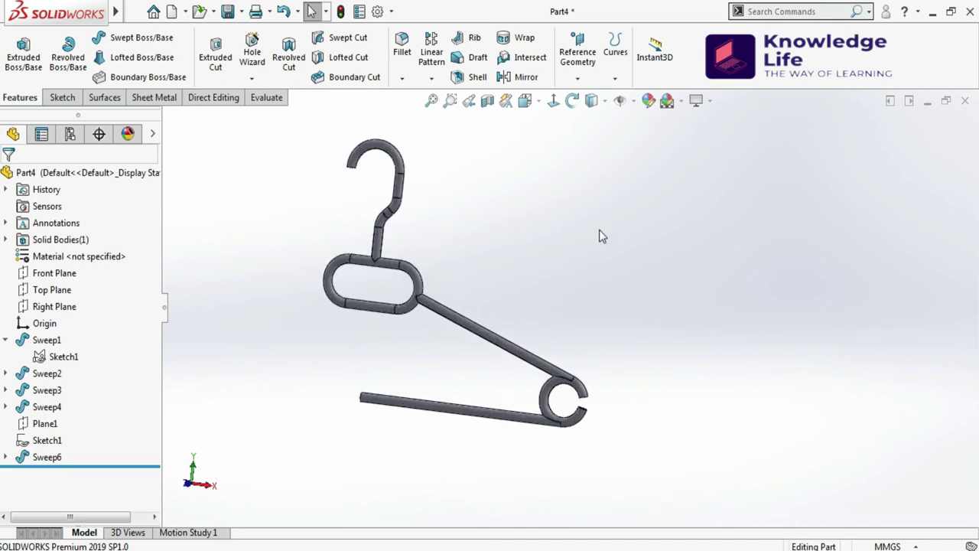
left_click(682, 102)
left_click(699, 43)
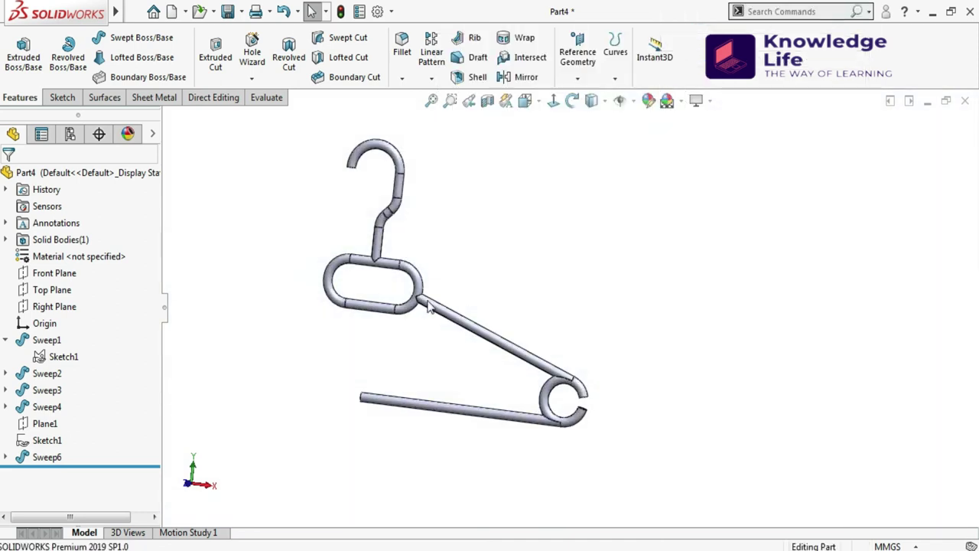
Start a mirror with the lower bar Sweep1, end ring Sweep2 and diagonal bar Sweep3
left_click(521, 78)
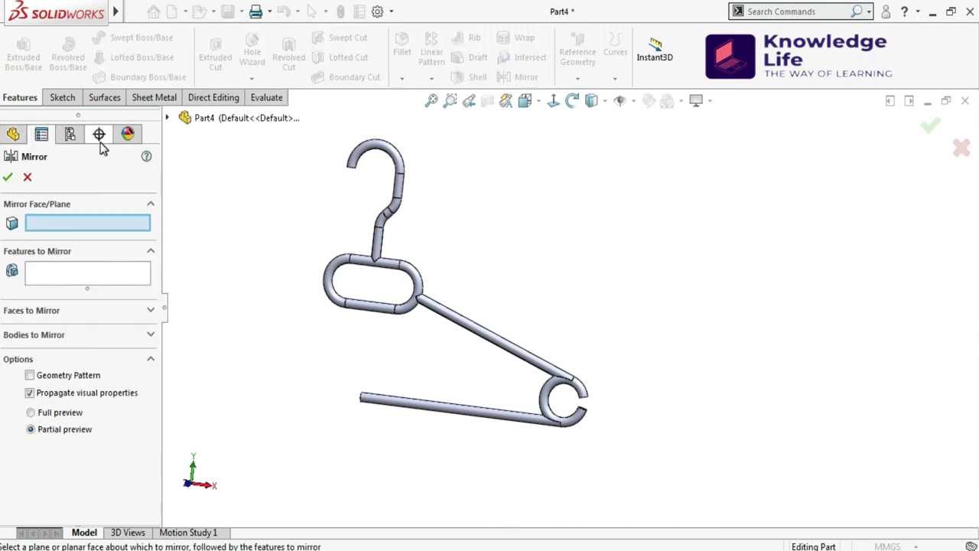
left_click(470, 408)
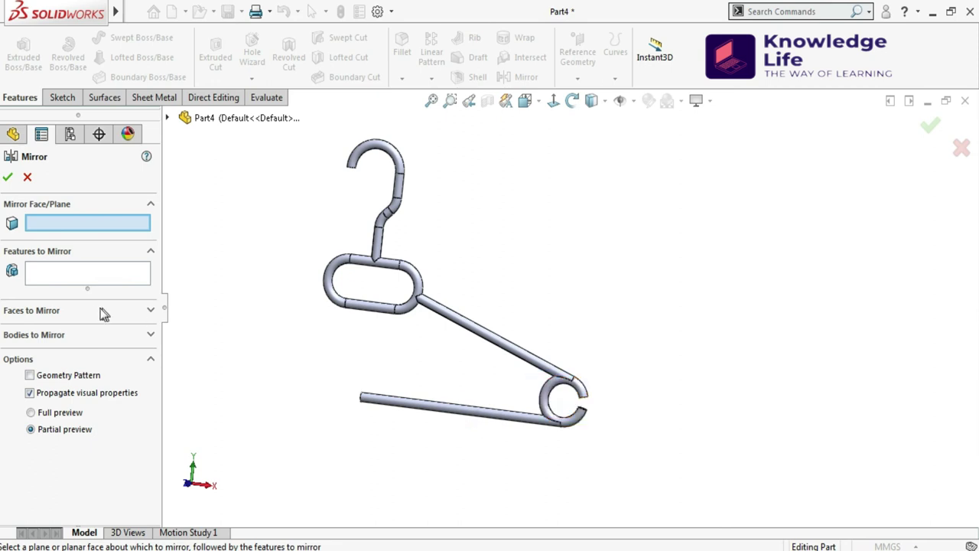
left_click(78, 275)
left_click(472, 408)
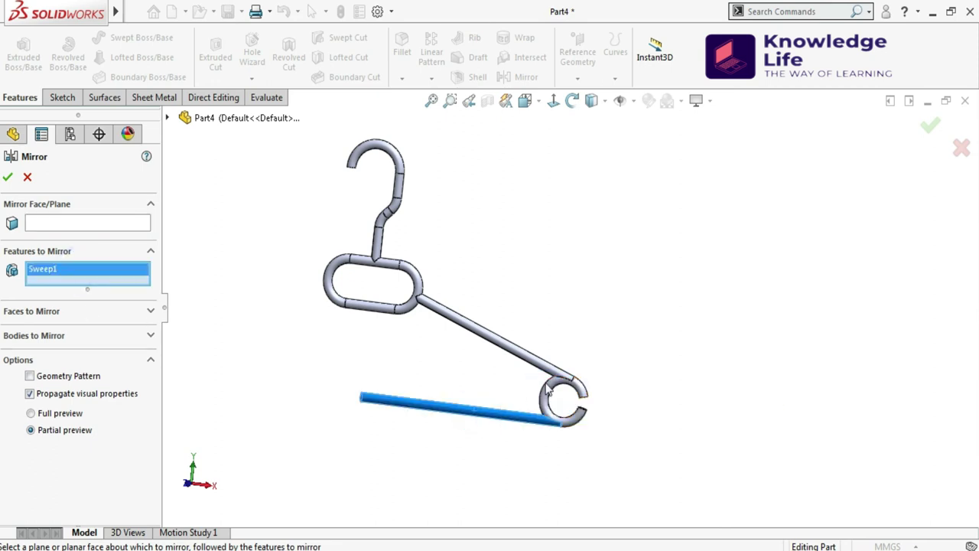
left_click(564, 399)
left_click(530, 361)
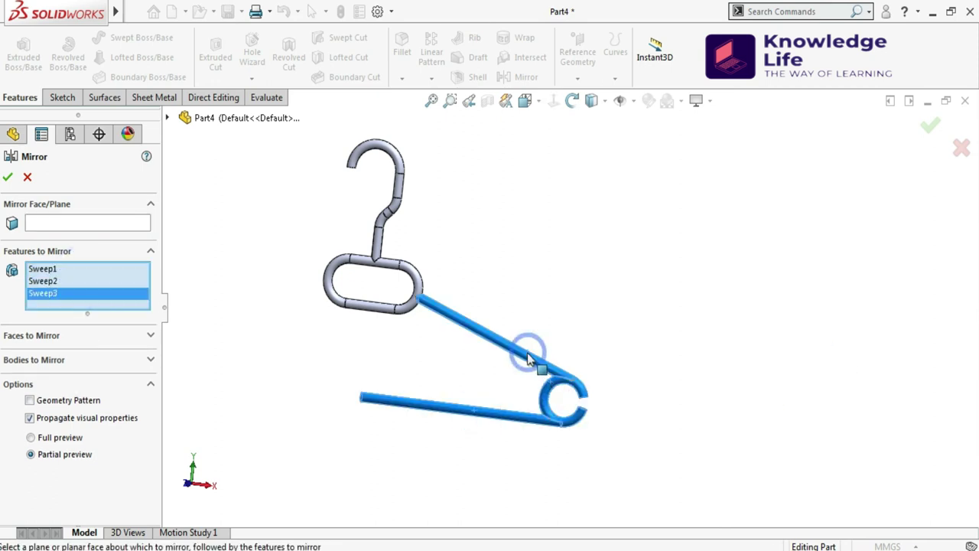
Set Right Plane as the mirror plane and create Mirror2
left_click(167, 118)
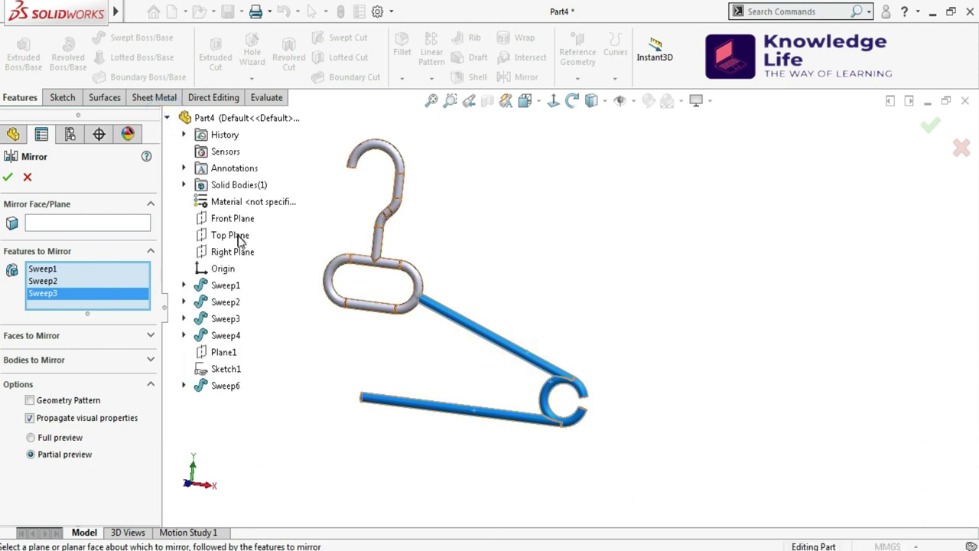
left_click(237, 254)
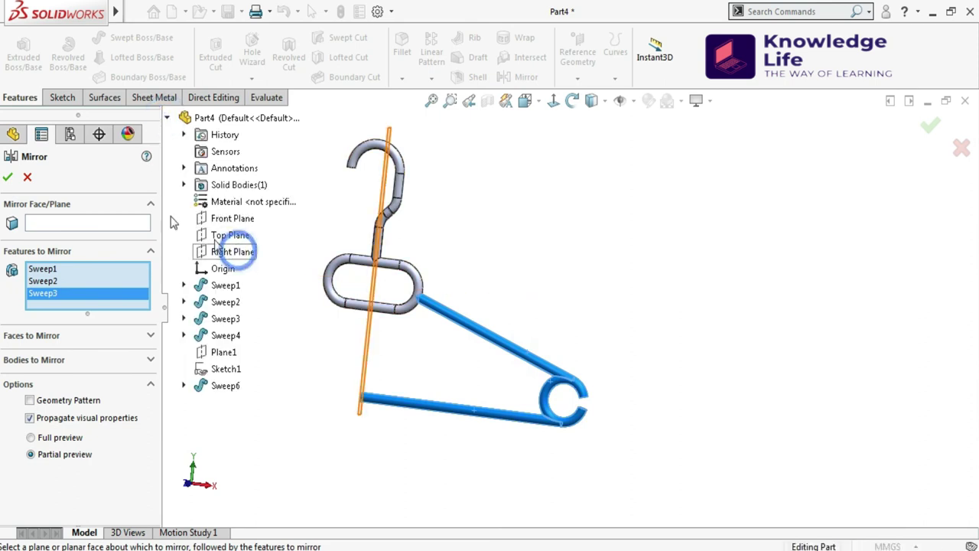
left_click(112, 238)
left_click(230, 251)
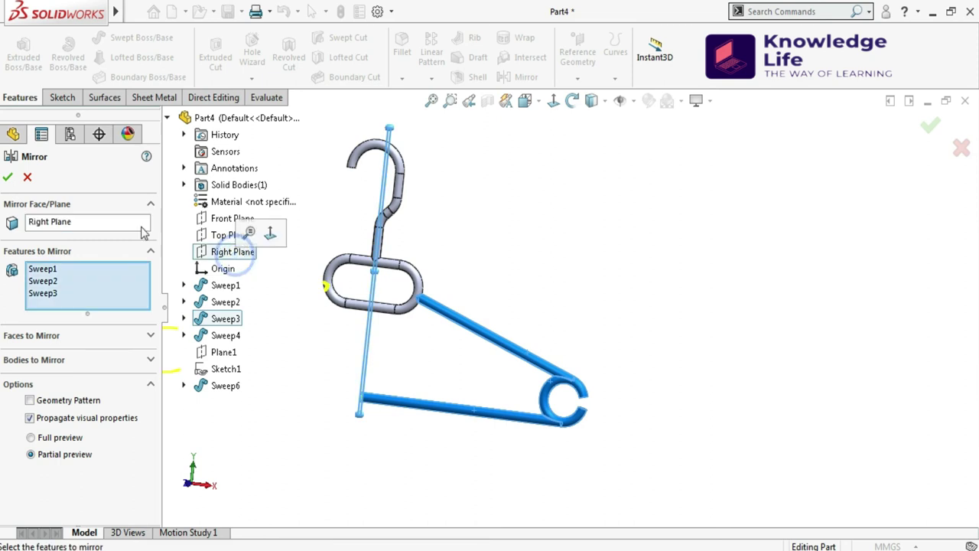
left_click(10, 176)
middle_click_drag(489, 337, 380, 365)
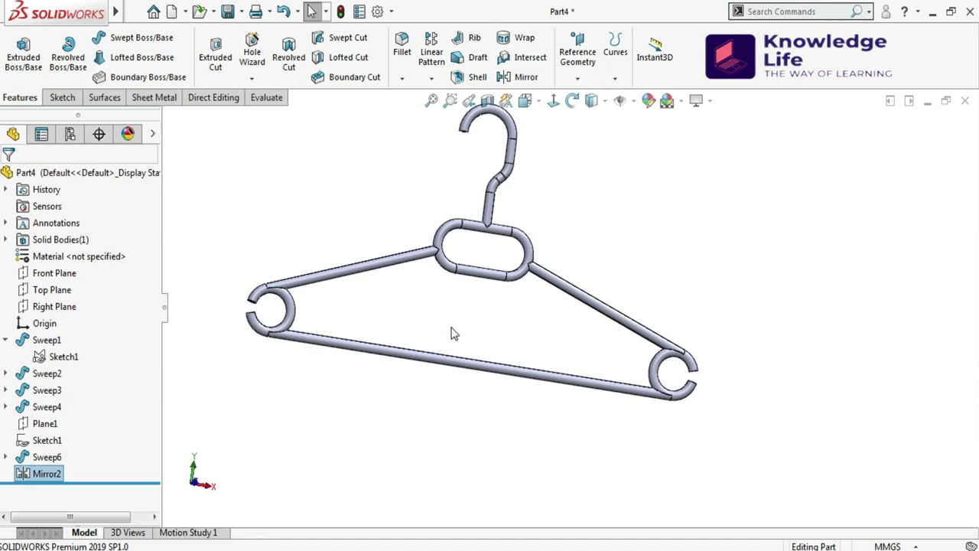
left_click(403, 46)
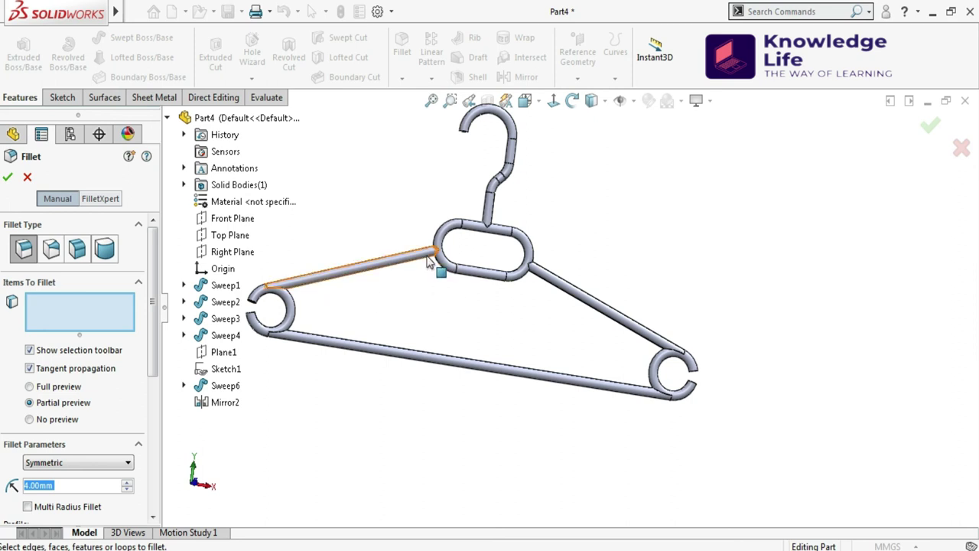
Add the arm-to-loop, hook-to-loop and right junction edges to the 4 mm fillet
middle_click_drag(435, 258, 451, 272)
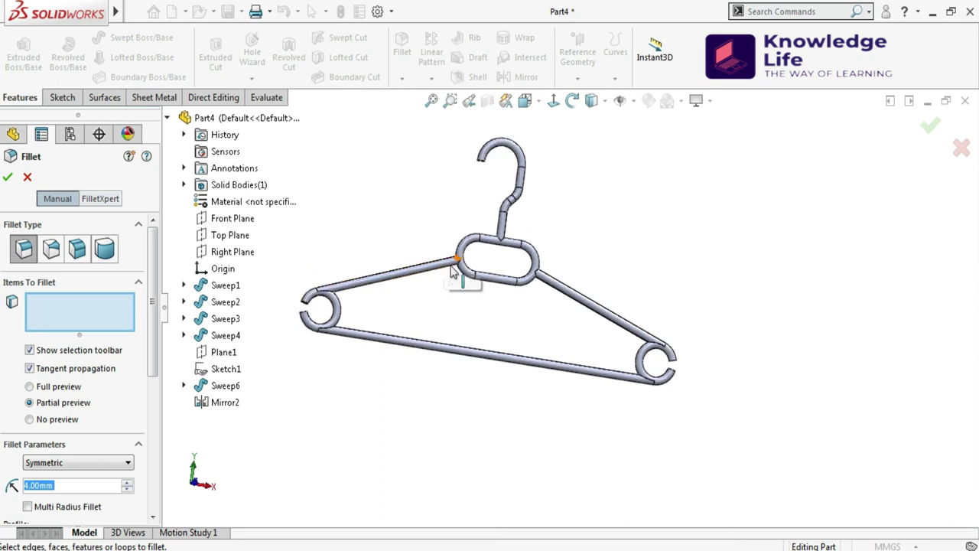
left_click(24, 248)
scroll(465, 265, "down", 2)
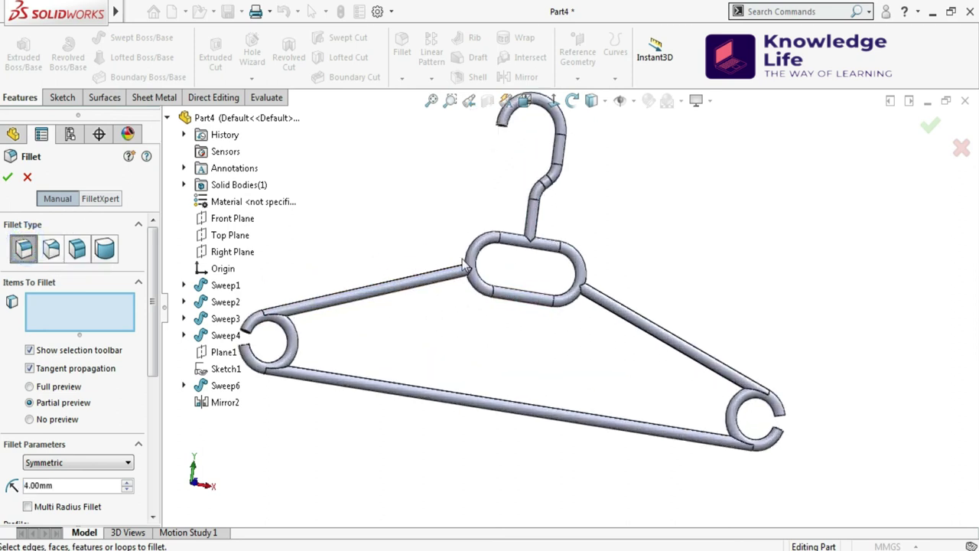
scroll(465, 266, "down", 5)
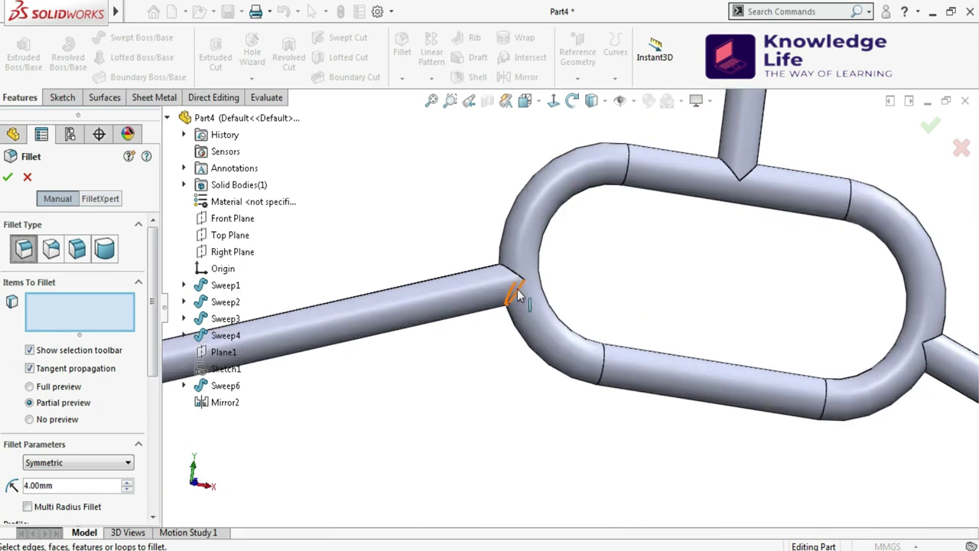
left_click(517, 289)
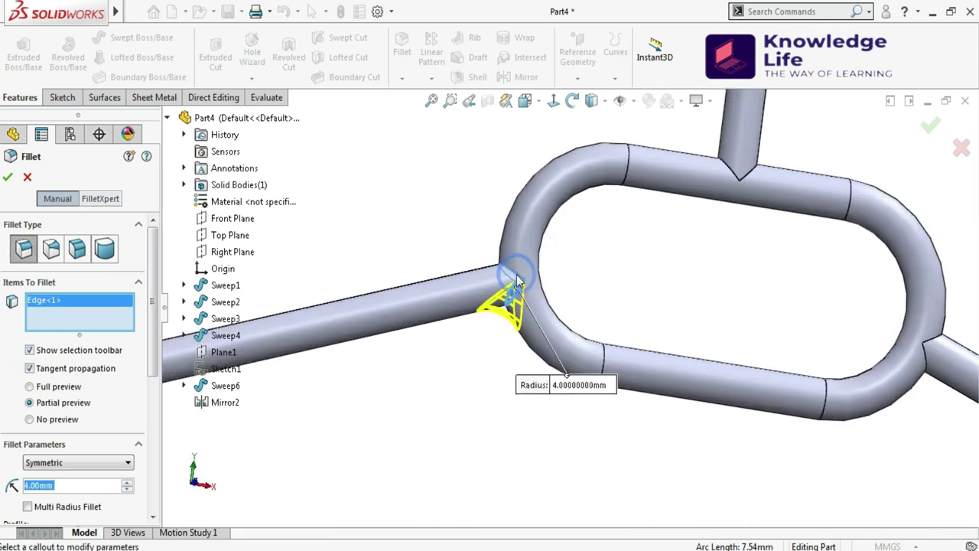
left_click(518, 282)
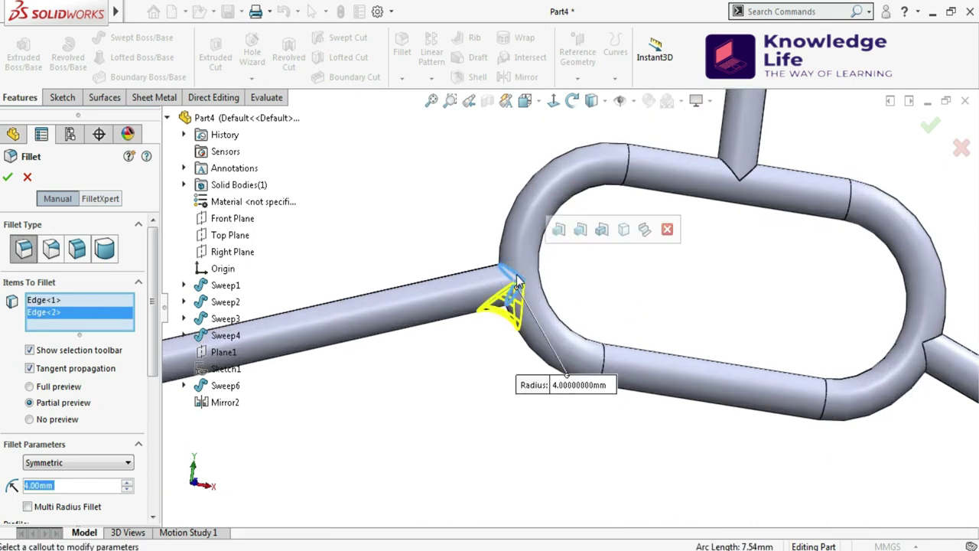
left_click(739, 175)
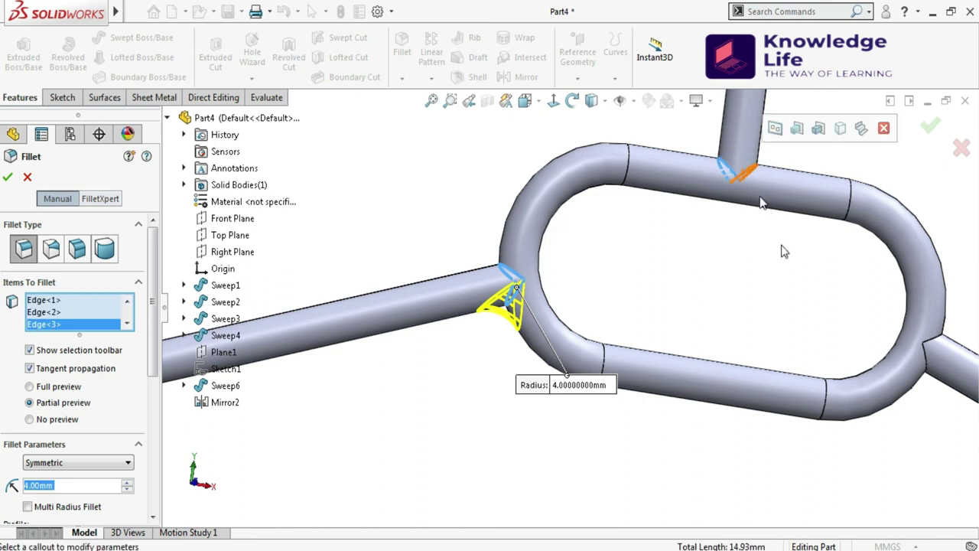
left_click(752, 172)
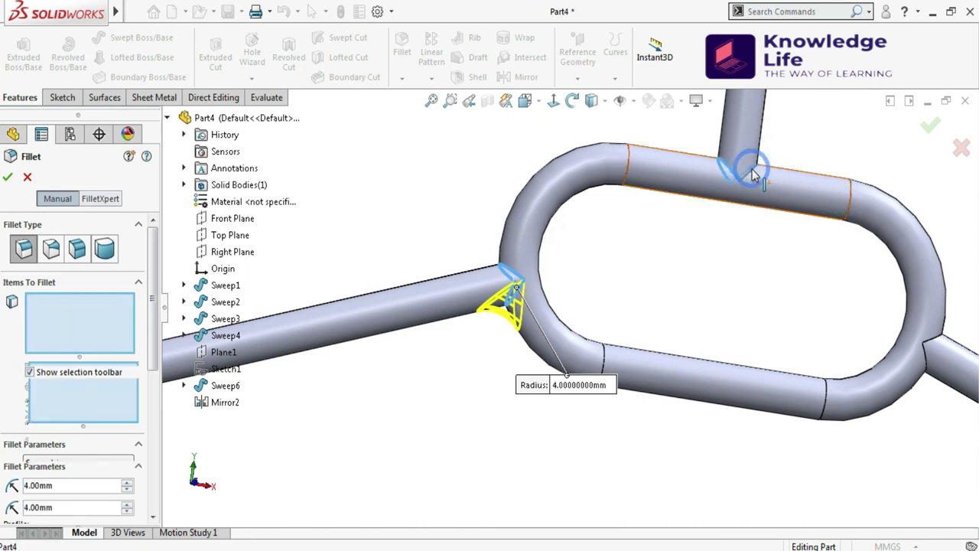
scroll(902, 350, "down", 5)
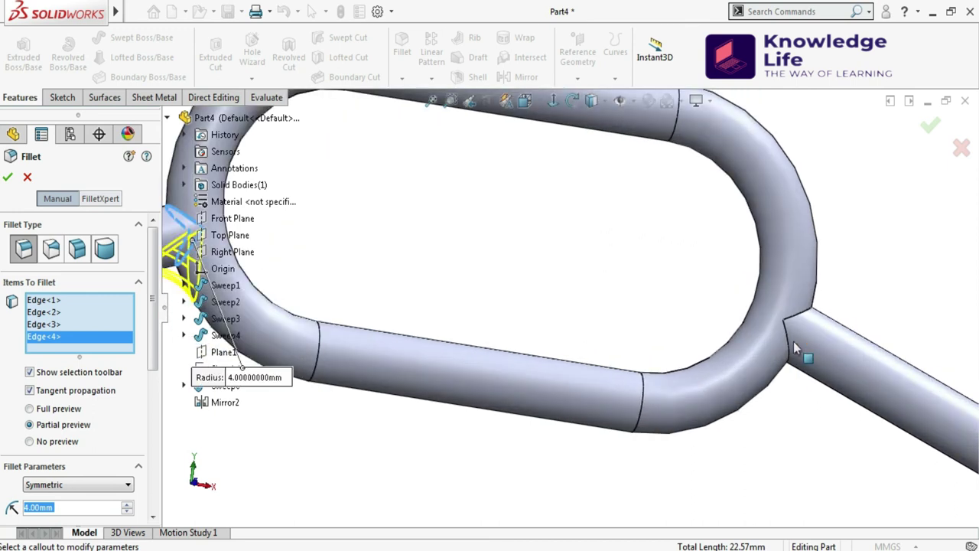
left_click(789, 340)
left_click(797, 320)
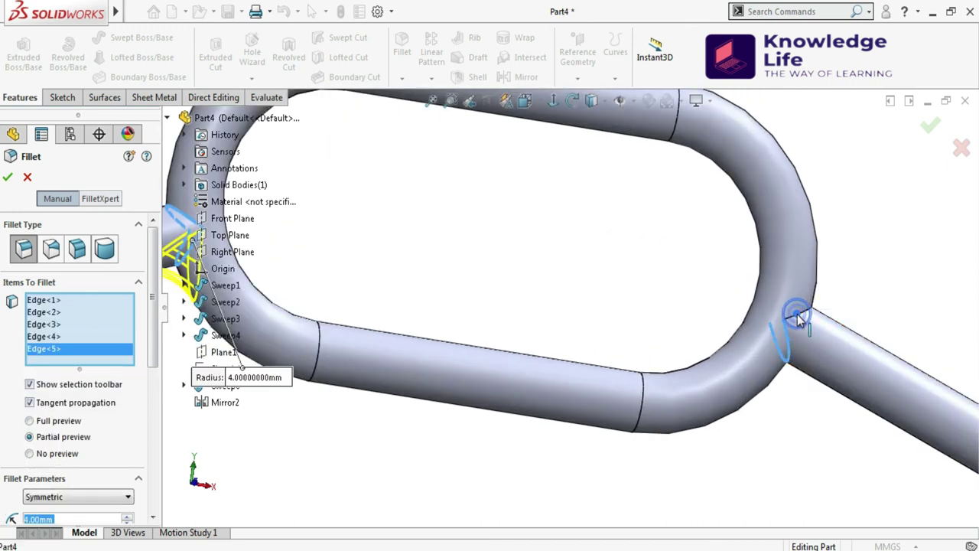
Add the lower bar and upper arm joints with both end rings to the fillet
middle_click_drag(755, 272, 629, 282)
scroll(629, 282, "up", 5)
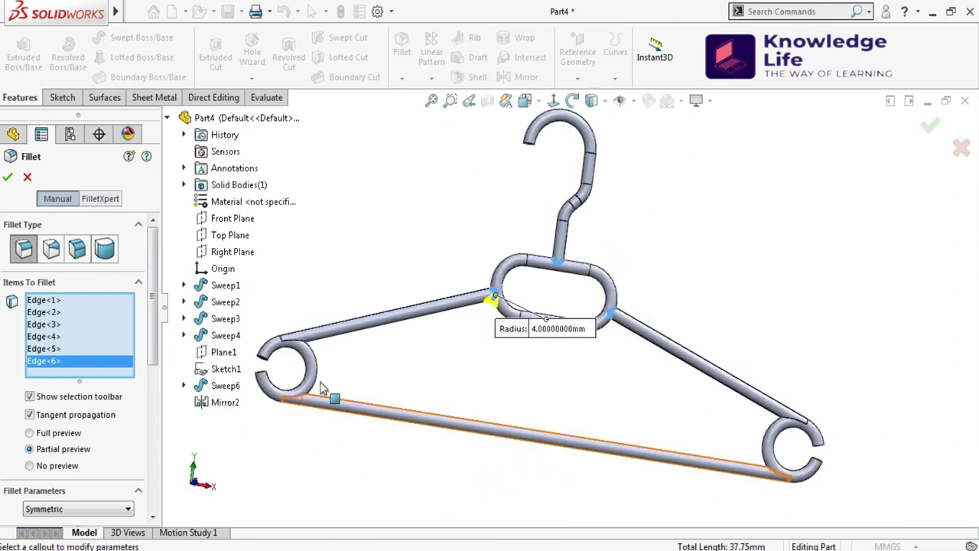
scroll(329, 394, "down", 6)
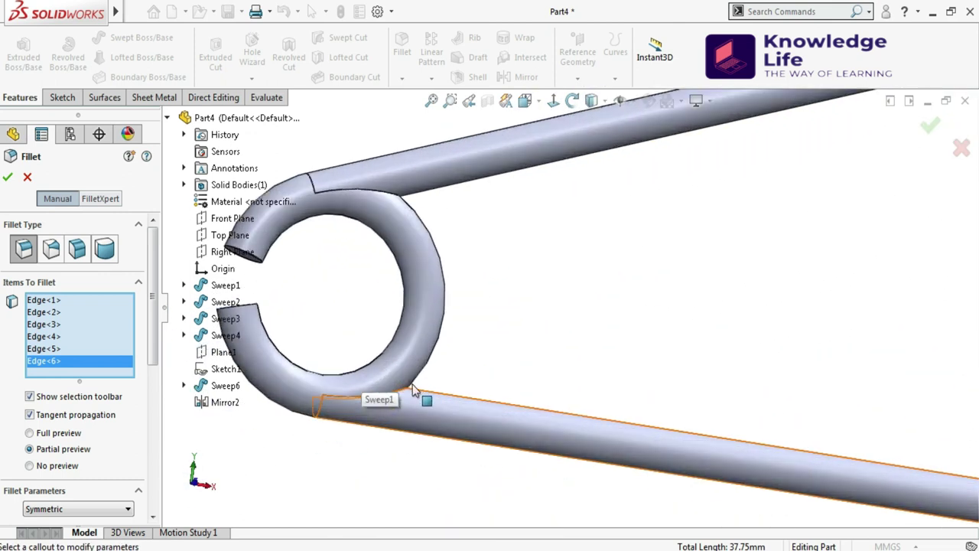
scroll(413, 391, "down", 2)
left_click(403, 391)
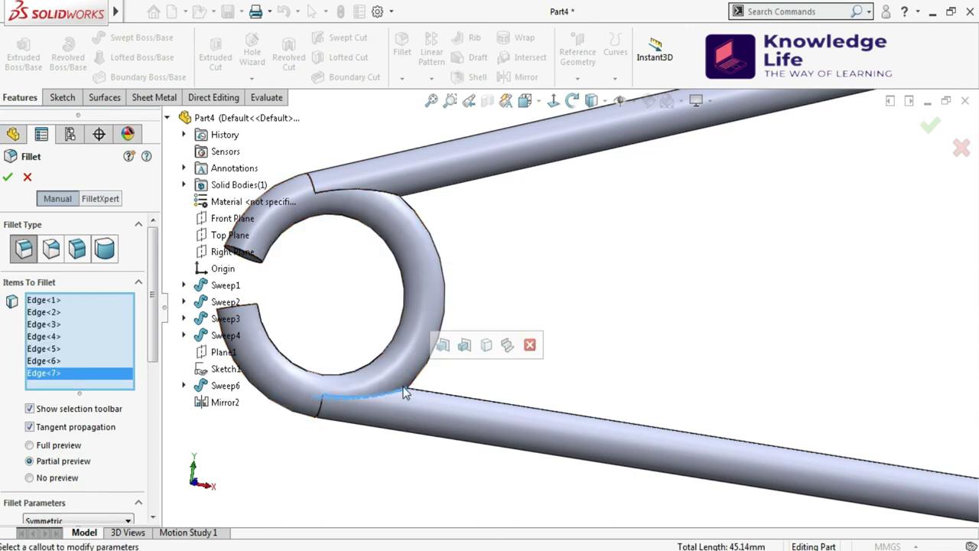
left_click(368, 196)
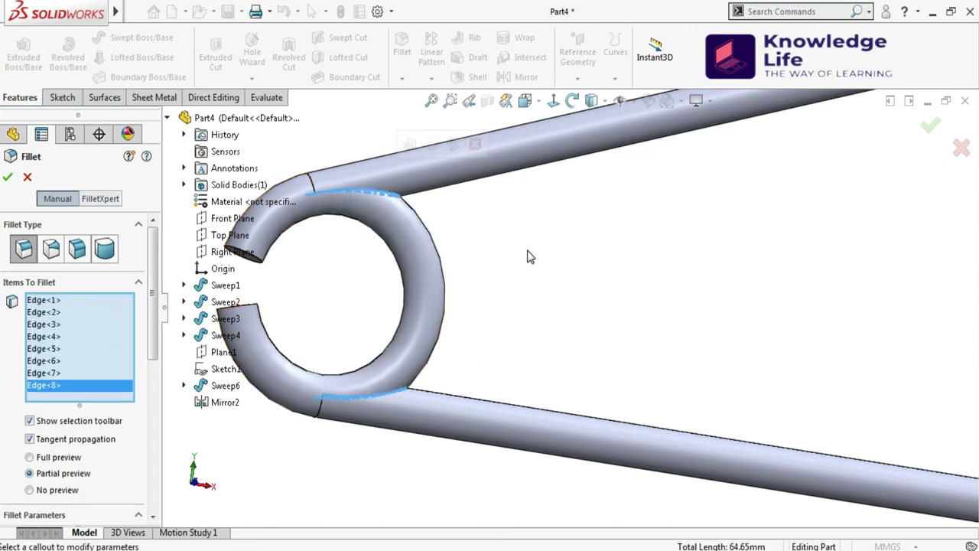
scroll(527, 255, "up", 5)
scroll(800, 373, "up", 2)
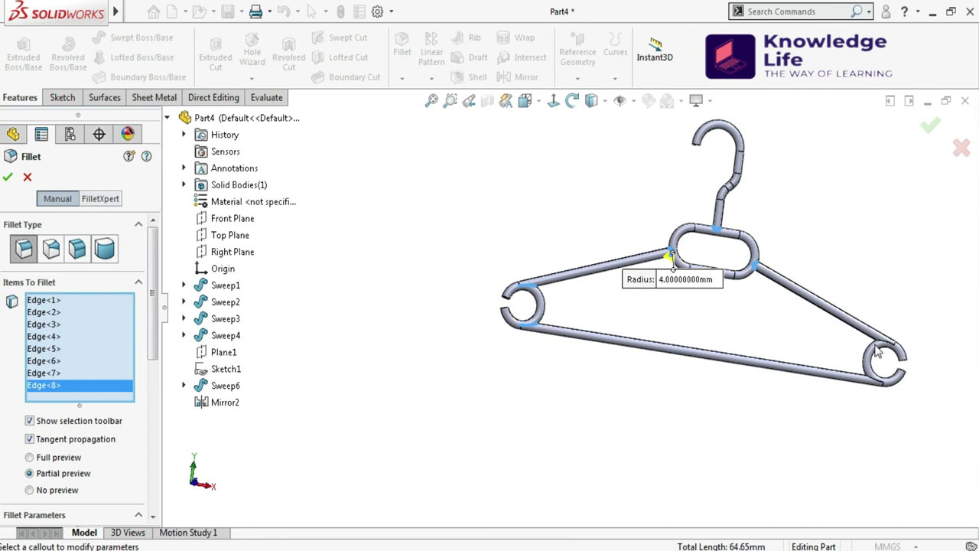
scroll(878, 352, "down", 5)
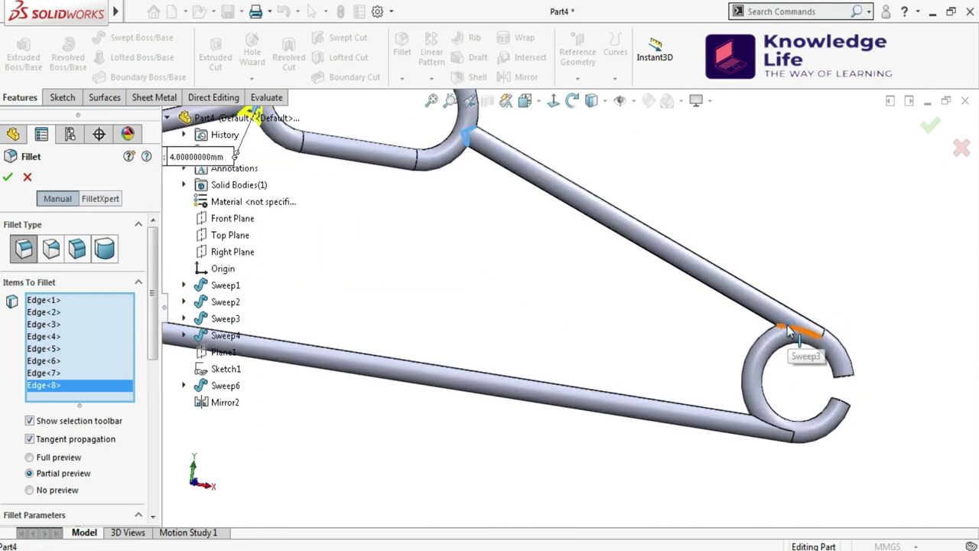
left_click(787, 326)
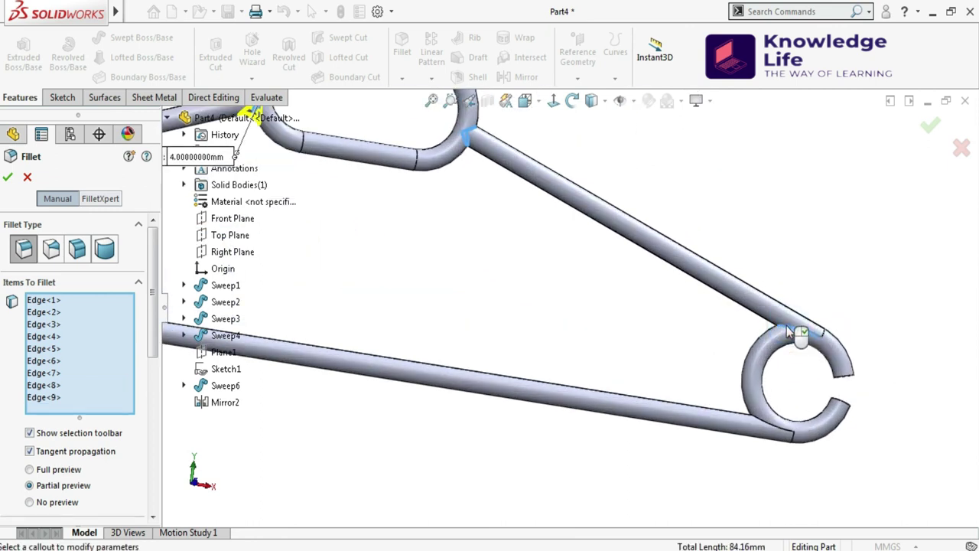
left_click(774, 432)
Finish Fillet3 and switch the display style to Shaded without edges
left_click_drag(152, 304, 151, 382)
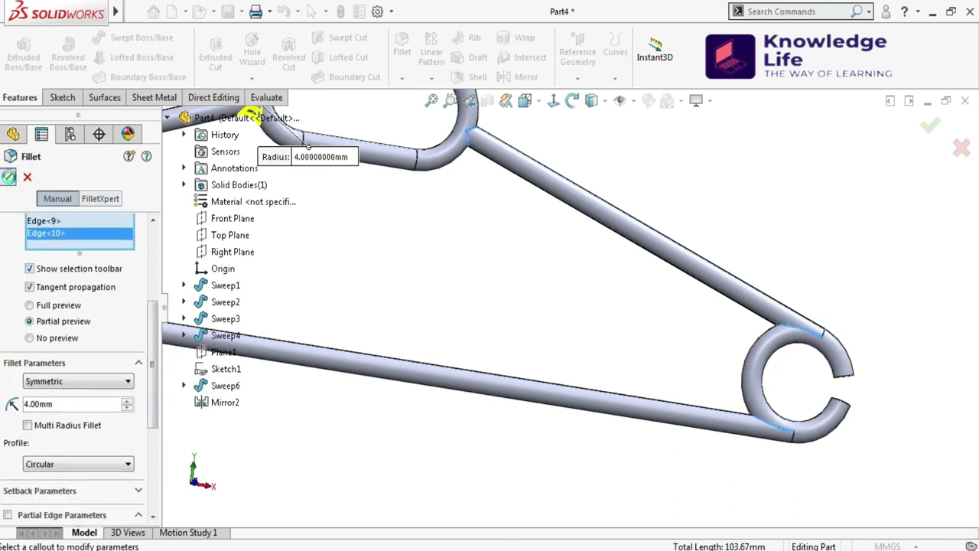
scroll(667, 336, "up", 2)
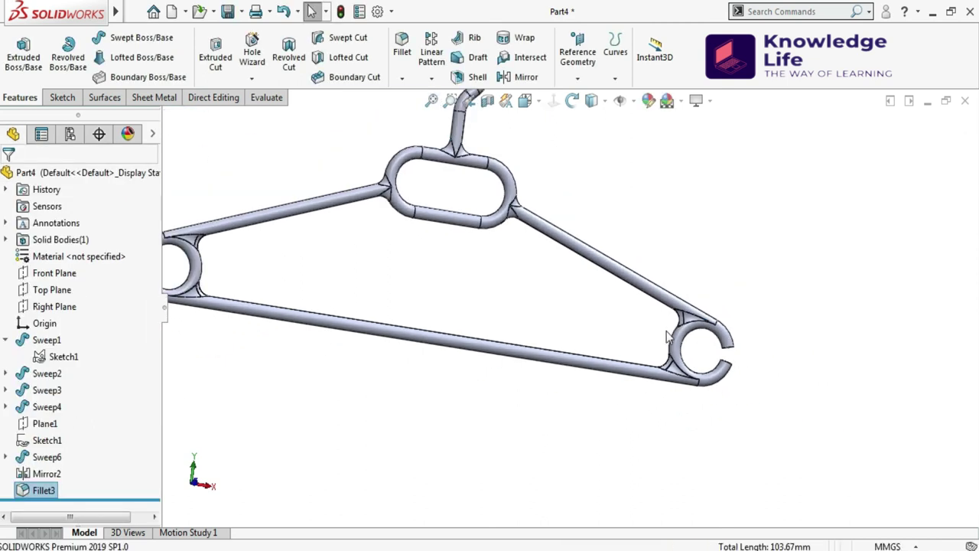
middle_click_drag(582, 305, 591, 167)
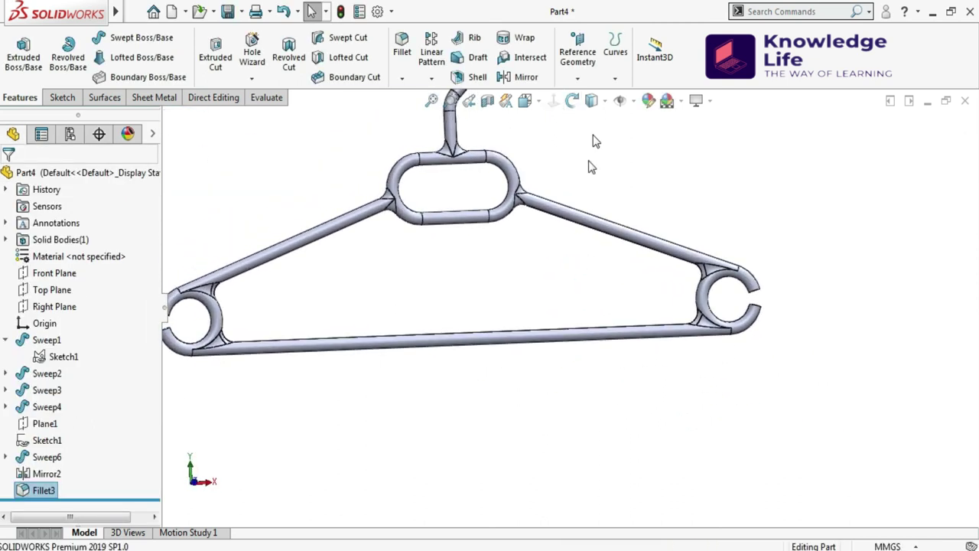
left_click(605, 105)
left_click(595, 139)
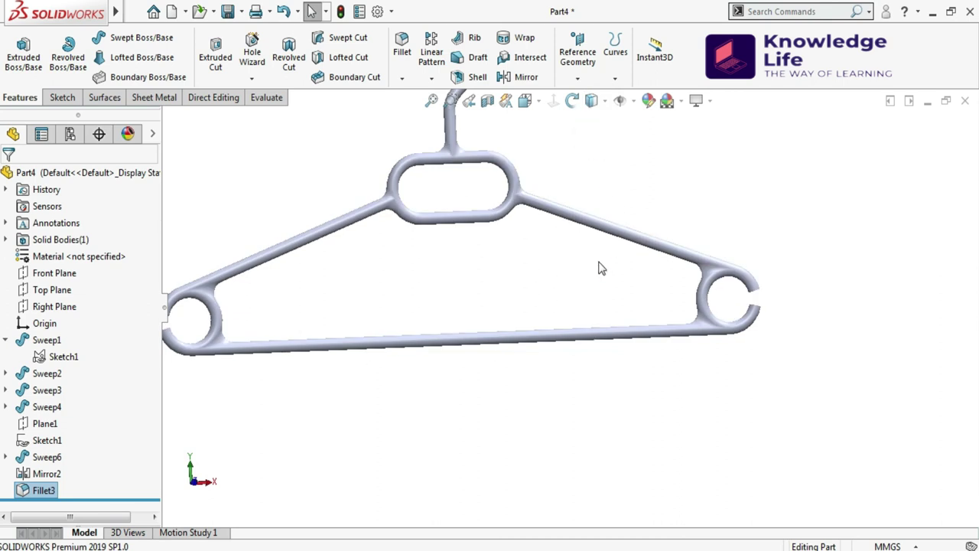
middle_click_drag(601, 268, 566, 255)
scroll(729, 301, "down", 5)
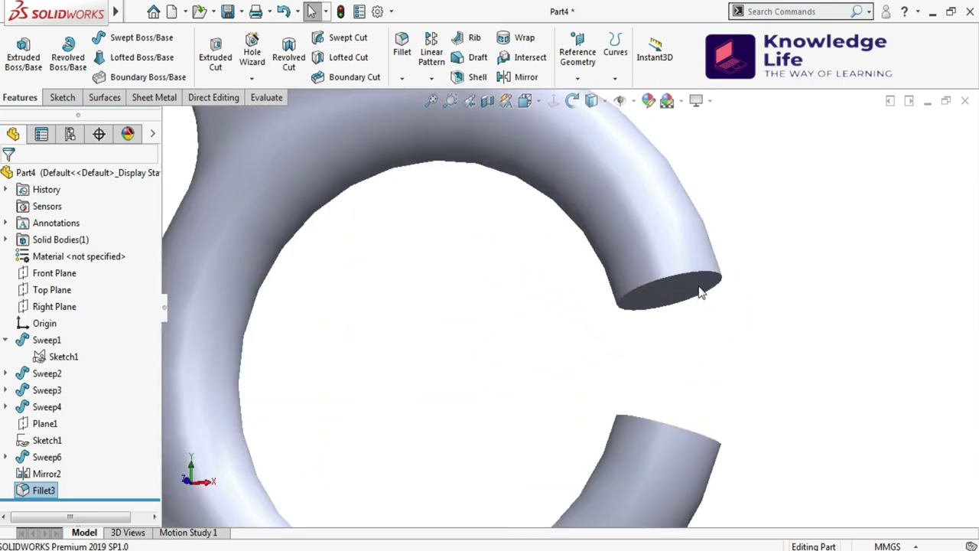
left_click(403, 46)
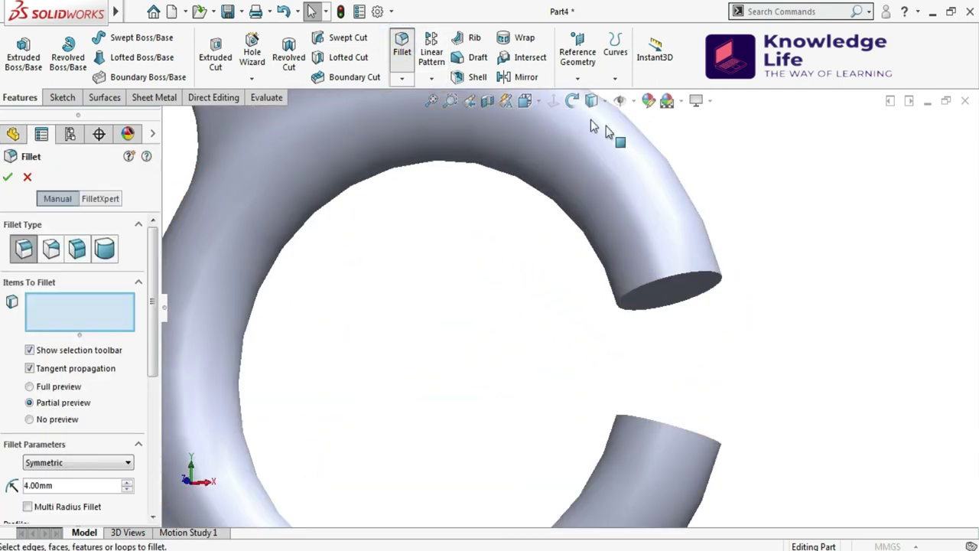
Select the upper and lower open ends of both the right and left rings
left_click(723, 279)
left_click(715, 448)
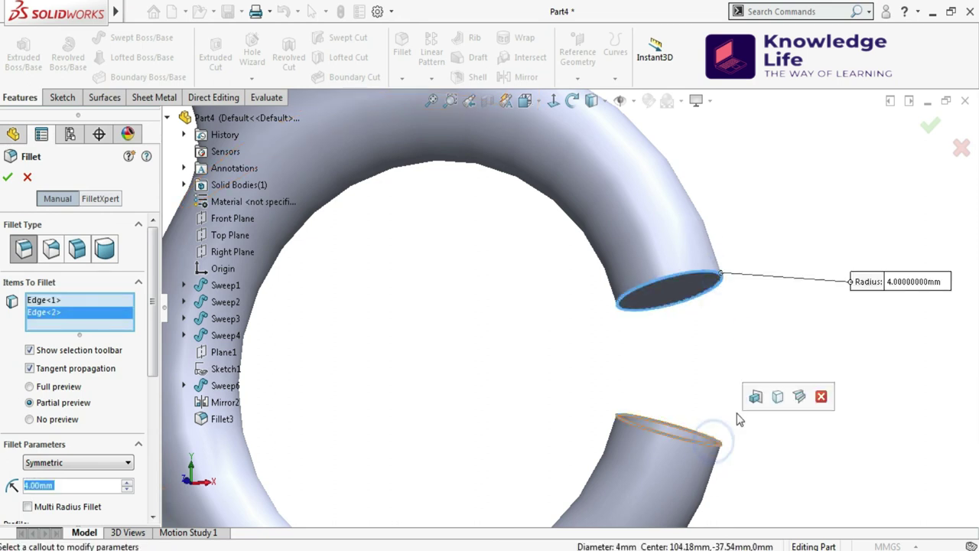
scroll(750, 397, "up", 5)
scroll(641, 394, "up", 3)
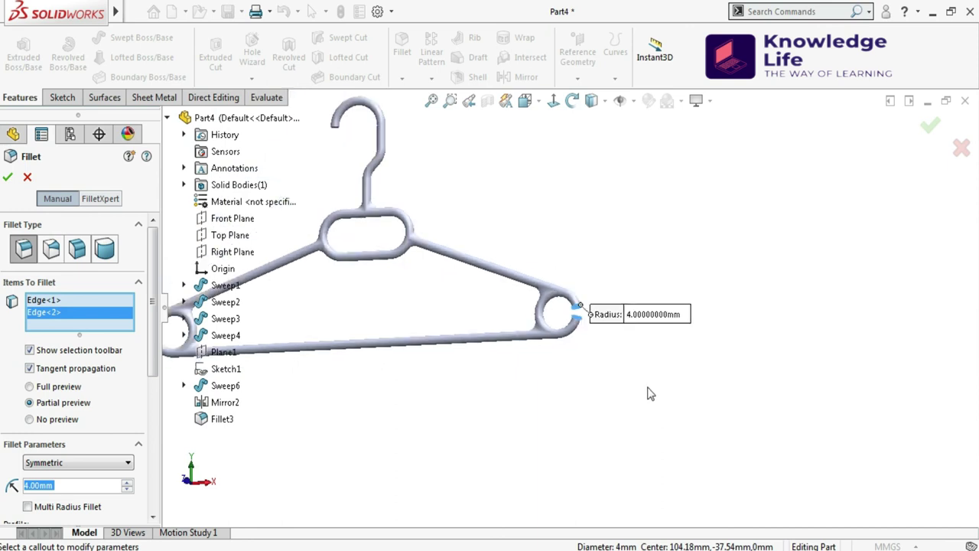
scroll(437, 321, "down", 6)
scroll(491, 305, "down", 5)
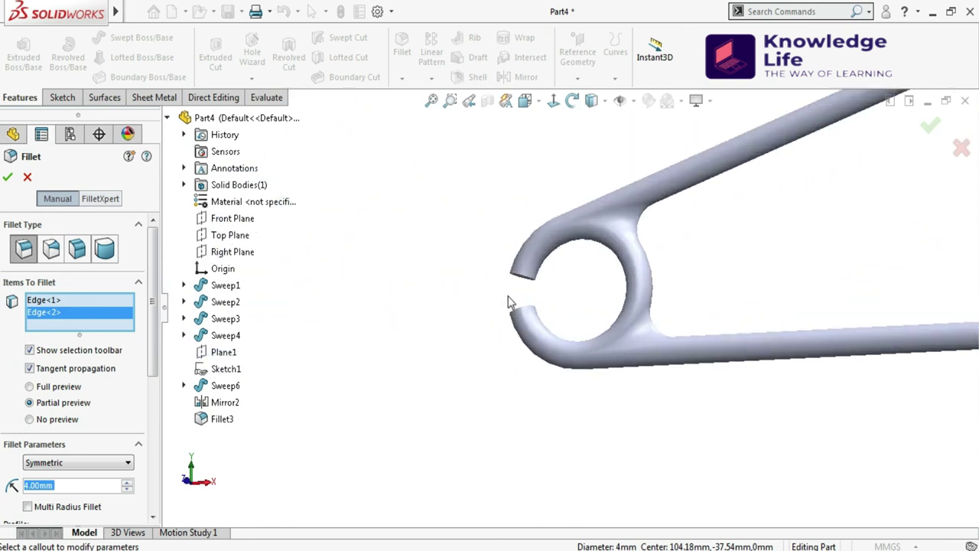
left_click(542, 275)
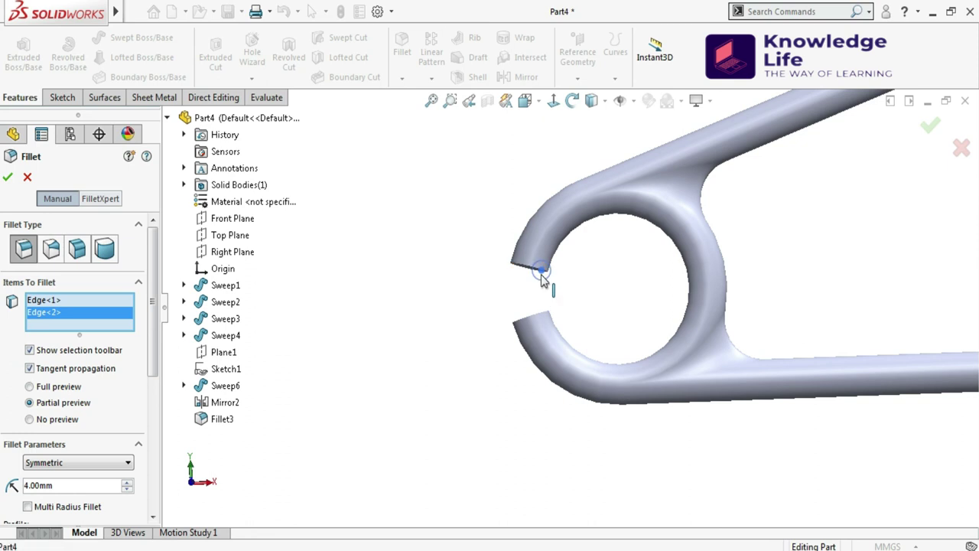
left_click(548, 319)
scroll(651, 354, "up", 5)
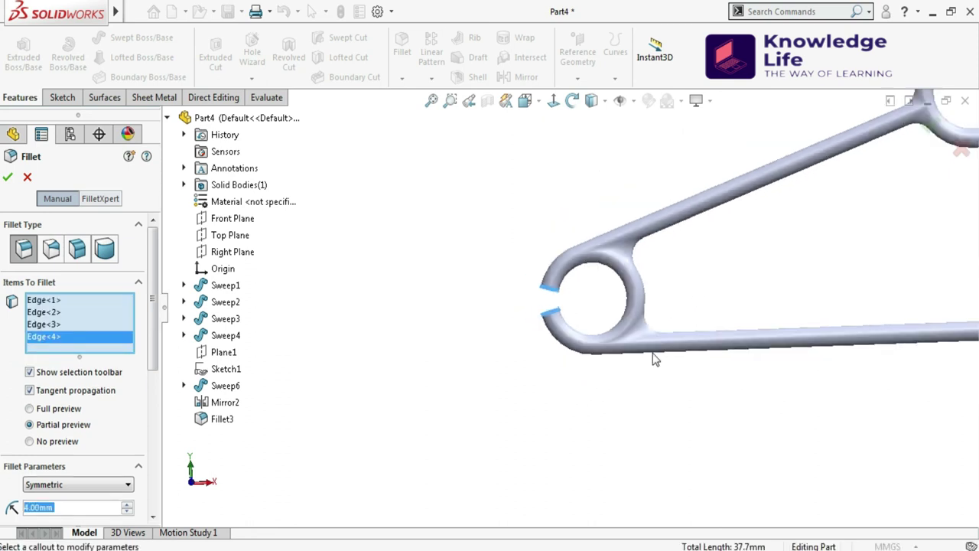
scroll(690, 345, "up", 3)
scroll(638, 208, "down", 8)
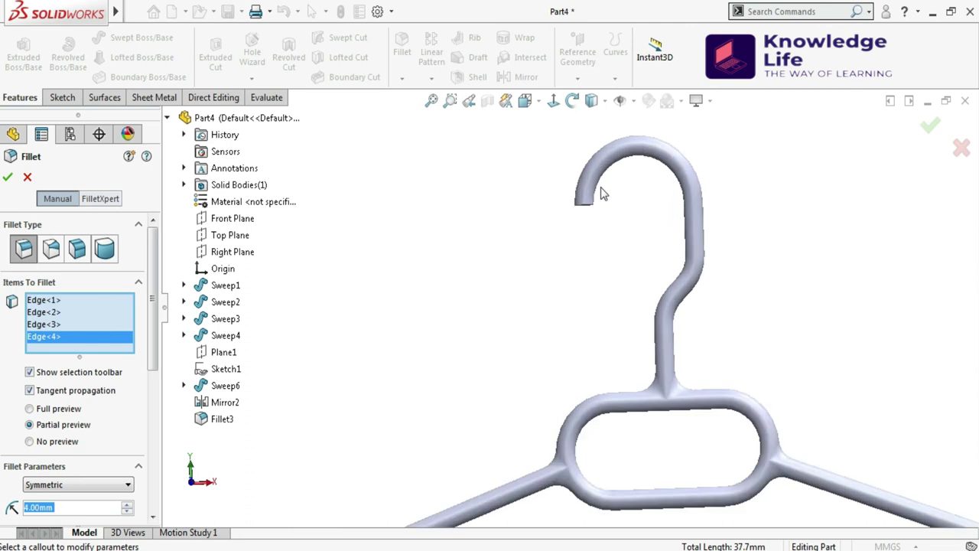
scroll(581, 230, "down", 5)
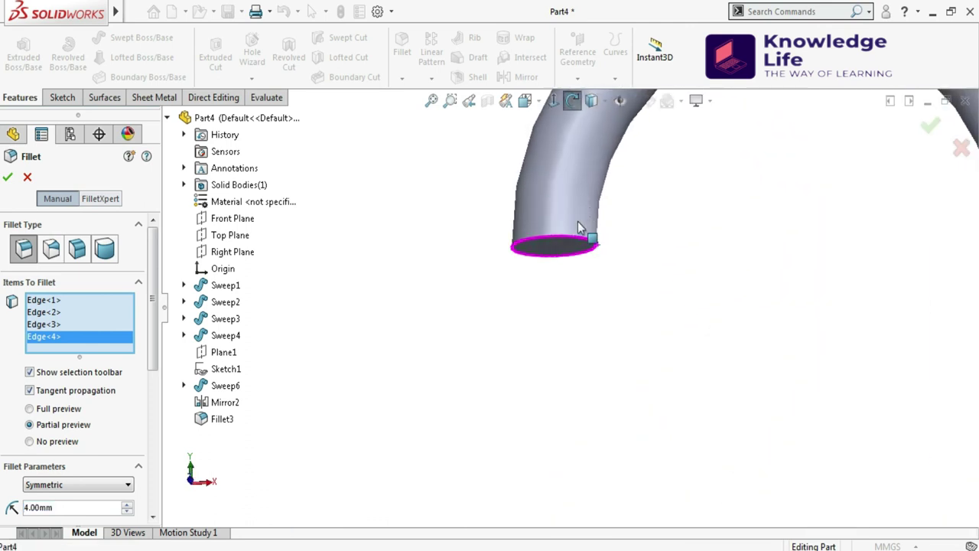
Add the hook's tube end and round all selected ends with a 2 mm fillet
left_click(578, 243)
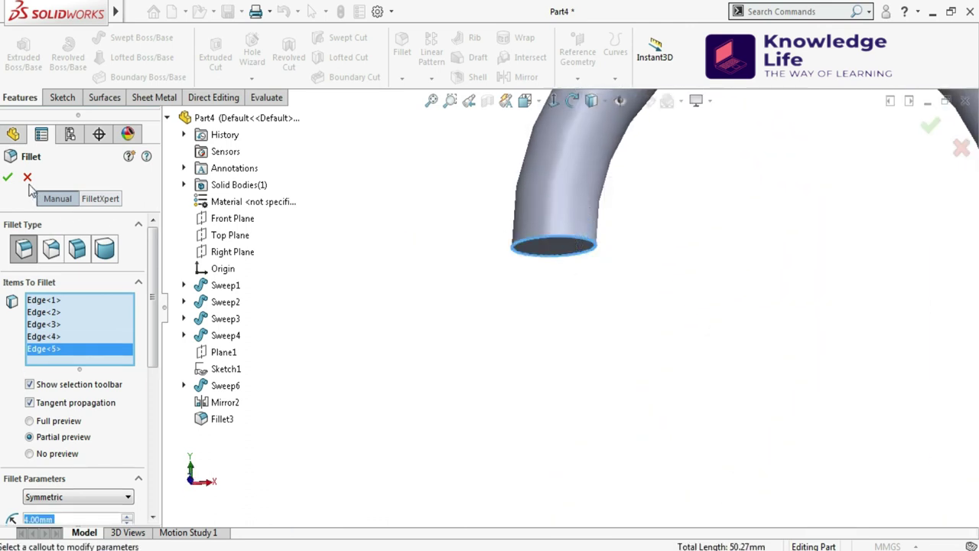
type("2")
key("Return")
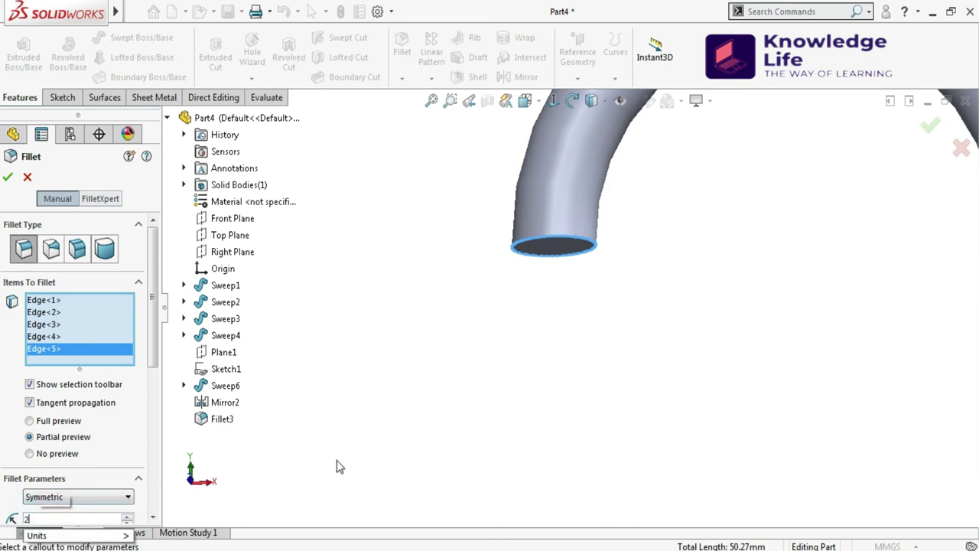
left_click(4, 180)
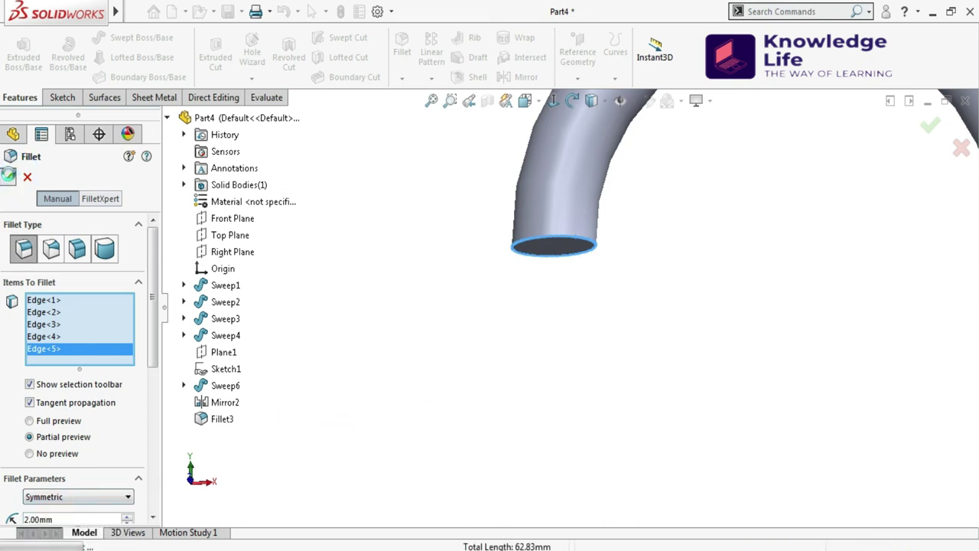
scroll(489, 276, "up", 4)
scroll(612, 306, "up", 5)
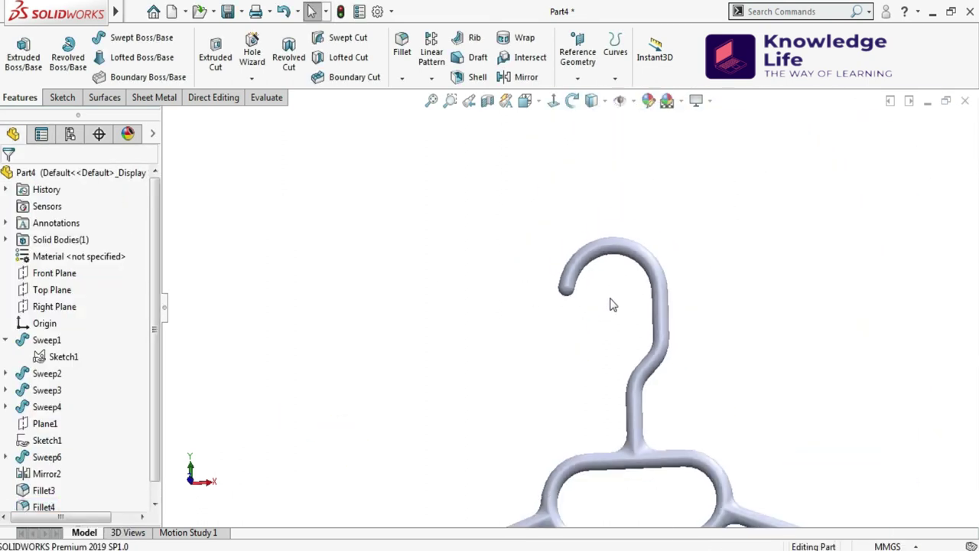
scroll(537, 363, "down", 4)
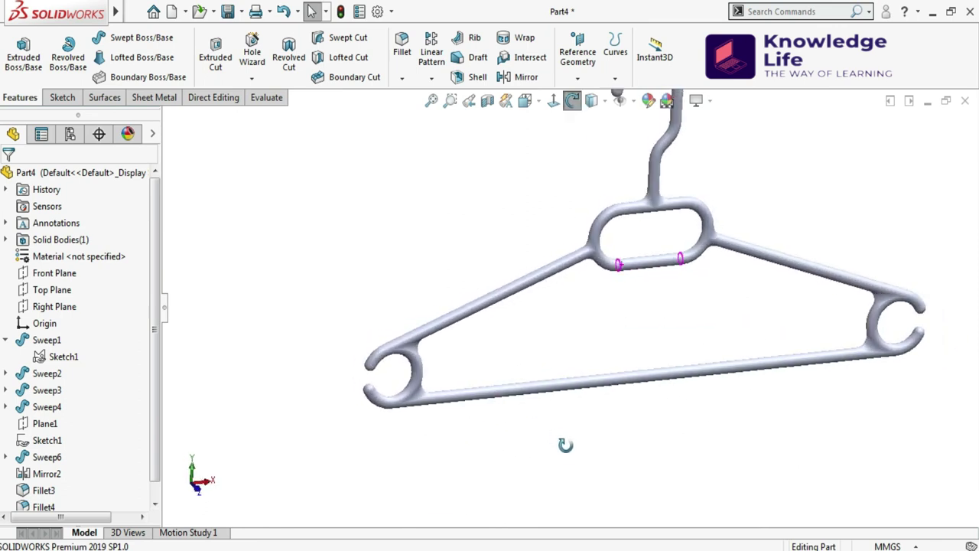